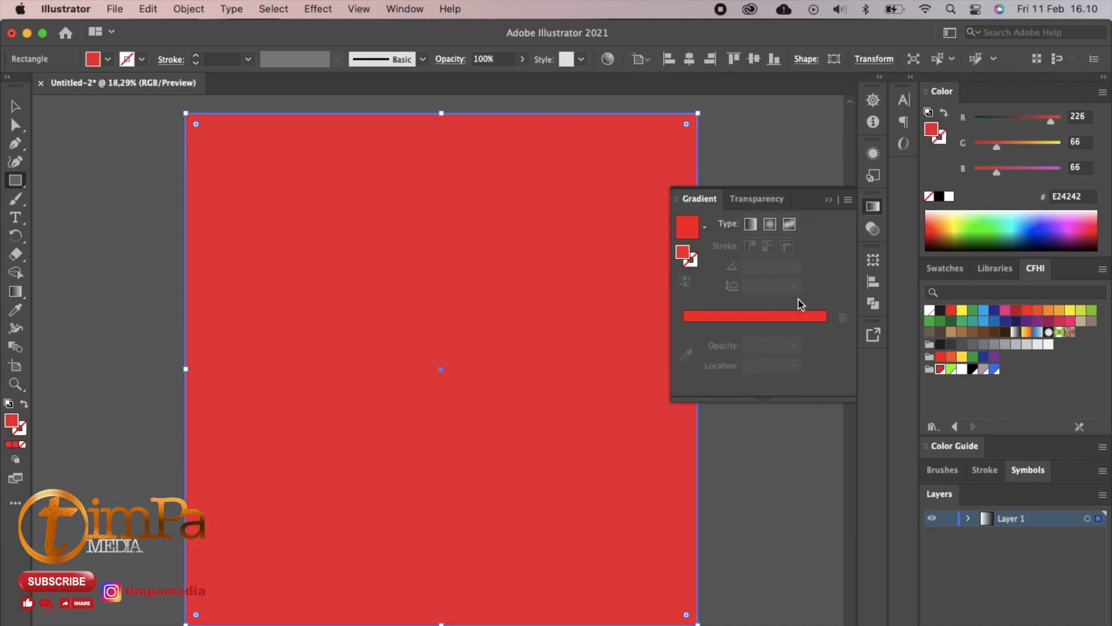
- Apply a gradient fill to the red background rectangle and set its first colour stop's green value to 58
left_click(737, 315)
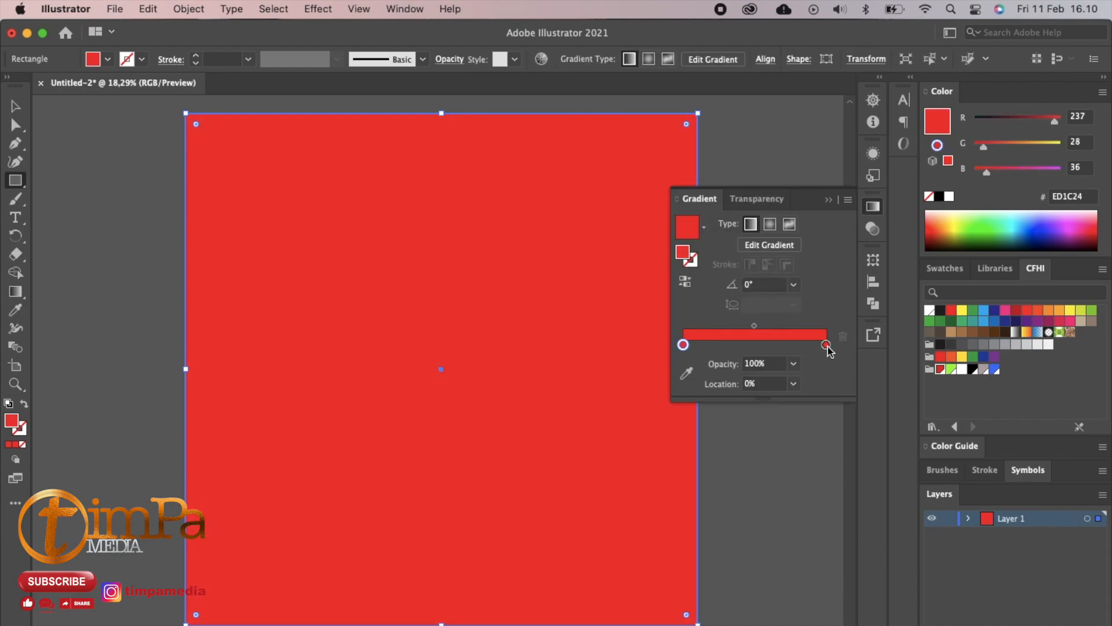
double_click(683, 345)
left_click(630, 404)
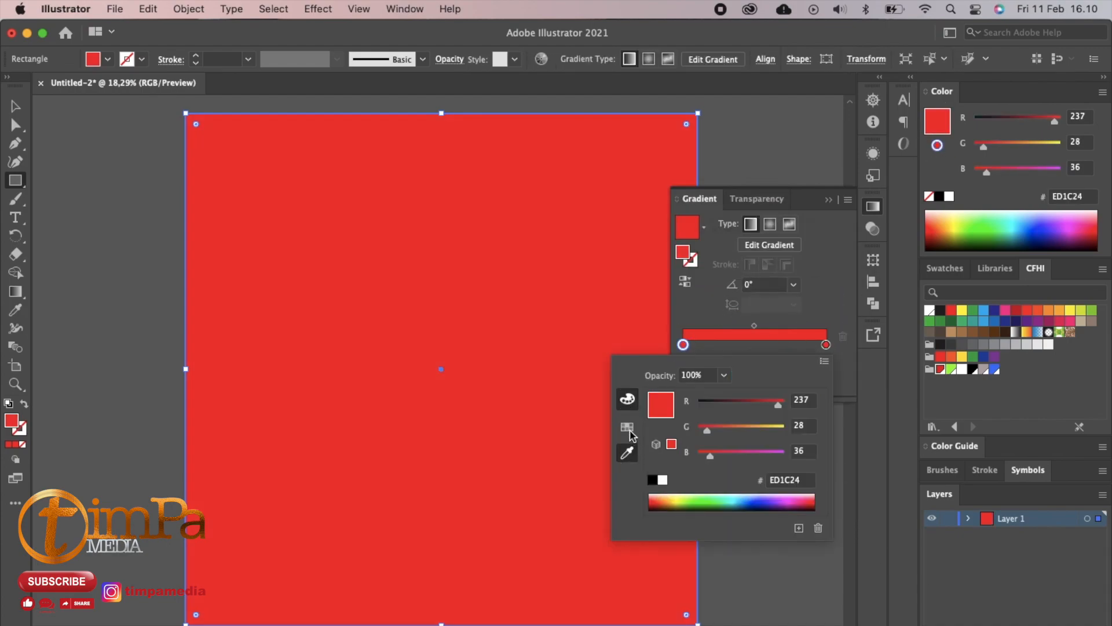
left_click(627, 452)
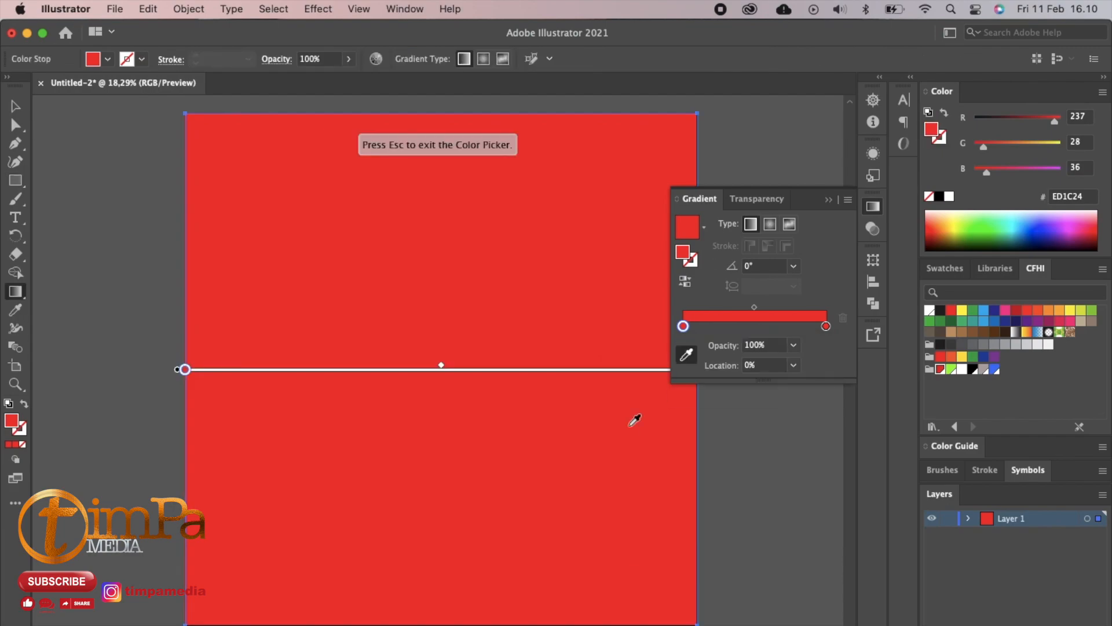
double_click(683, 326)
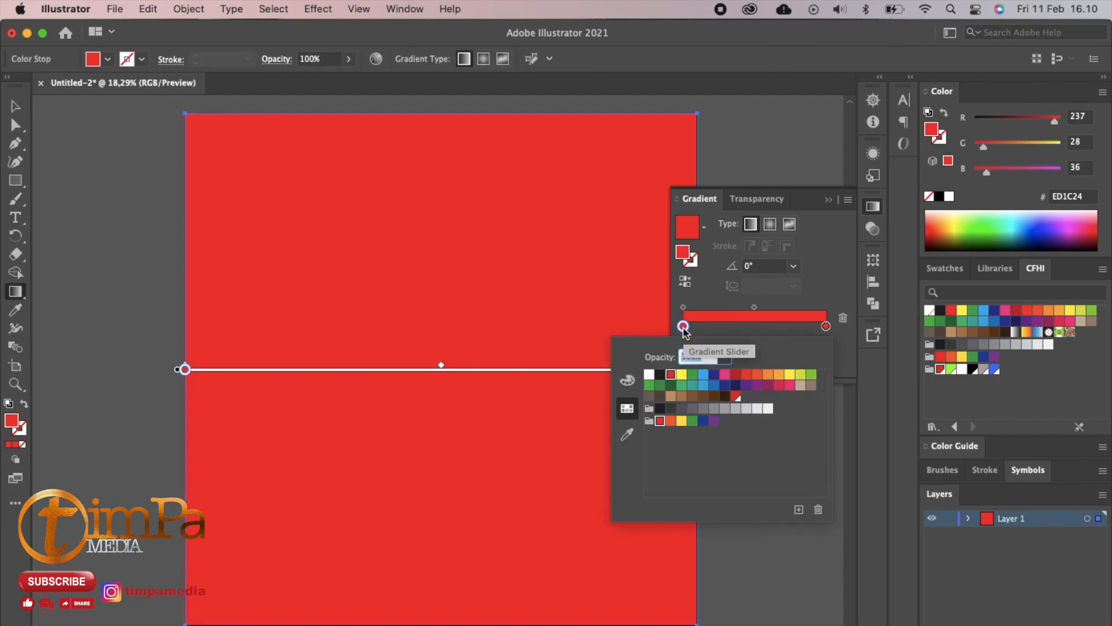
left_click(628, 380)
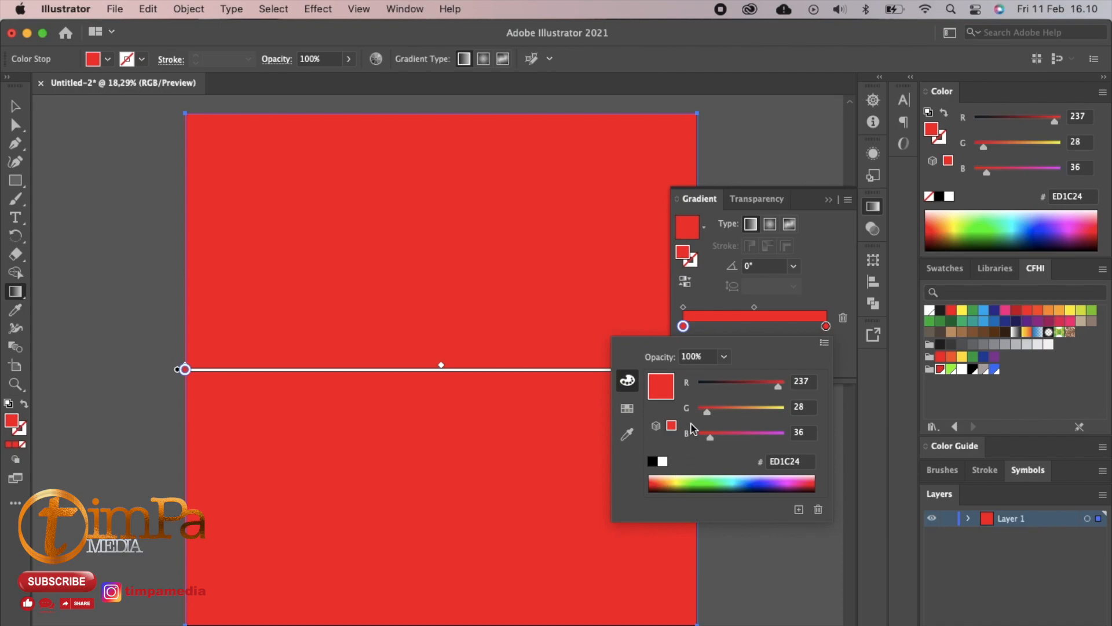
left_click_drag(707, 411, 718, 410)
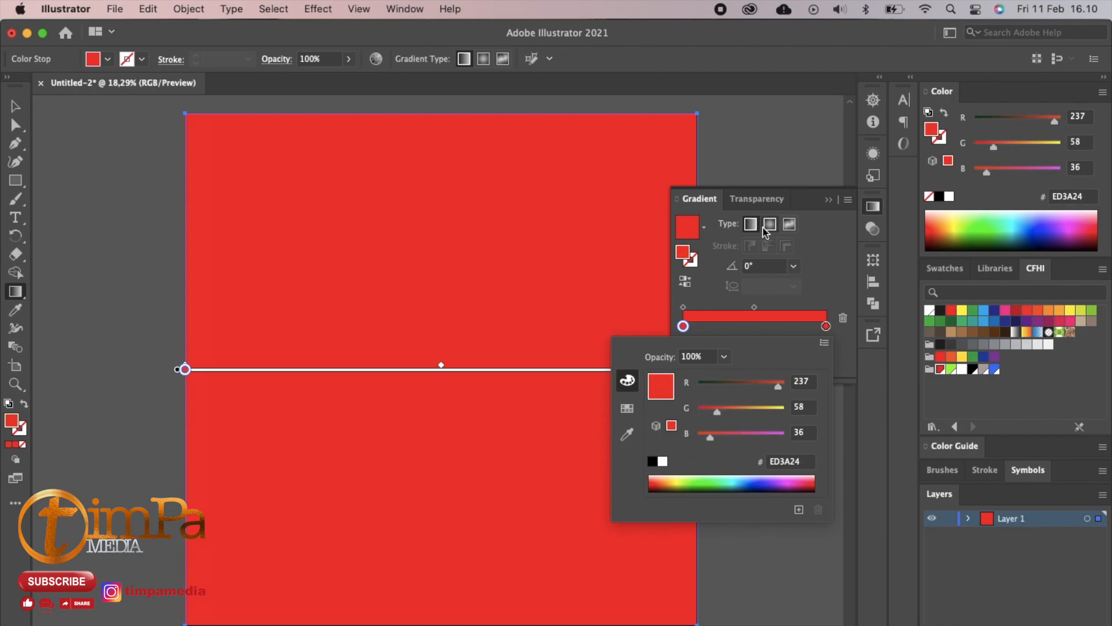
- Make the background gradient radial and set its centre colour stop to the orange swatch F15A29
left_click(767, 231)
left_click(770, 229)
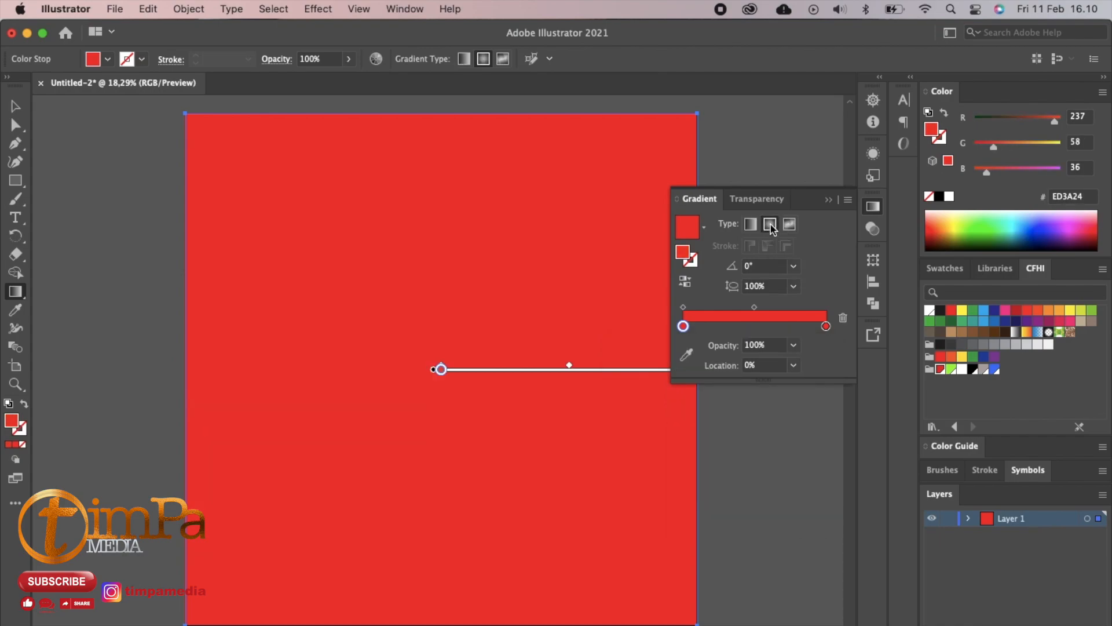
double_click(683, 326)
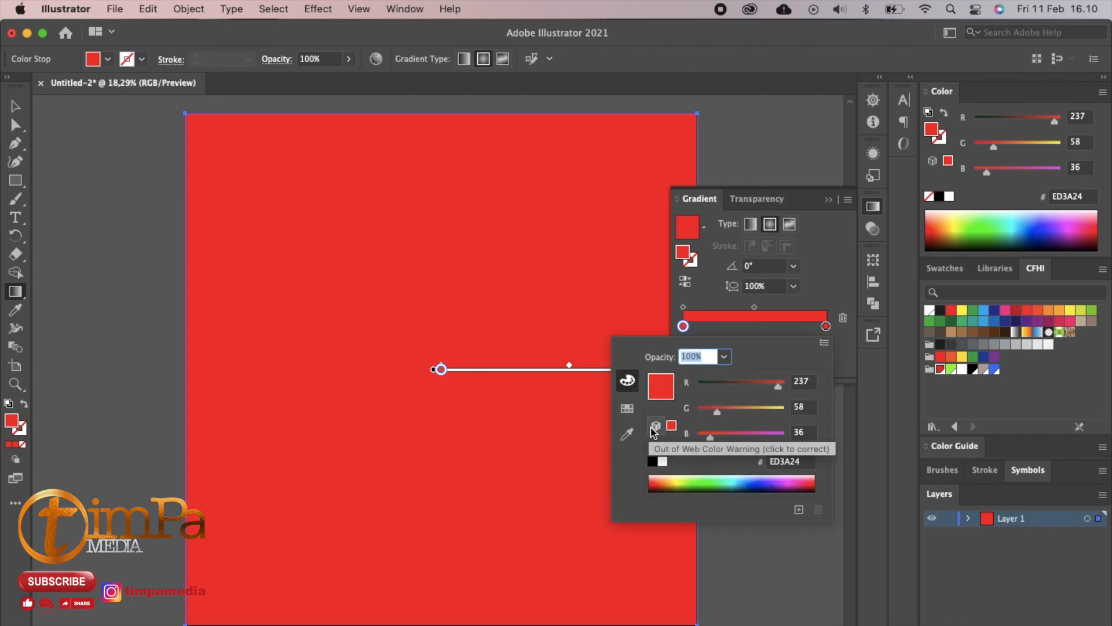
left_click(627, 408)
left_click(748, 375)
left_click(758, 378)
left_click(748, 374)
left_click(758, 375)
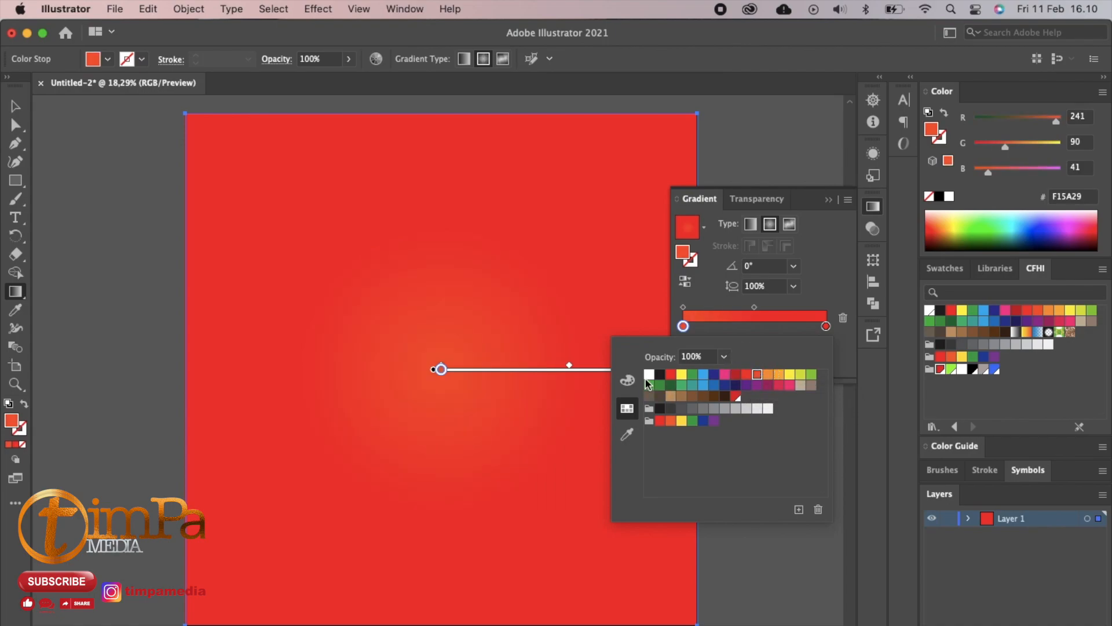
left_click(849, 350)
left_click(829, 199)
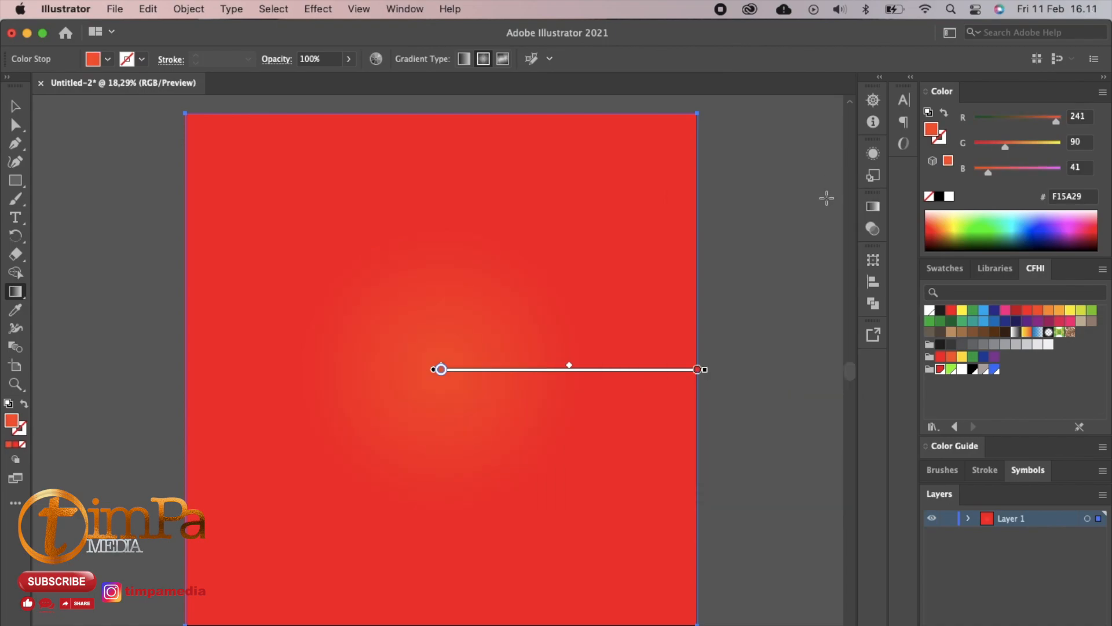
- Correct the centre colour stop to its web colour and lower the green value to 90, giving FF5A33
left_click(872, 207)
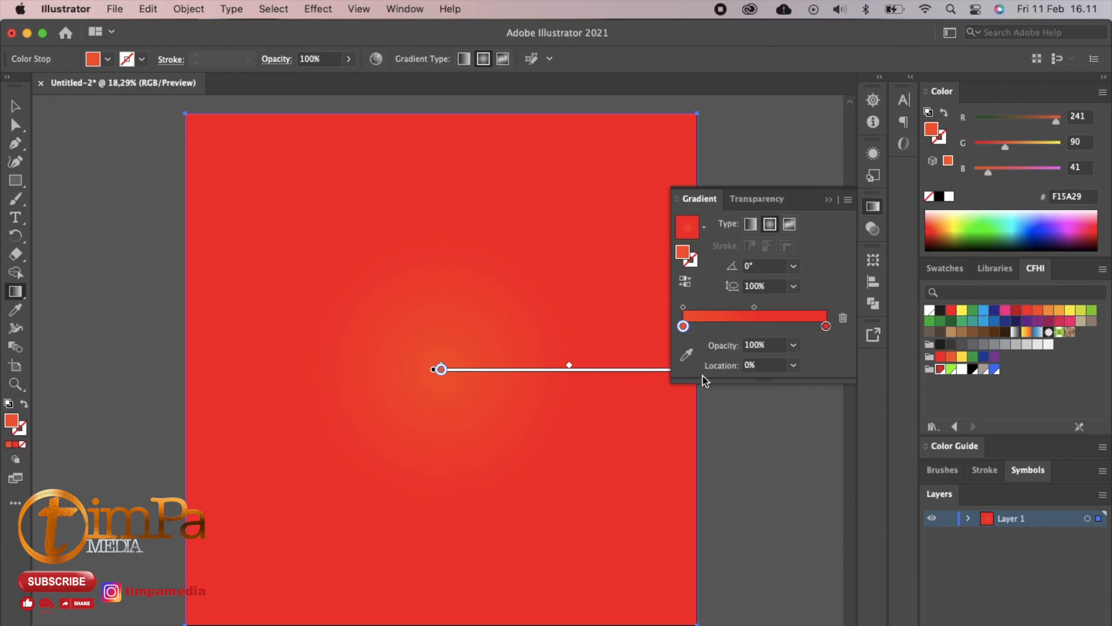
double_click(684, 326)
left_click(627, 380)
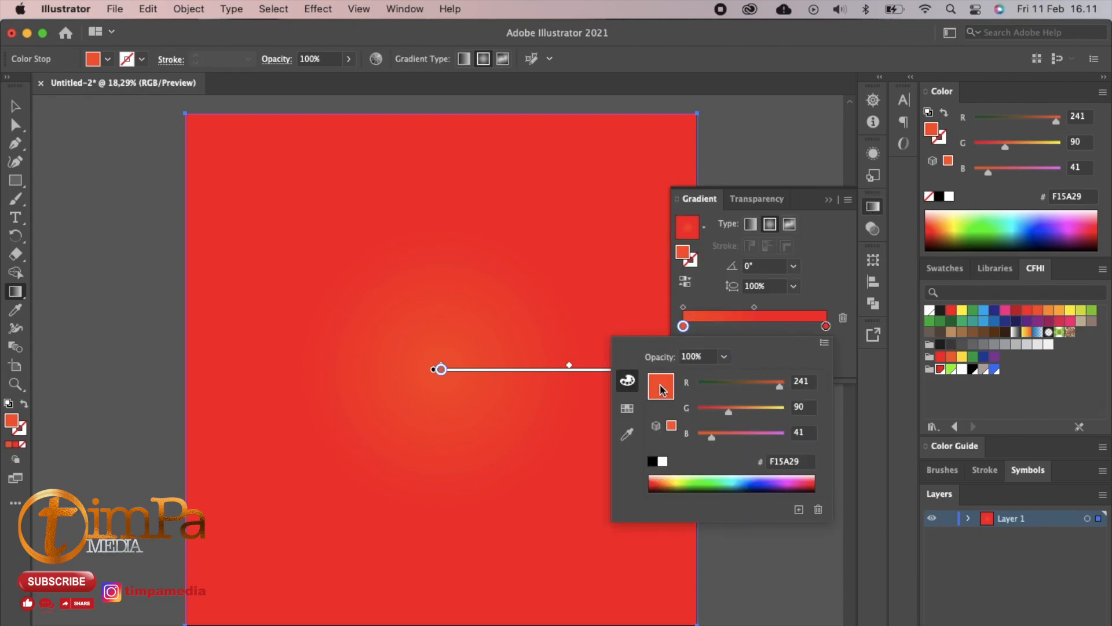
left_click(672, 426)
mouse_move(733, 411)
left_mouse_down()
mouse_move(746, 407)
mouse_move(728, 410)
left_mouse_up()
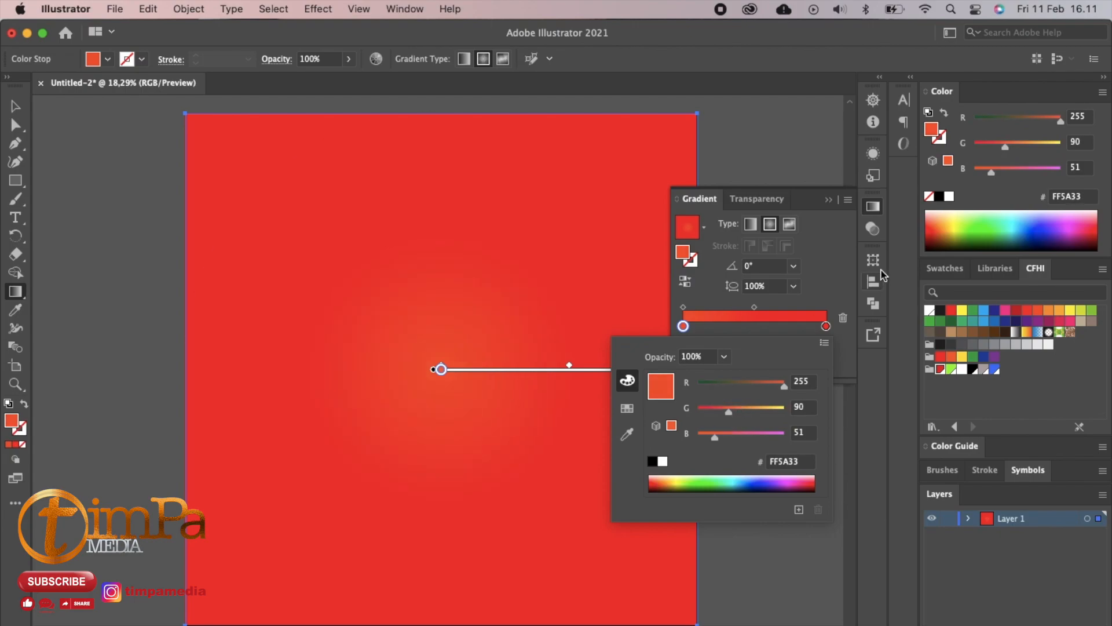
- Move the radial gradient's midpoint outward so the orange centre spreads further across the background
left_click(832, 206)
scroll(854, 185, "up", 5)
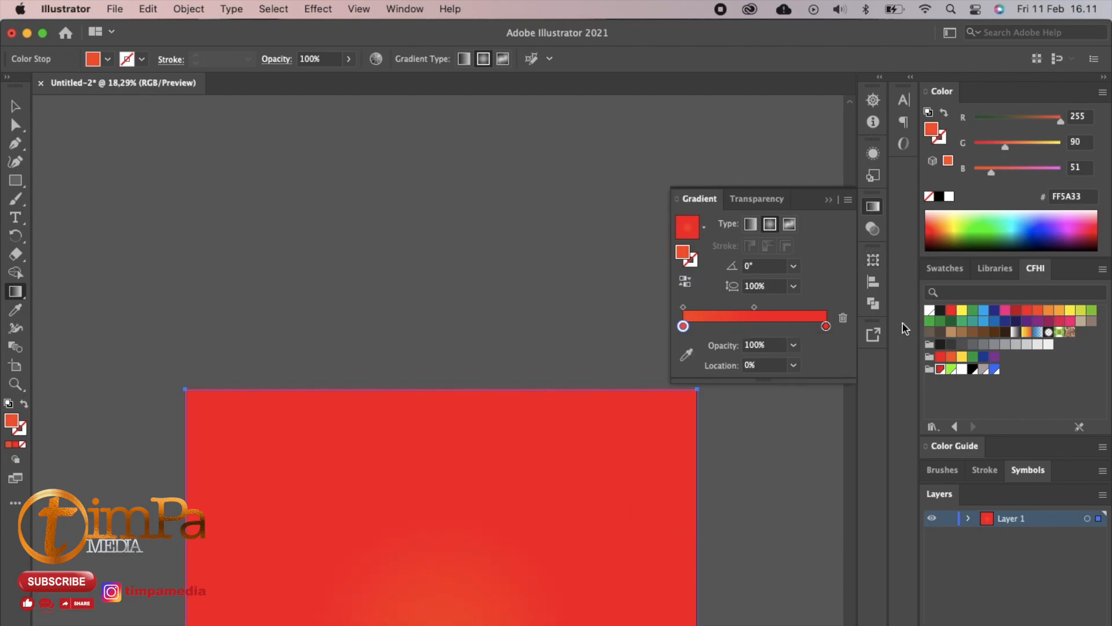
scroll(833, 210, "down", 4)
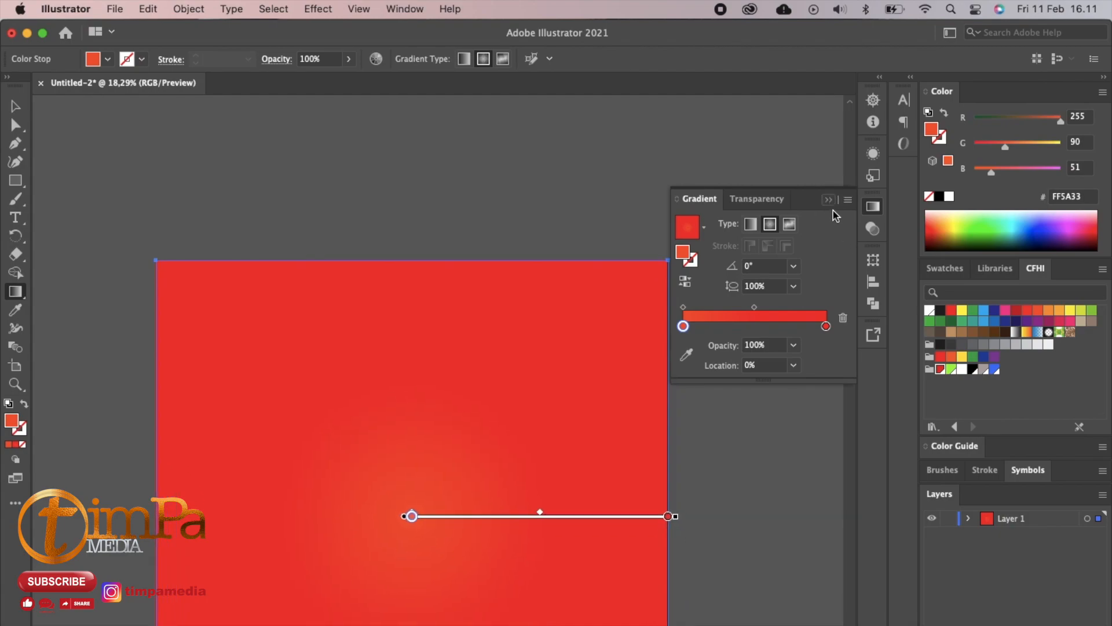
scroll(679, 470, "down", 3)
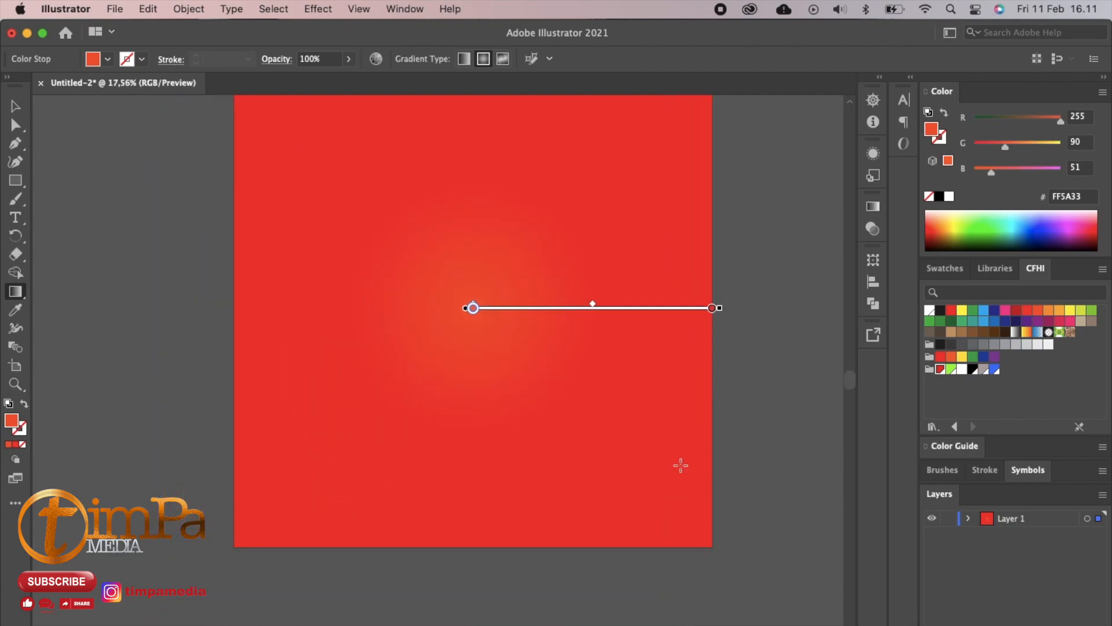
scroll(679, 464, "up", 3)
scroll(678, 462, "down", 2)
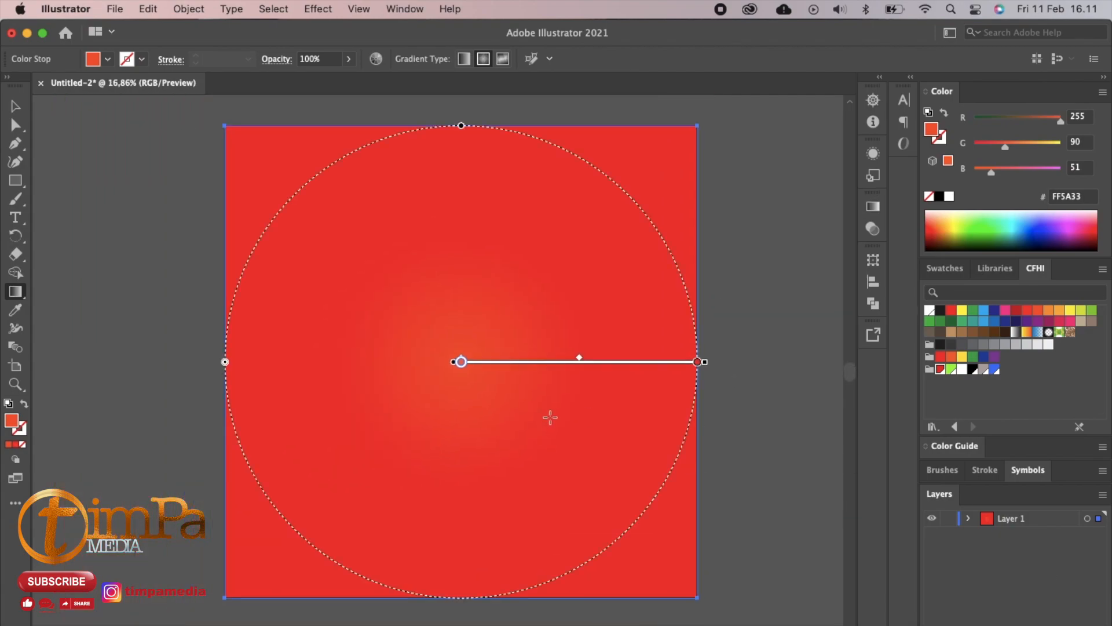
left_click_drag(579, 362, 604, 363)
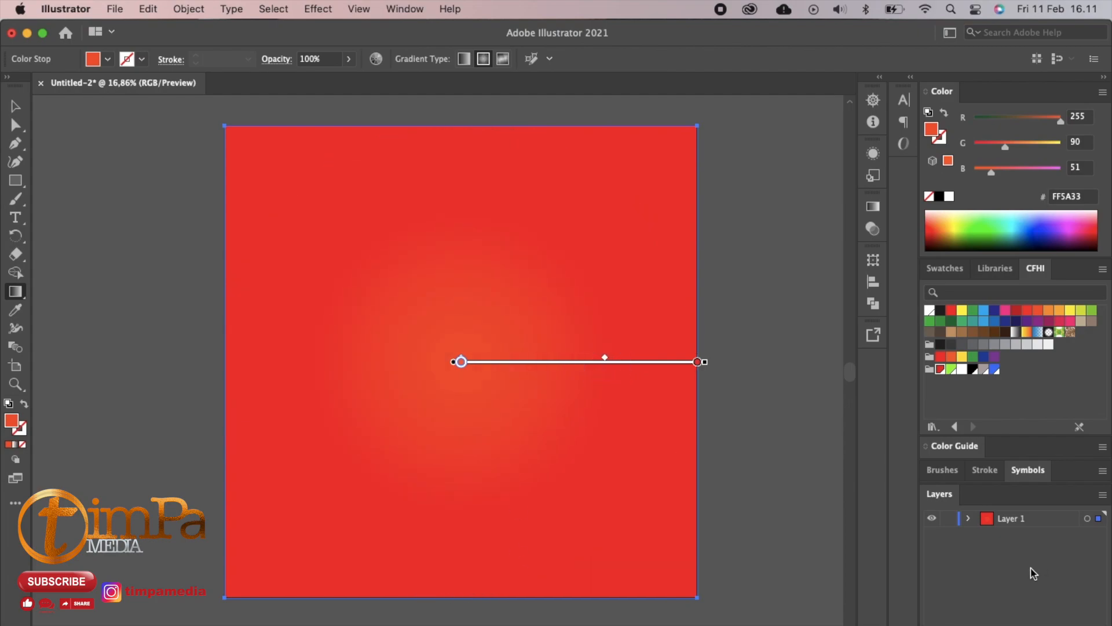
- Add a new layer above the background and lock Layer 1
key("super+l")
left_click(949, 535)
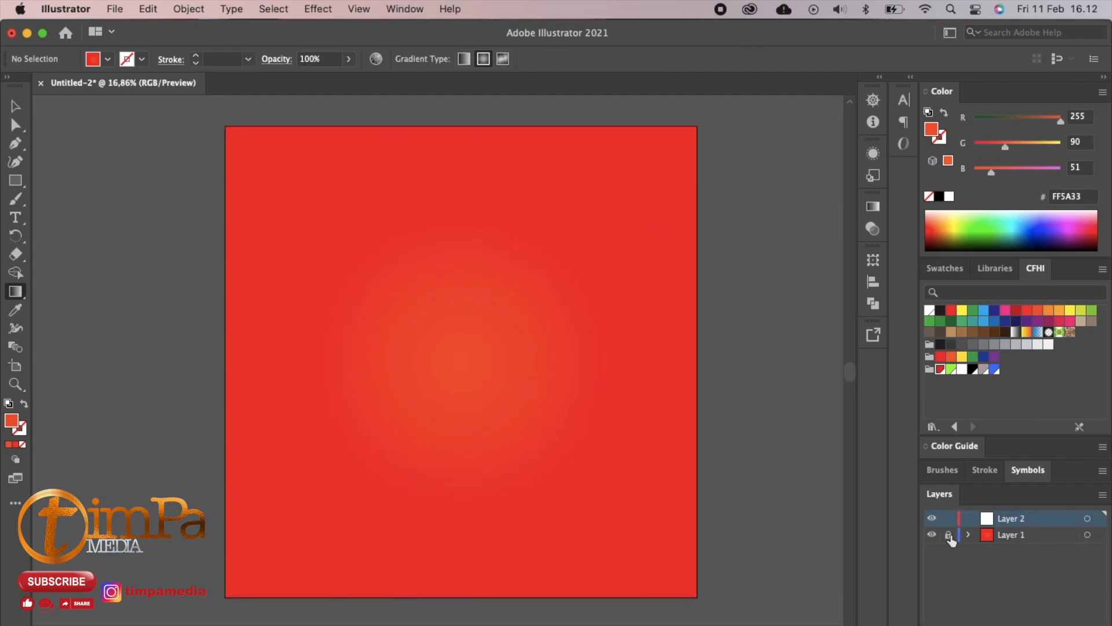
- Place Logo.png from the Finder's LOGO folder, then move it to the artboard's upper-left corner and enlarge it
key("super+Tab")
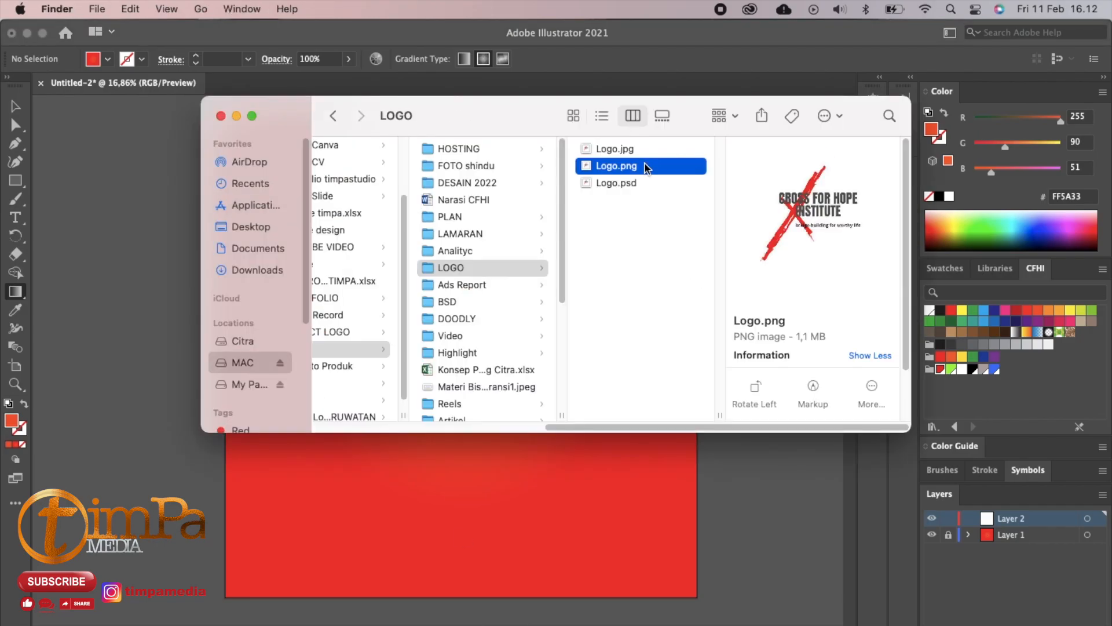
left_click_drag(646, 166, 455, 509)
left_click(236, 117)
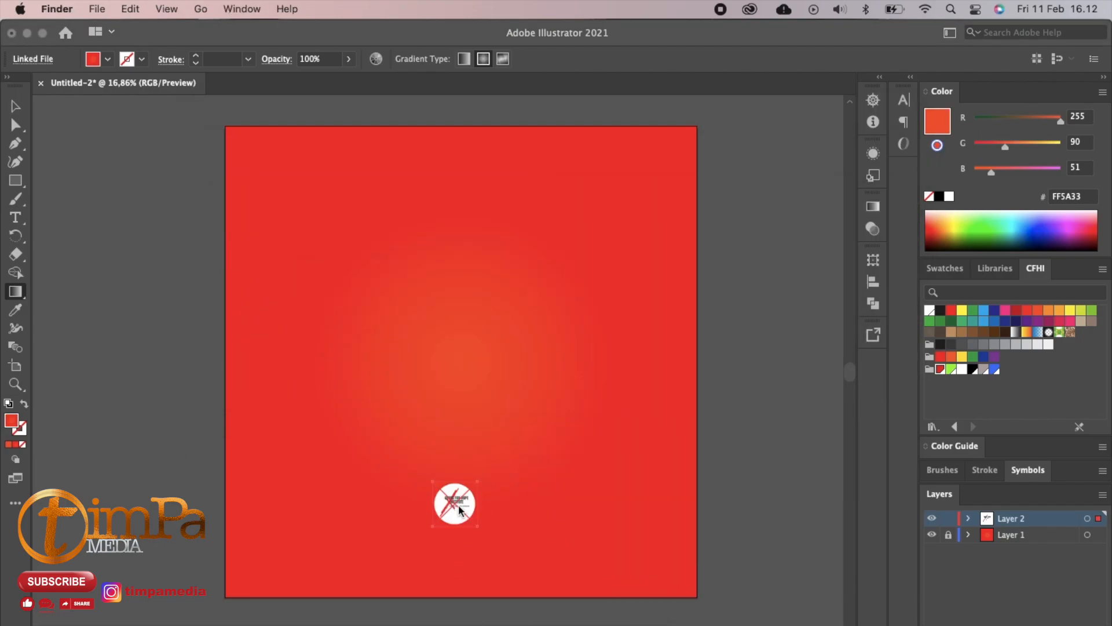
left_click(15, 111)
key("v")
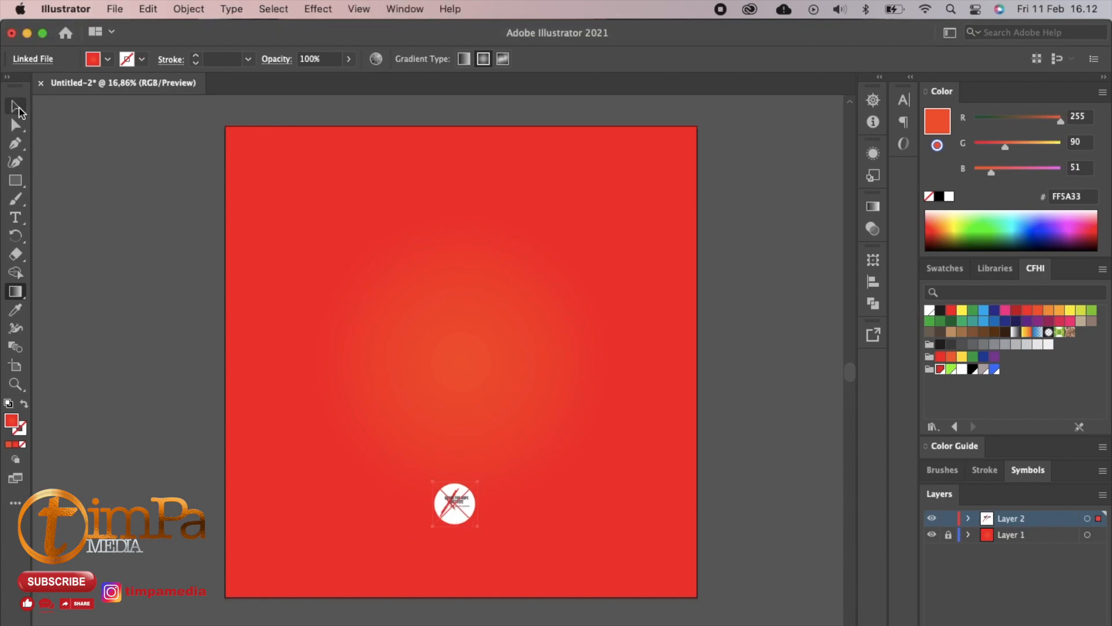
left_click_drag(458, 508, 333, 231)
left_click_drag(310, 195, 297, 182)
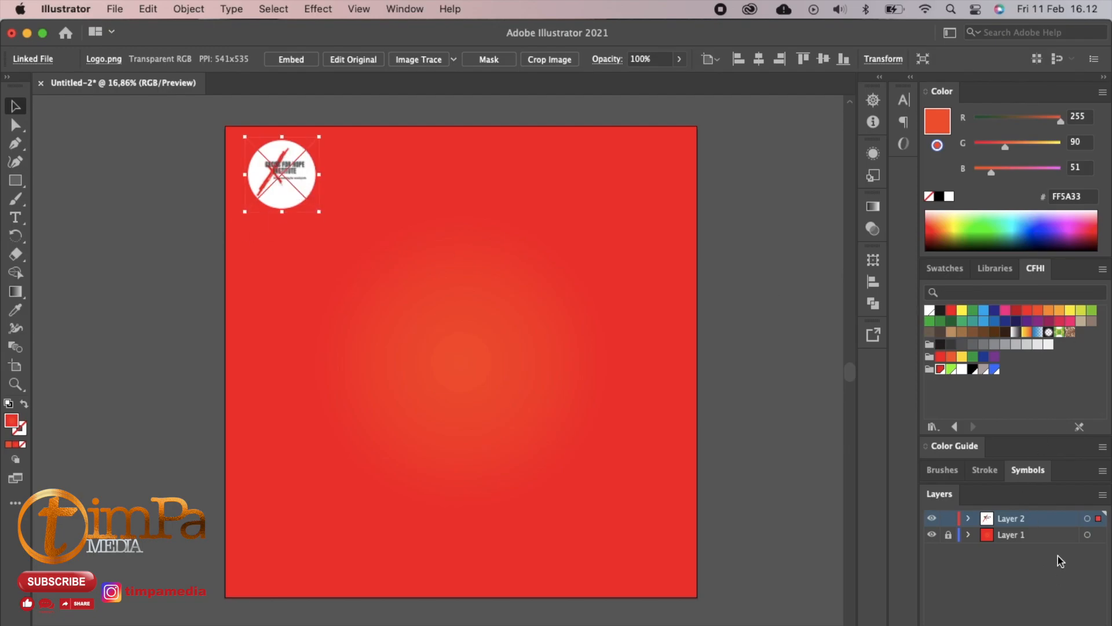
- Rename Layer 2 as Logo and add a new layer above it
double_click(1014, 518)
type("Logo")
key("Return")
left_click(1068, 624)
- Place man duduk.png from the Finder's DESAIN 2022 > Post Bank cfhi folder on the new layer
left_click(405, 624)
left_click(510, 183)
left_click(652, 168)
left_click(663, 223)
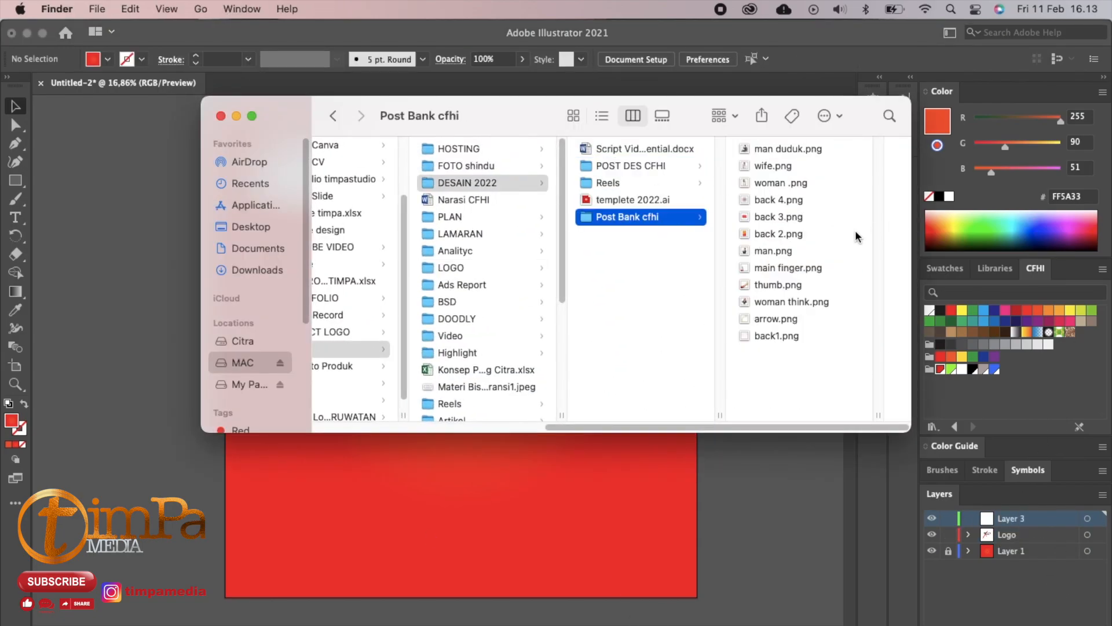
left_click_drag(777, 148, 508, 516)
left_click(237, 115)
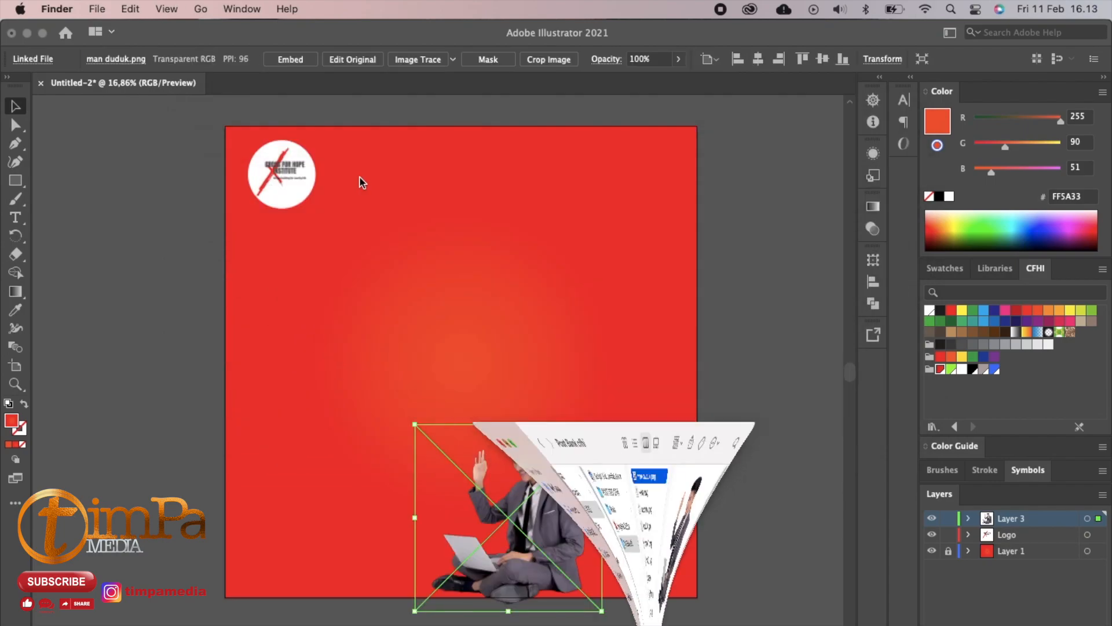
- Enlarge the picture of the seated man and position it in the lower part of the artboard
left_click_drag(514, 469, 454, 437)
left_click_drag(542, 418, 672, 337)
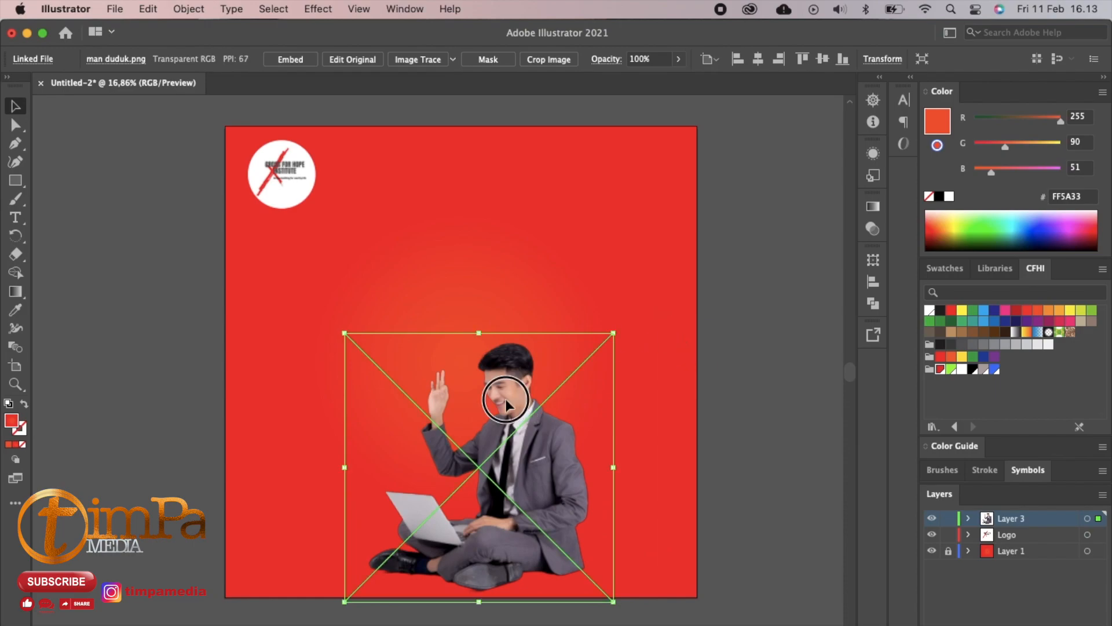
left_click_drag(497, 398, 440, 350)
left_click_drag(554, 285, 713, 204)
left_click_drag(520, 304, 512, 327)
left_click_drag(626, 253, 599, 306)
left_click_drag(493, 329, 524, 324)
- Rename Layer 3 as Pic and lock it
double_click(1011, 518)
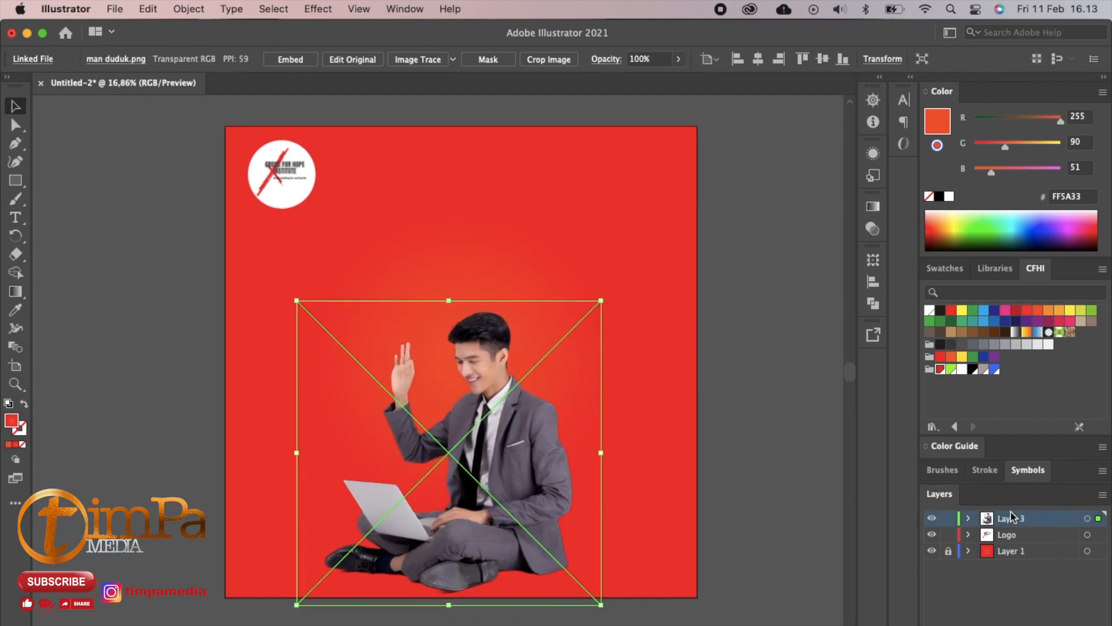
type("Pic")
key("Return")
left_click(948, 519)
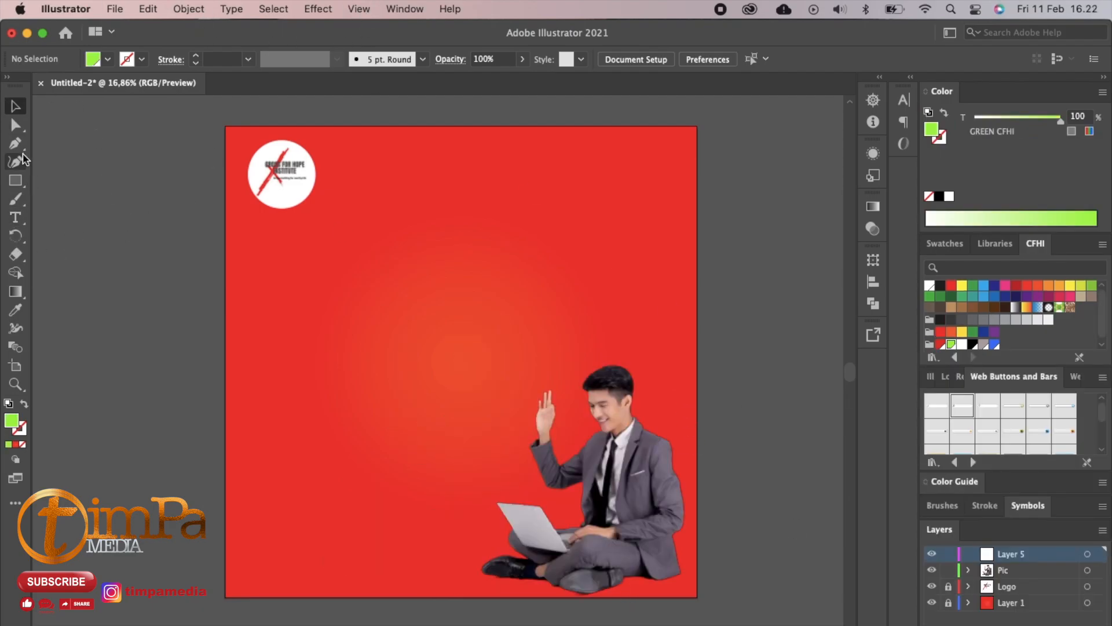
- Draw a closed green four-sided Pen shape about 1096 px wide in the artboard's lower-left corner, from Y 812 to 2040 px, its top sloping down rightward
left_click(15, 143)
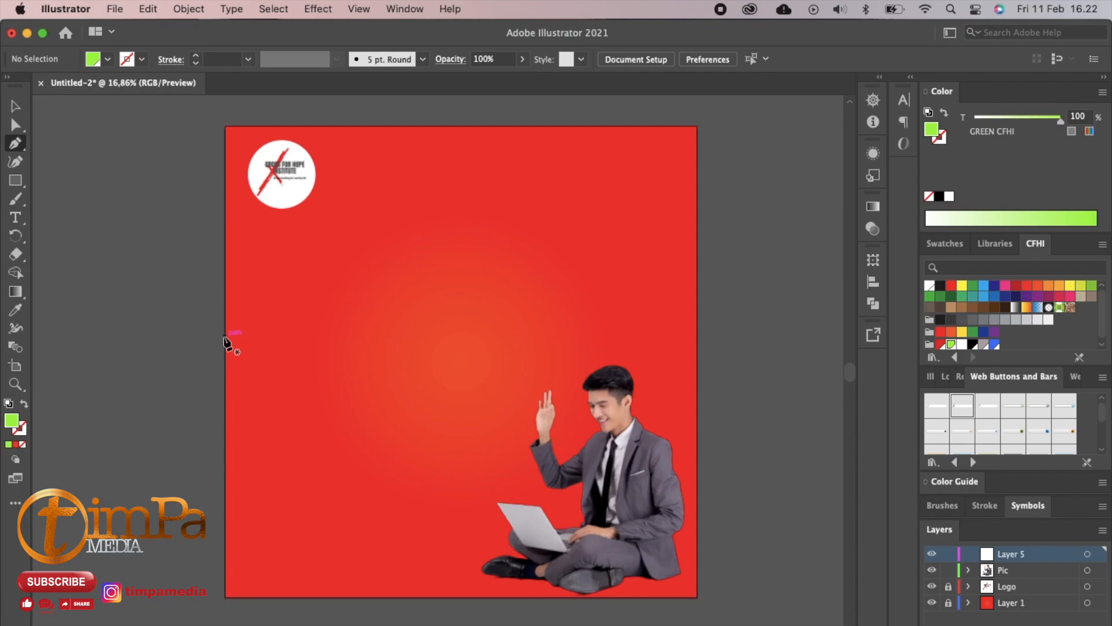
left_click(224, 313)
left_click(225, 597)
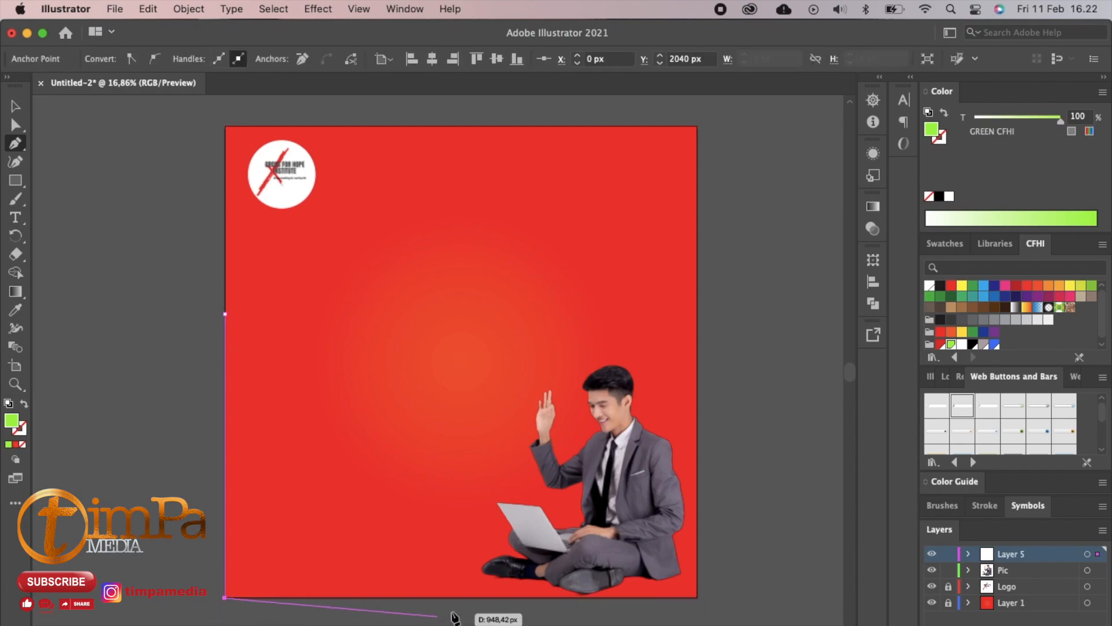
left_click(478, 597)
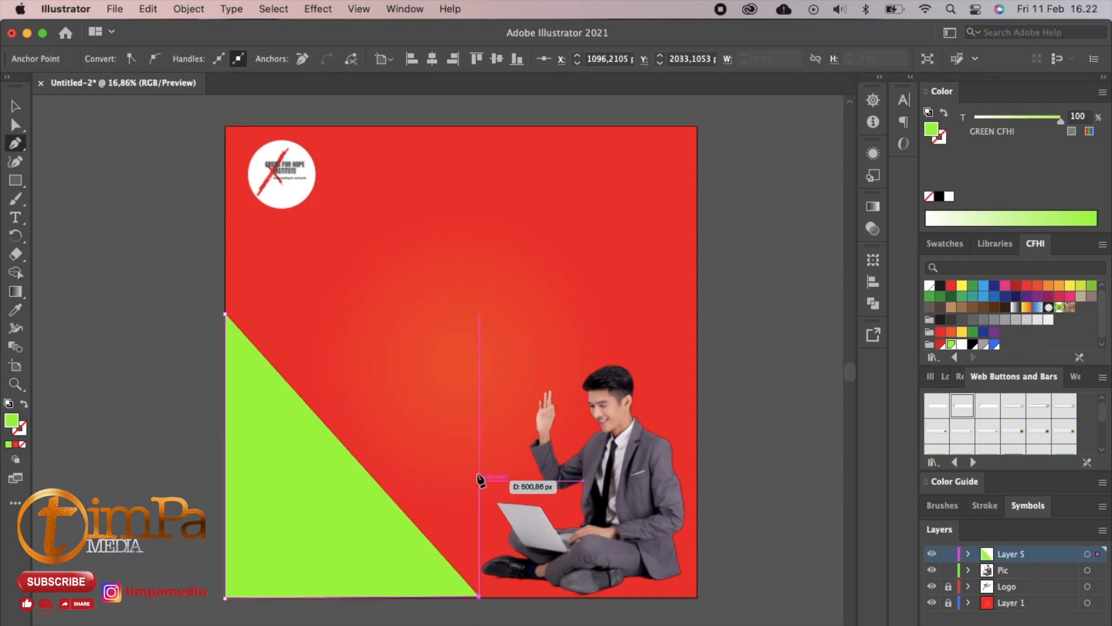
left_click(478, 373)
left_click(225, 313)
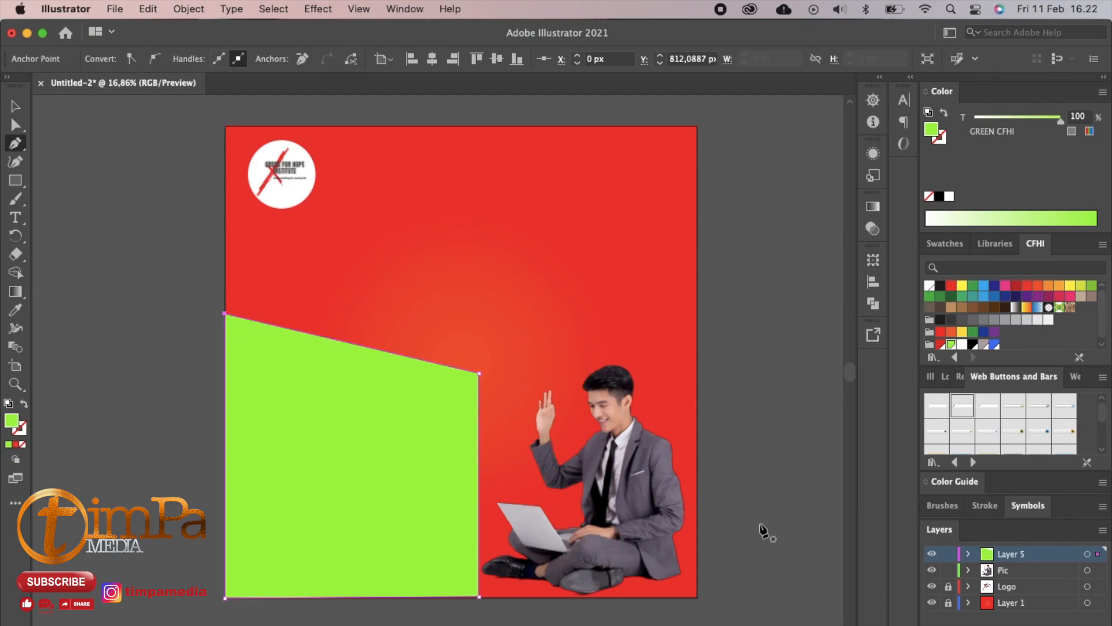
key("v")
left_click(613, 326)
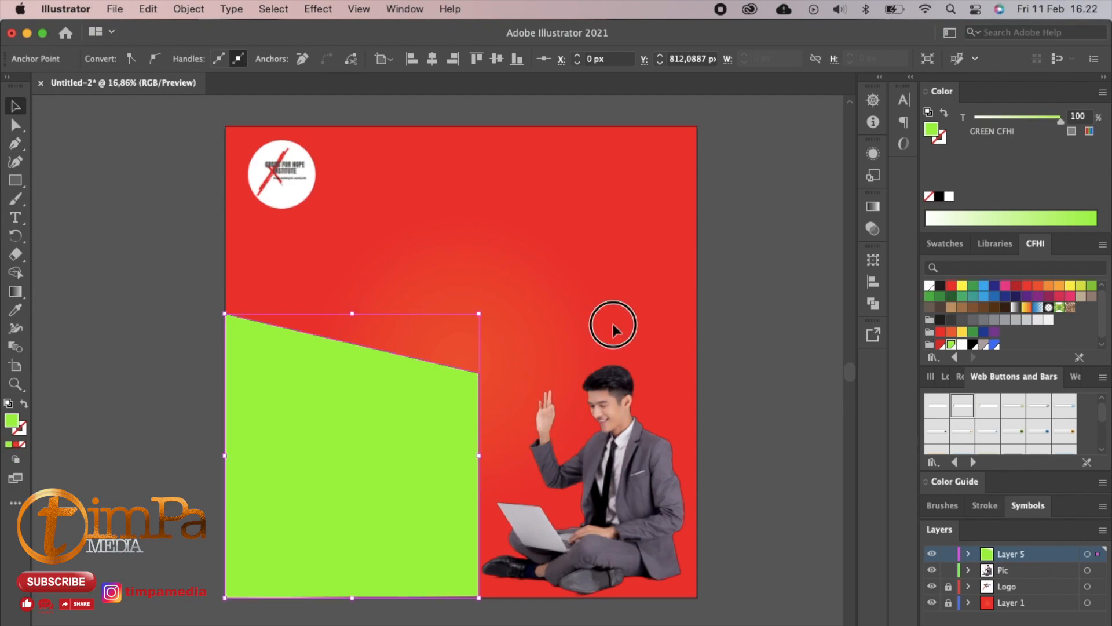
left_click(397, 494)
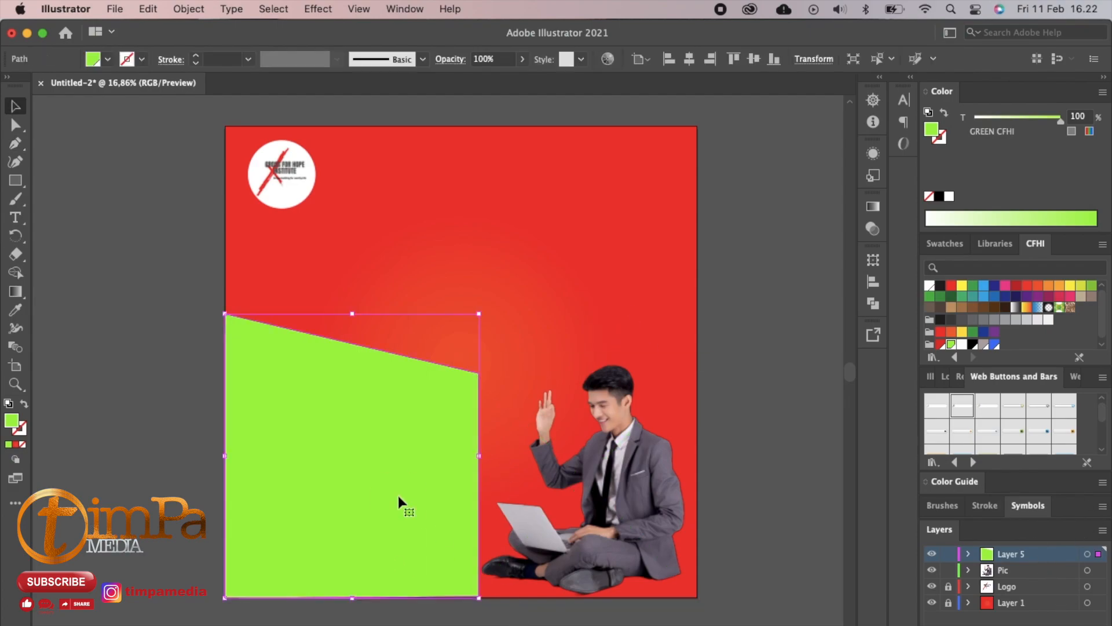
left_click(562, 322)
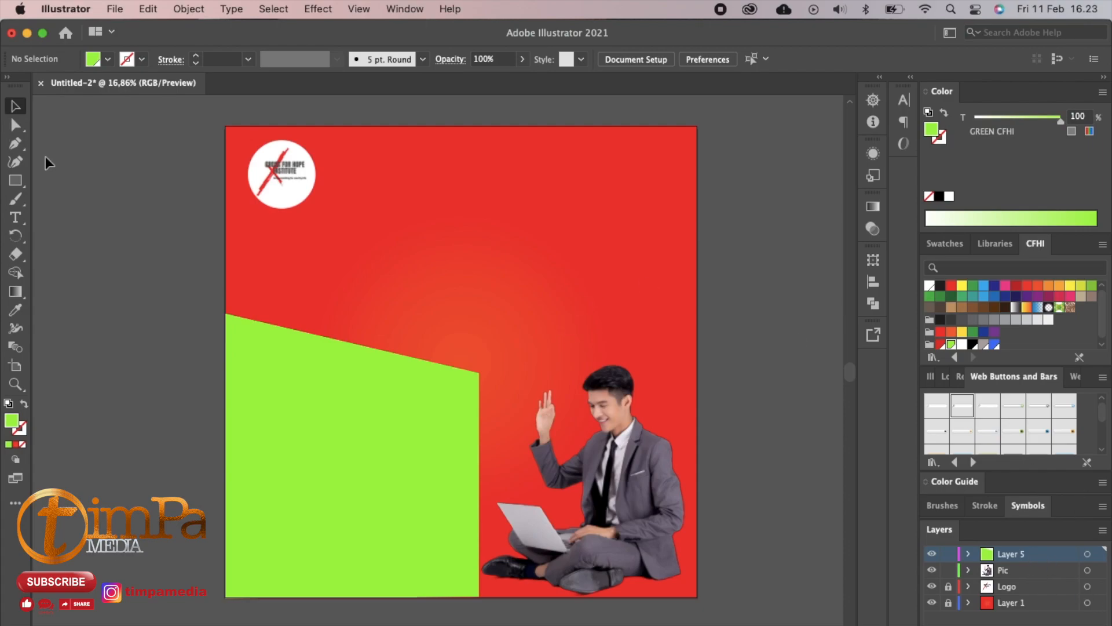
- Create a new layer above Layer 5
key("super+l")
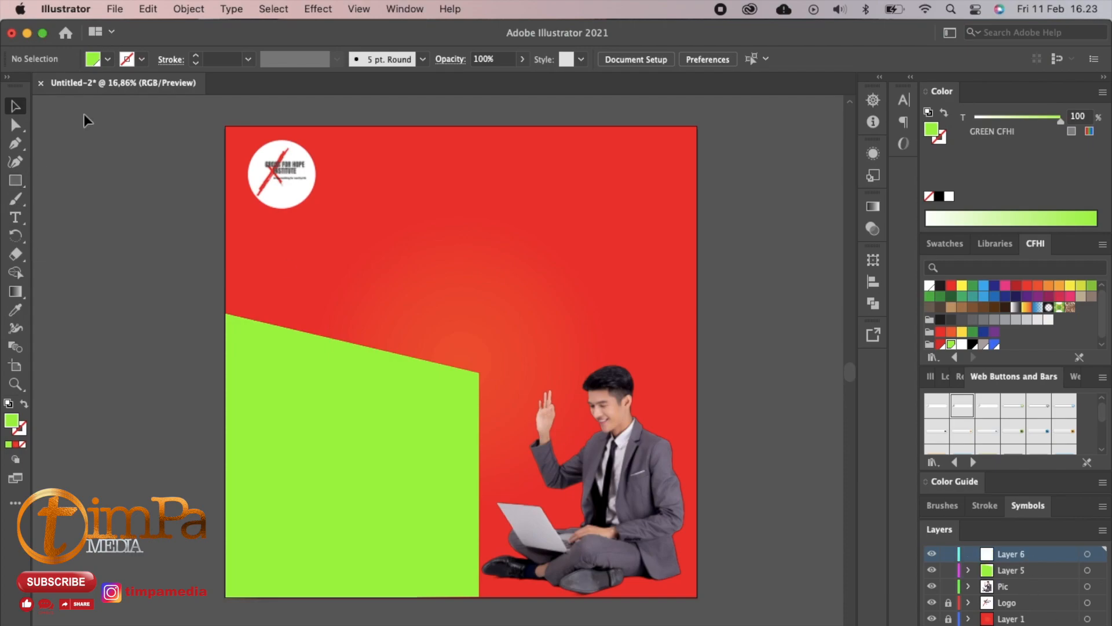
left_click(16, 217)
left_click_drag(287, 225, 296, 233)
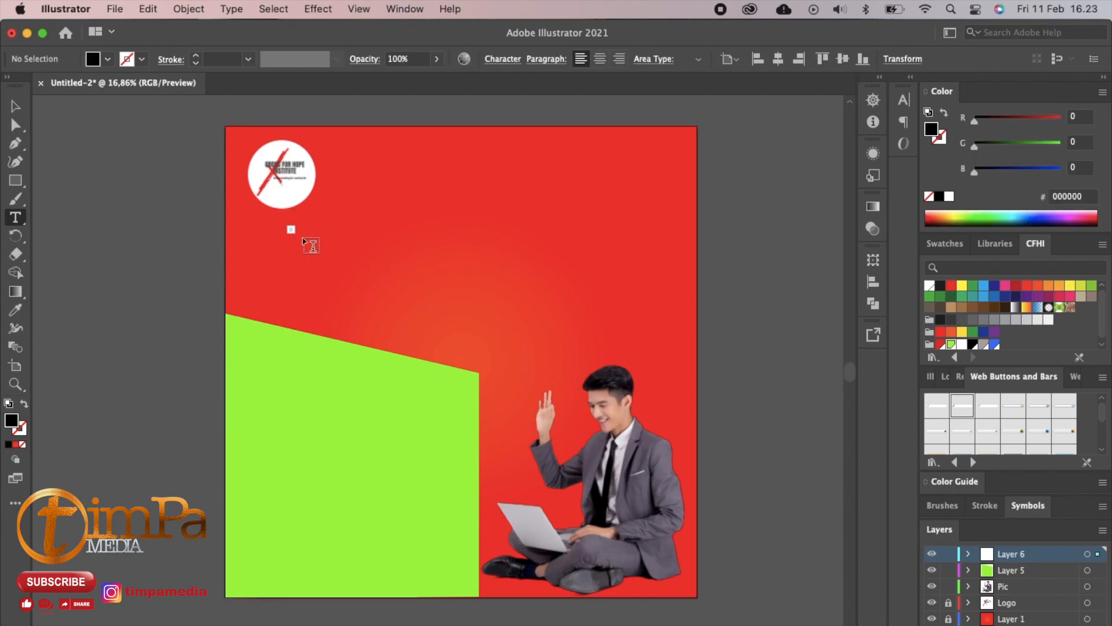
left_click(968, 554)
left_click(1011, 571)
double_click(1011, 571)
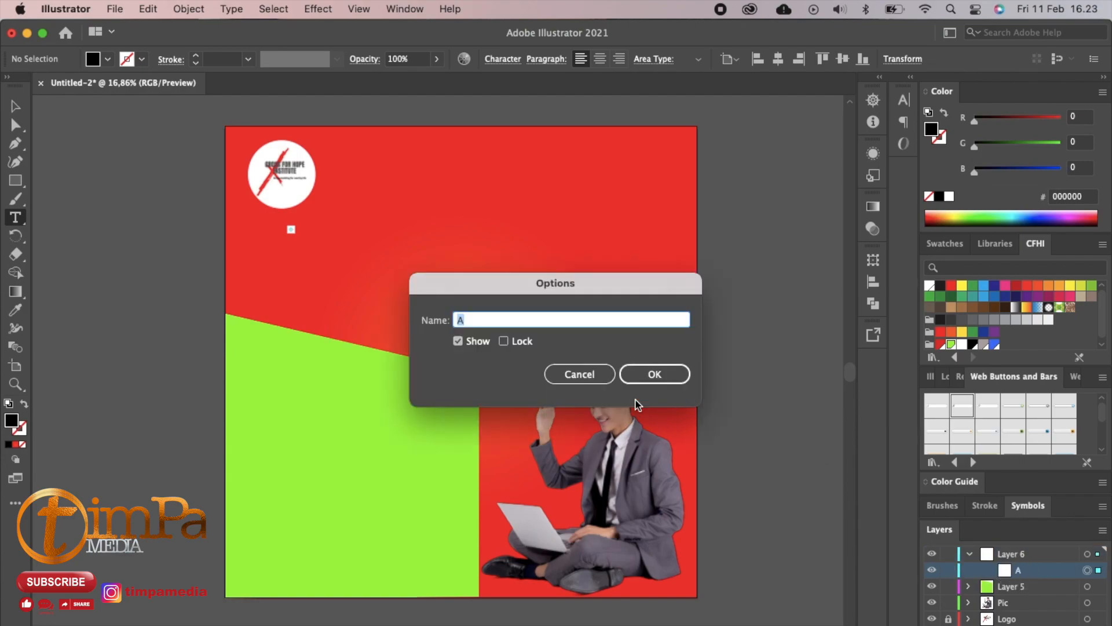
left_click(571, 372)
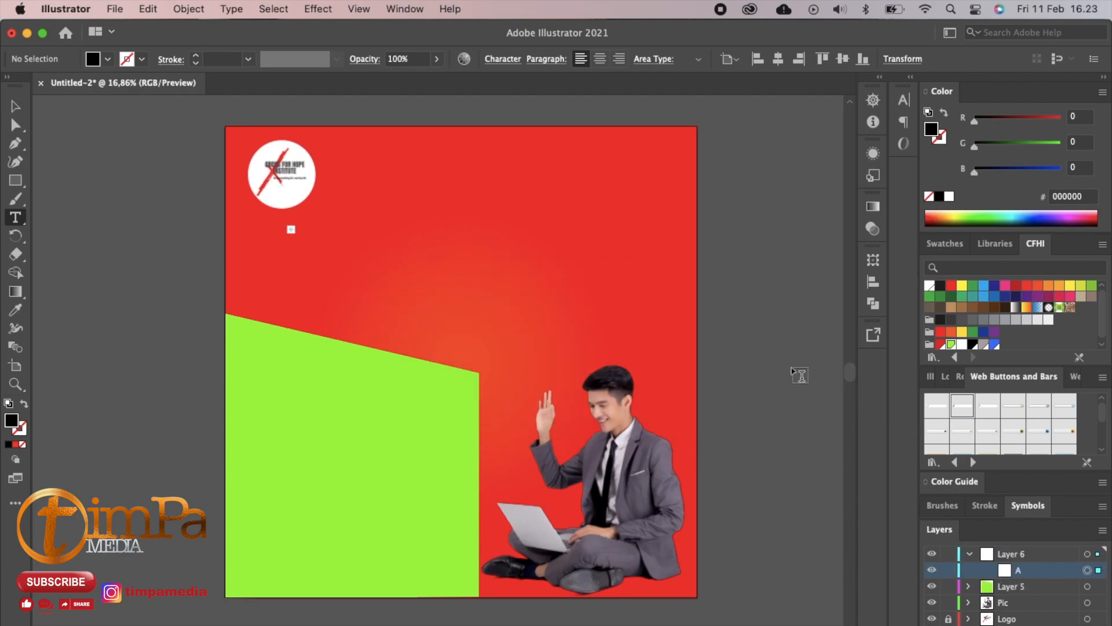
left_click(304, 249)
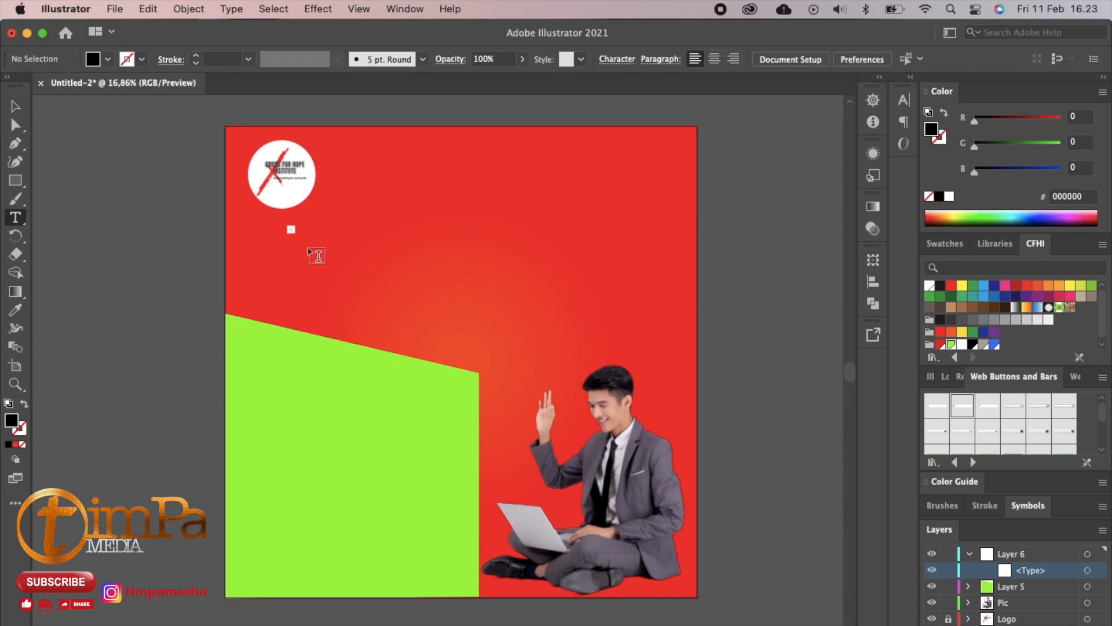
left_click(291, 228)
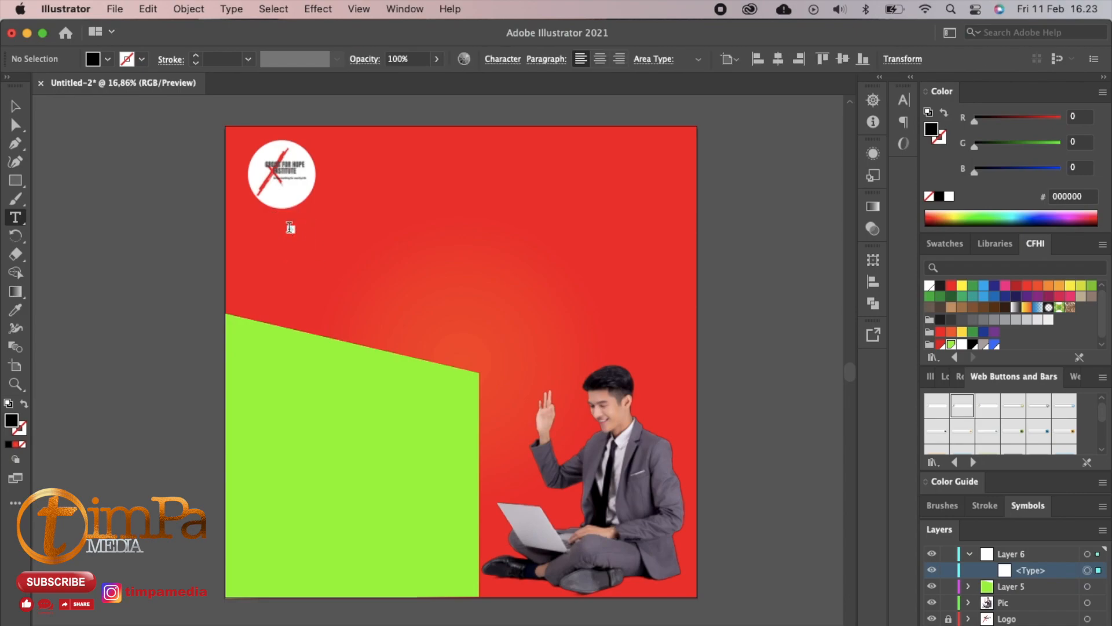
left_click(248, 58)
left_click(277, 281)
- Place the text "Ada" in black below the logo and set its font size to 60 pt
left_click(298, 248)
type("Ada")
left_click(817, 59)
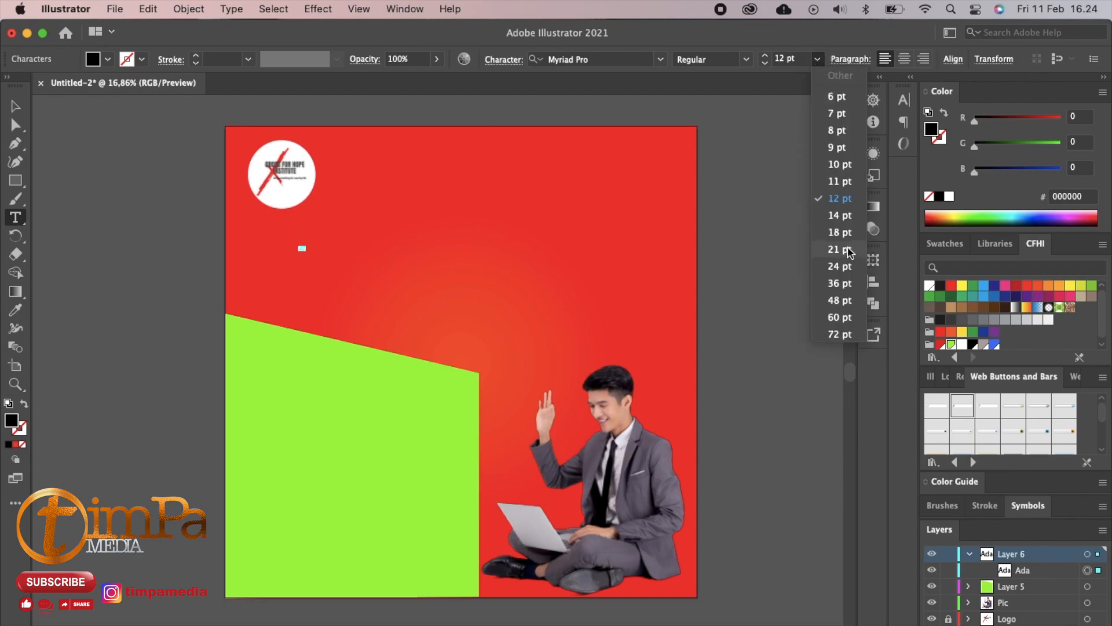
left_click(840, 317)
- Extend the headline text to read "Ada 3 Sumber Penghasilan Agen Asuransi"
left_click(15, 106)
left_click_drag(313, 246, 318, 253)
double_click(317, 249)
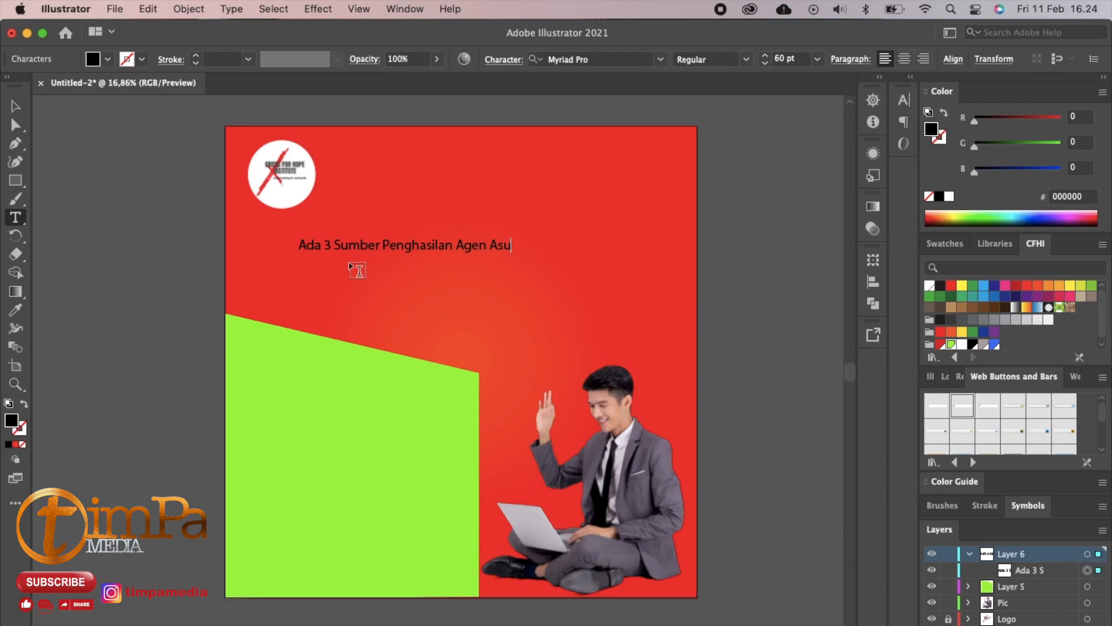
left_click(1049, 576)
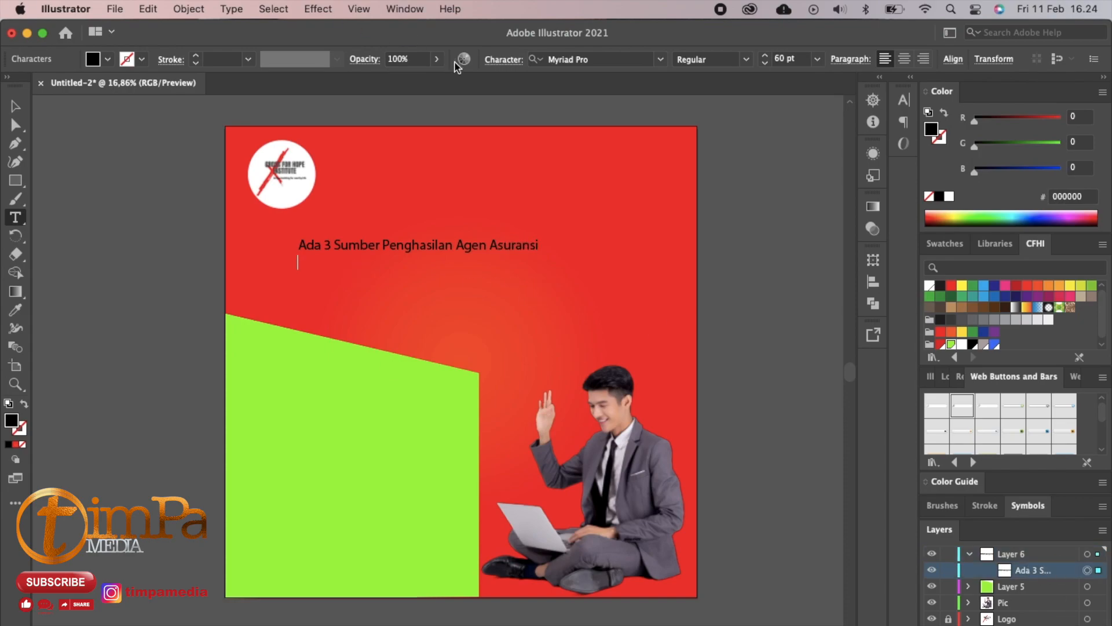
- Move the headline toward the artboard's left edge and rotate it slightly clockwise so it slopes down rightward
left_click(15, 106)
left_click(436, 247)
left_click_drag(436, 248, 392, 269)
left_click_drag(509, 273, 502, 315)
- Break the headline onto two lines, with "Agen Asuransi" on the second line
double_click(477, 276)
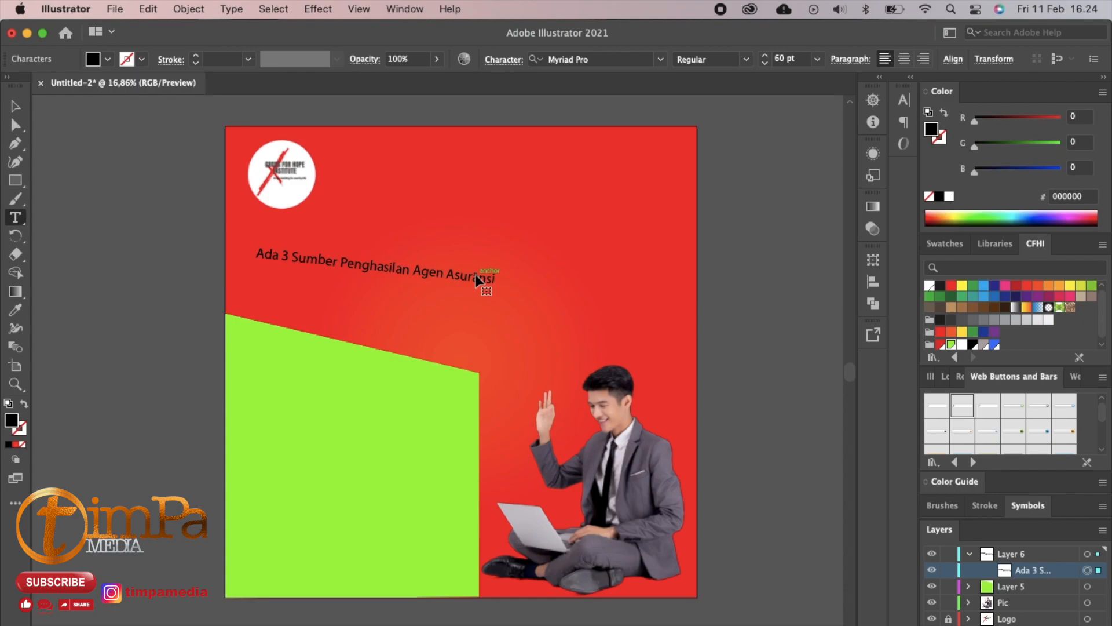
key("super+a")
left_click(415, 270)
key("Return")
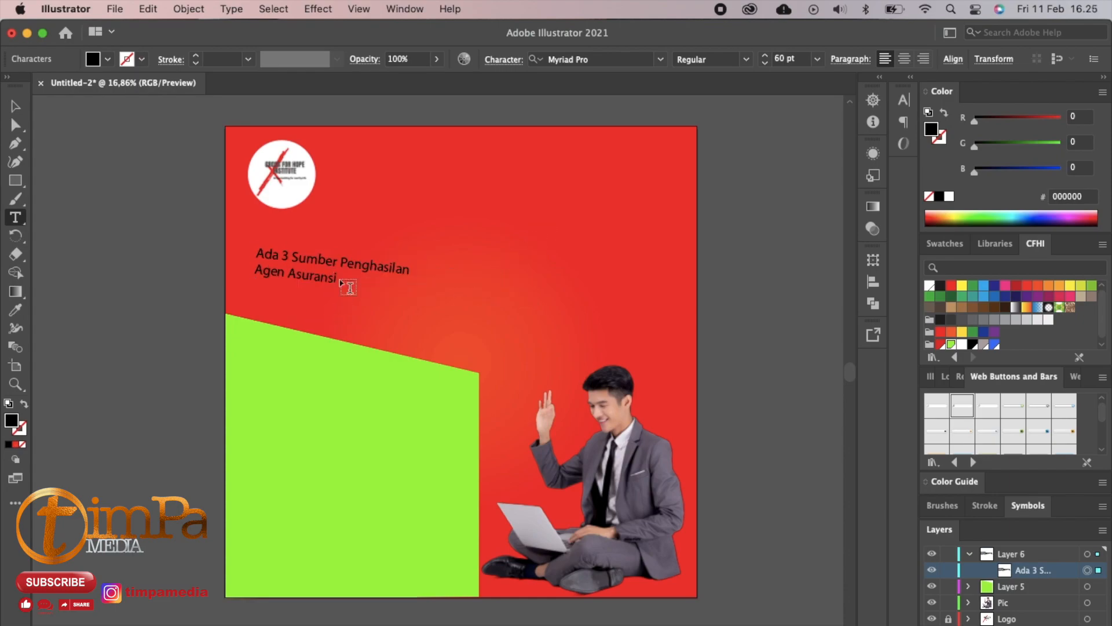
- Set the font size of the whole two-line headline to 100 pt
left_click_drag(349, 287, 231, 235)
left_click(817, 58)
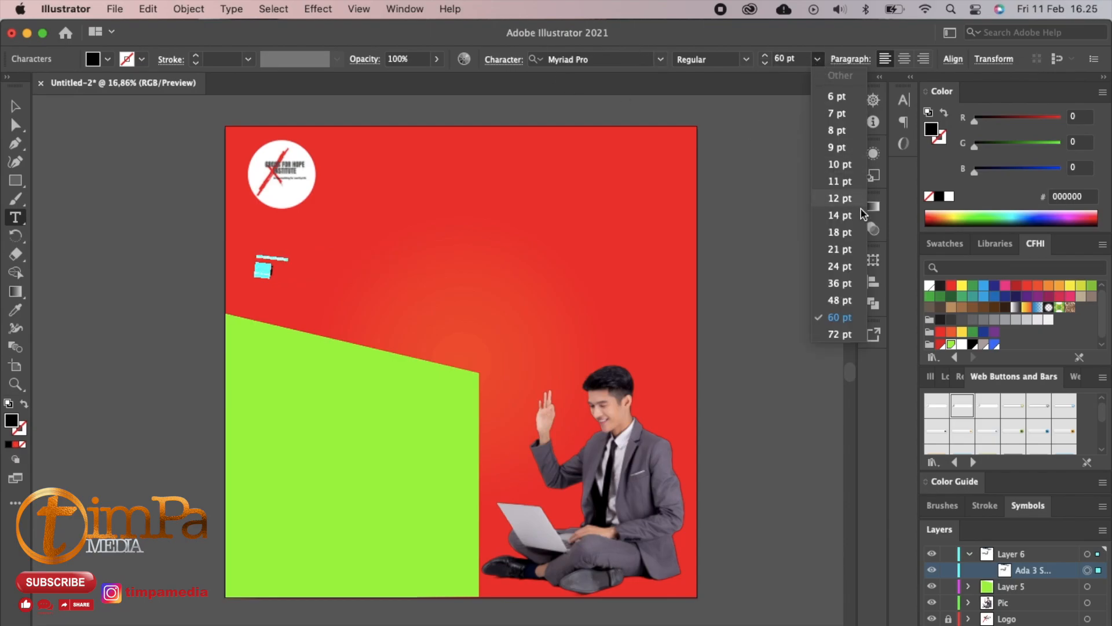
left_click(840, 334)
left_click(780, 58)
type("1002")
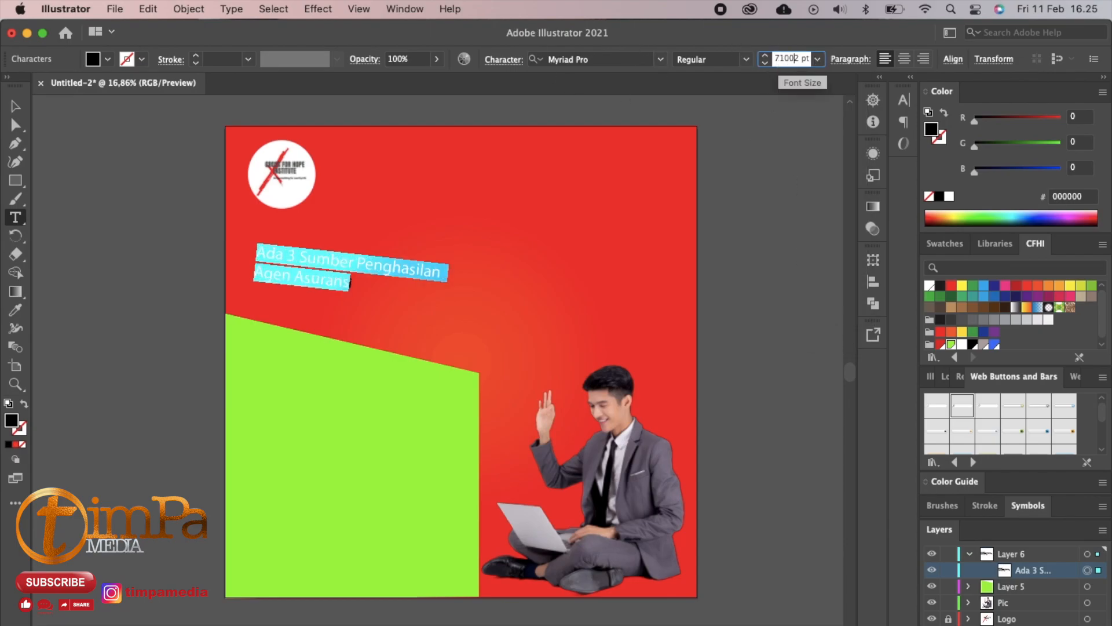
key("Return")
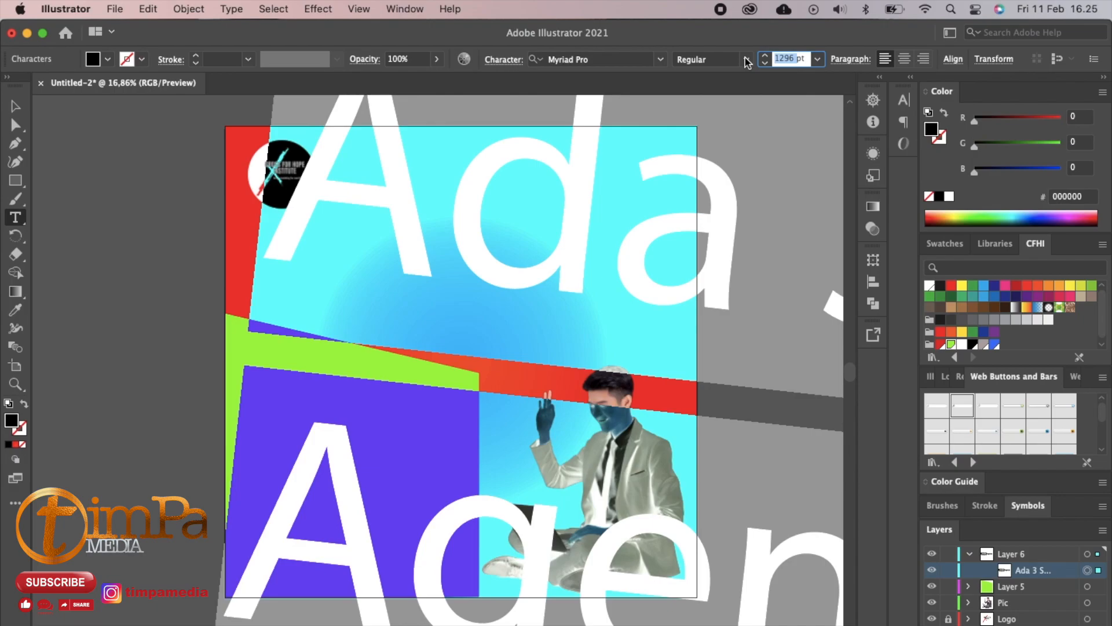
type("100")
key("Return")
- Increase the font size of both headline lines to 112 pt and finish editing the text
left_click(796, 60)
key("Up")
key("Up")
key("Up")
key("Up")
key("Up")
key("Up")
key("Up")
key("Up")
key("Up")
key("Up")
key("Up")
left_click_drag(408, 300, 248, 229)
left_click(783, 59)
key("Up")
key("Up")
key("Up")
key("Up")
key("Up")
key("Up")
key("Up")
key("Up")
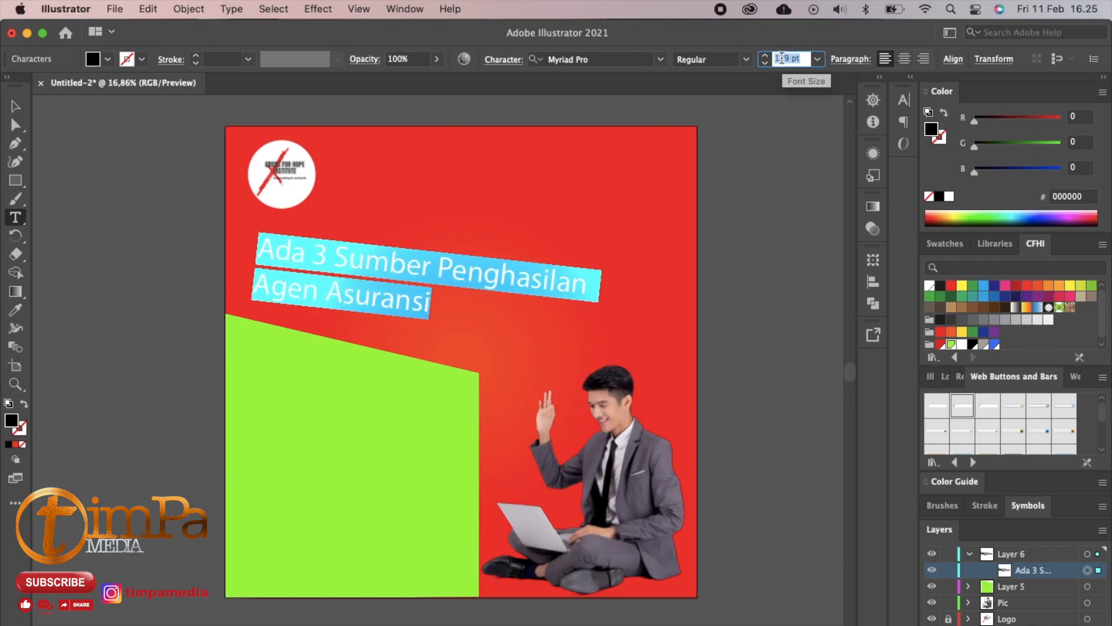
key("Down")
key("Down")
key("Down")
key("Down")
key("Down")
key("Down")
key("Down")
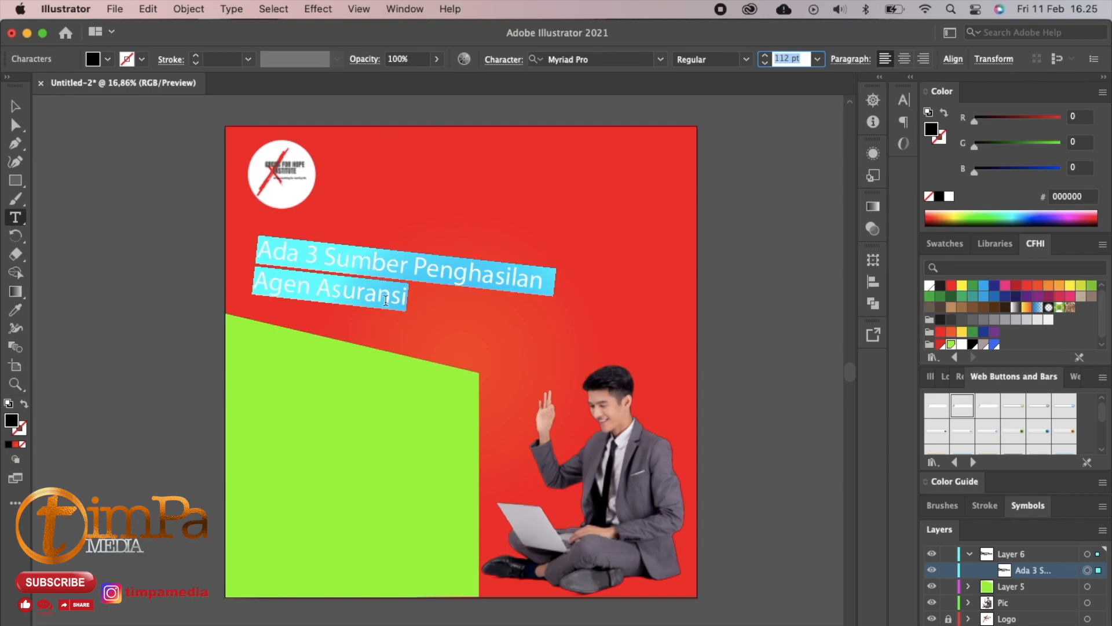
left_click(15, 107)
left_click(409, 318)
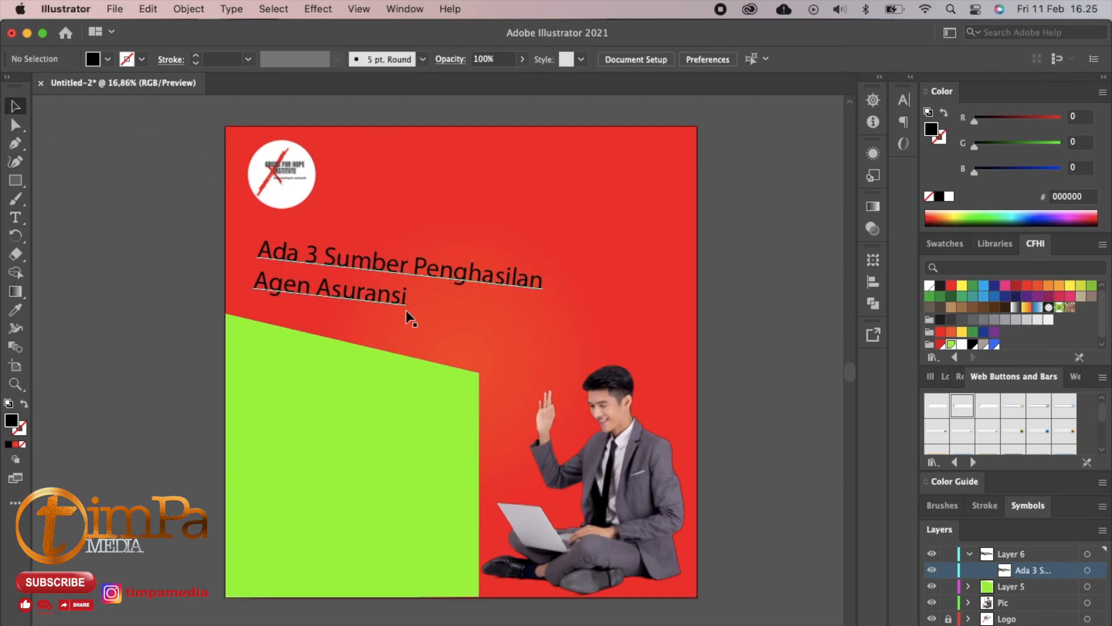
- Fill the whole headline text with the WHITE CFHI swatch
double_click(358, 256)
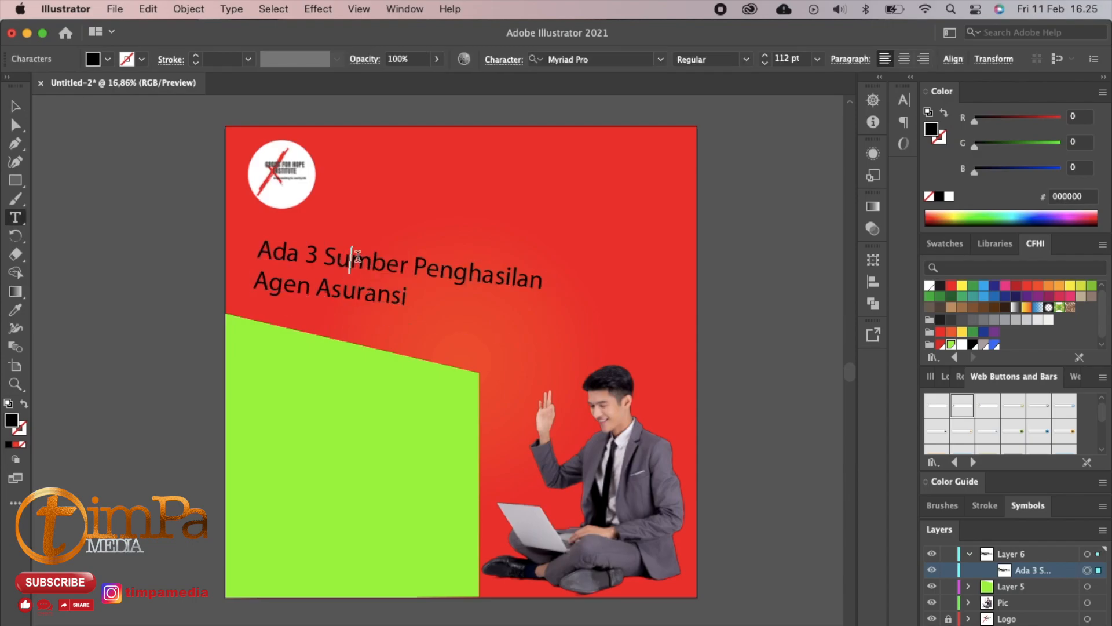
key("super+a")
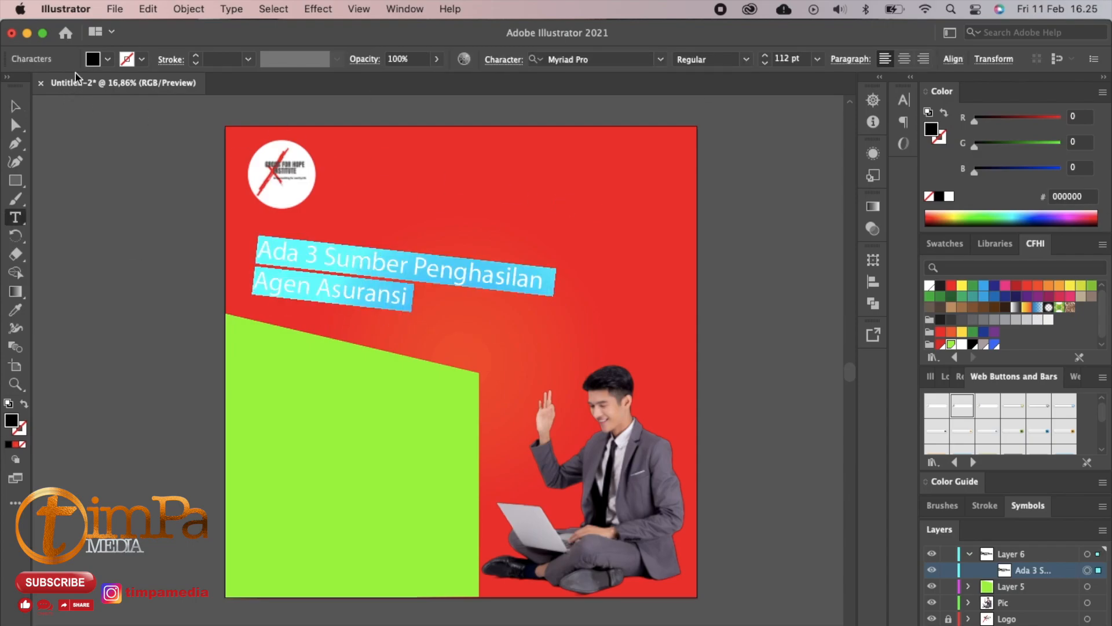
left_click(929, 285)
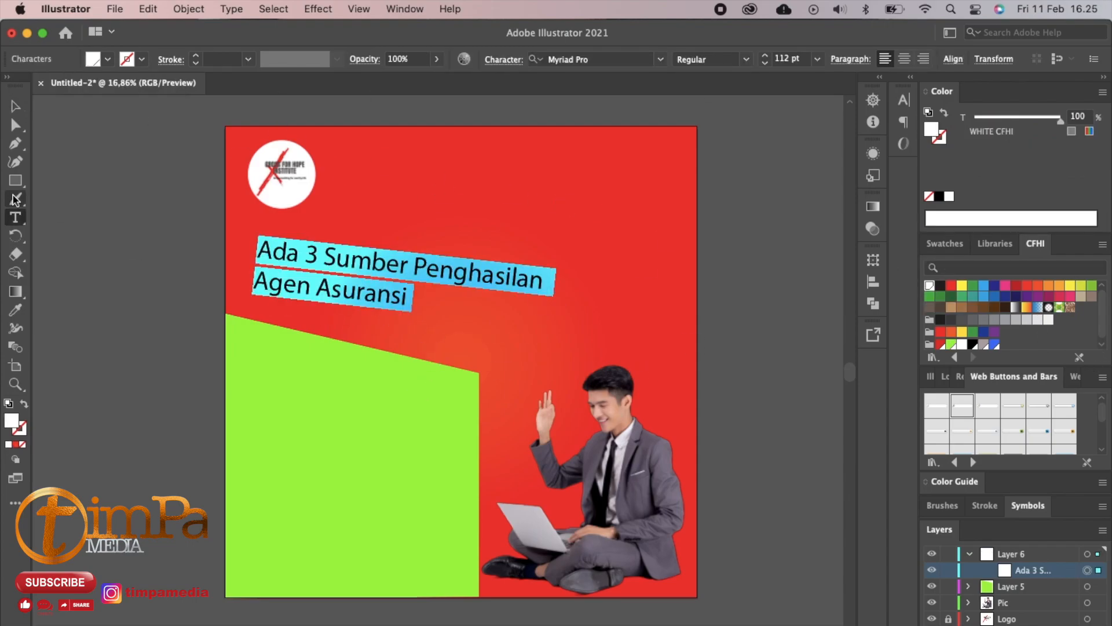
left_click(15, 106)
left_click(444, 304)
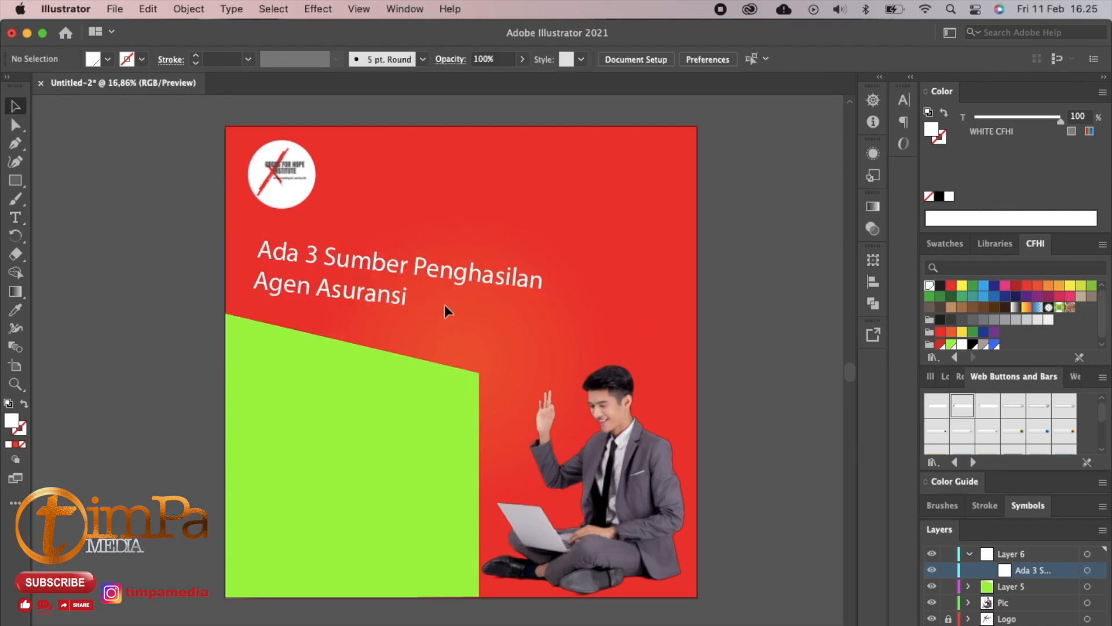
- Rotate the headline to match the green shape's sloping top edge and move it just above that edge
left_click(511, 277)
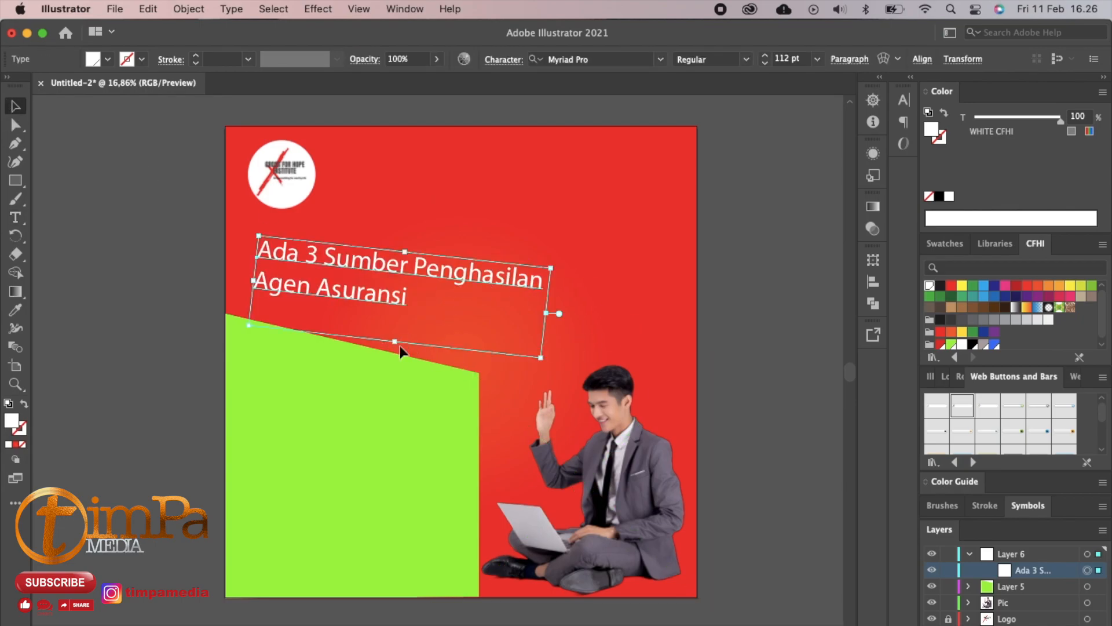
left_click_drag(399, 347, 394, 344)
left_click_drag(405, 267, 387, 290)
left_click(530, 221)
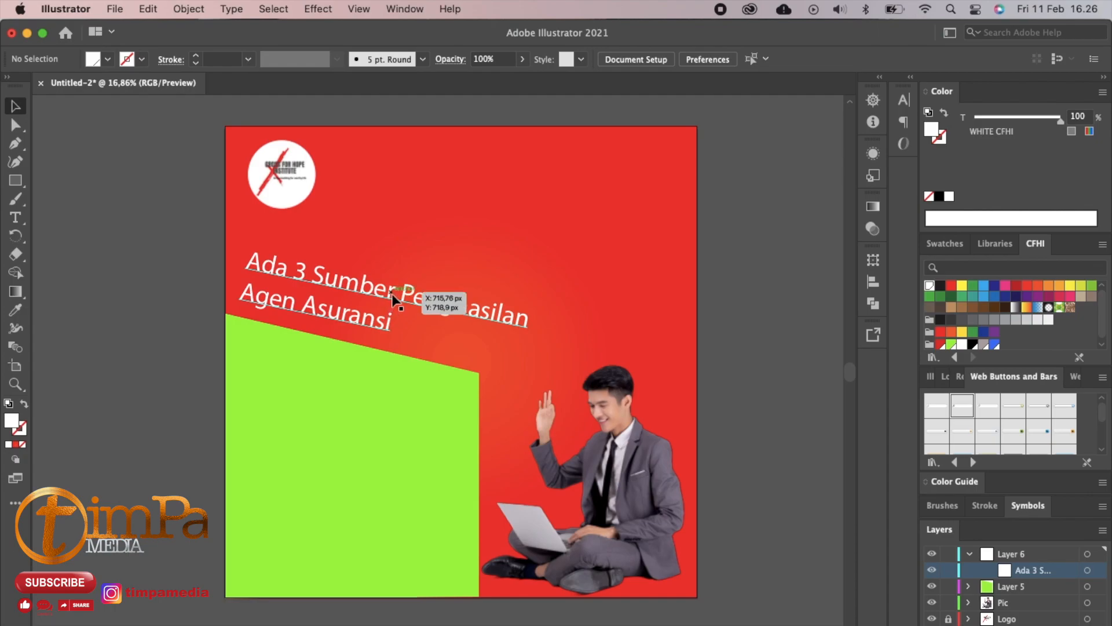
- Mirror the seated man's picture horizontally with Reflect and move it toward the artboard's lower left
left_click(662, 477)
right_click(662, 478)
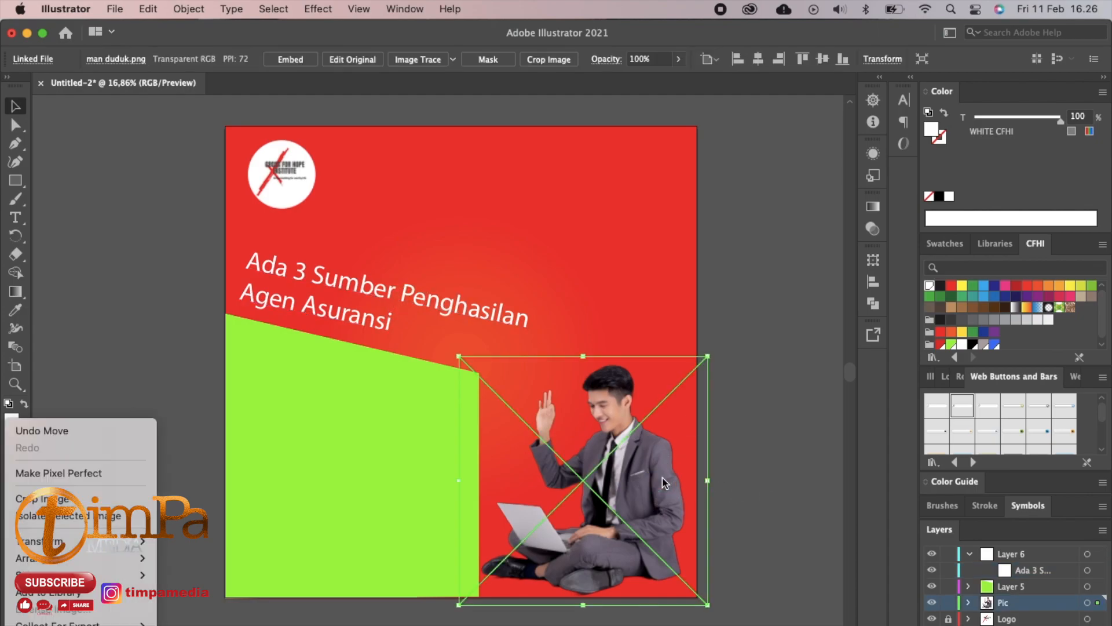
mouse_move(107, 542)
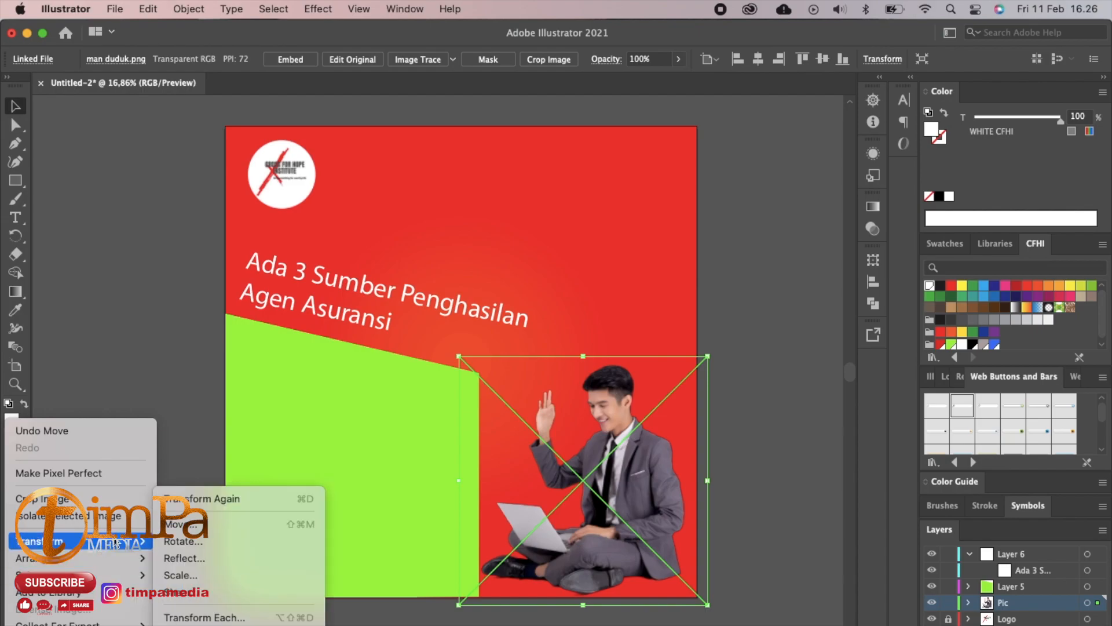
left_click(181, 558)
left_click(633, 446)
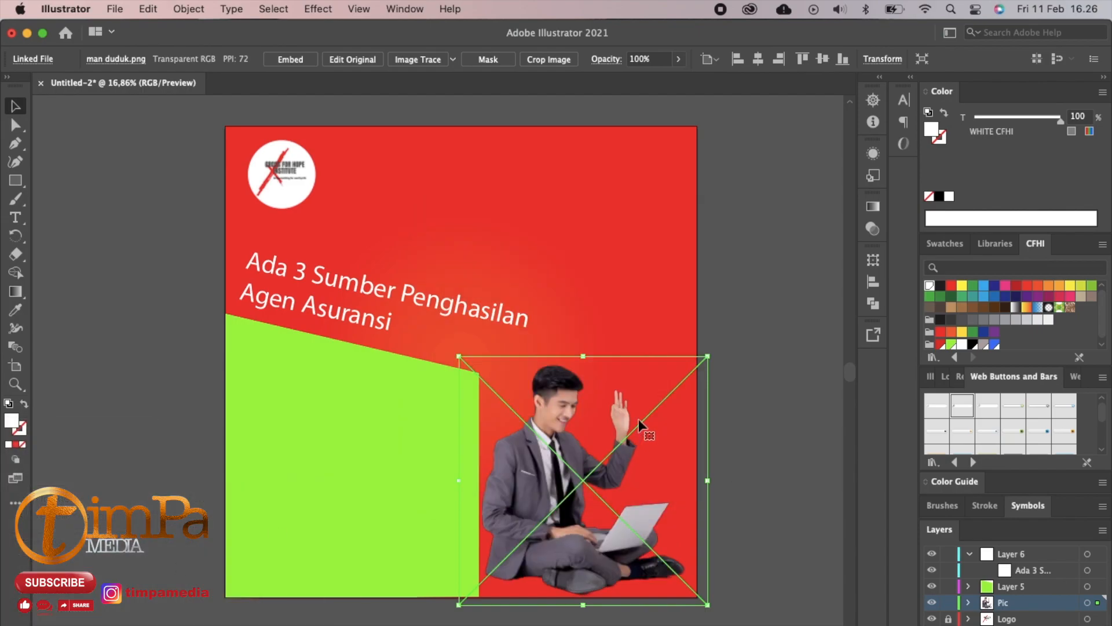
left_click_drag(617, 397, 478, 438)
- Mirror the green shape horizontally and fit it into the artboard's lower-right corner, with the seated man in the lower-left corner
left_click_drag(308, 371, 587, 371)
right_click(621, 395)
mouse_move(104, 558)
left_click(182, 555)
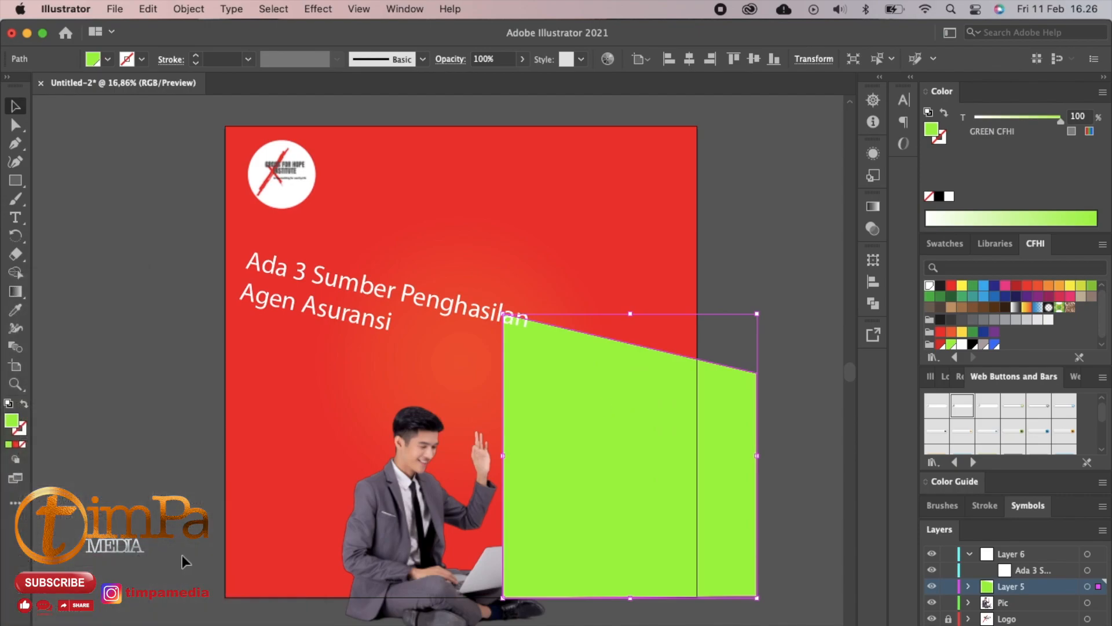
left_click(603, 451)
left_click_drag(428, 507, 322, 454)
left_click_drag(643, 425, 583, 424)
left_click_drag(374, 298, 442, 252)
right_click(442, 253)
mouse_move(136, 559)
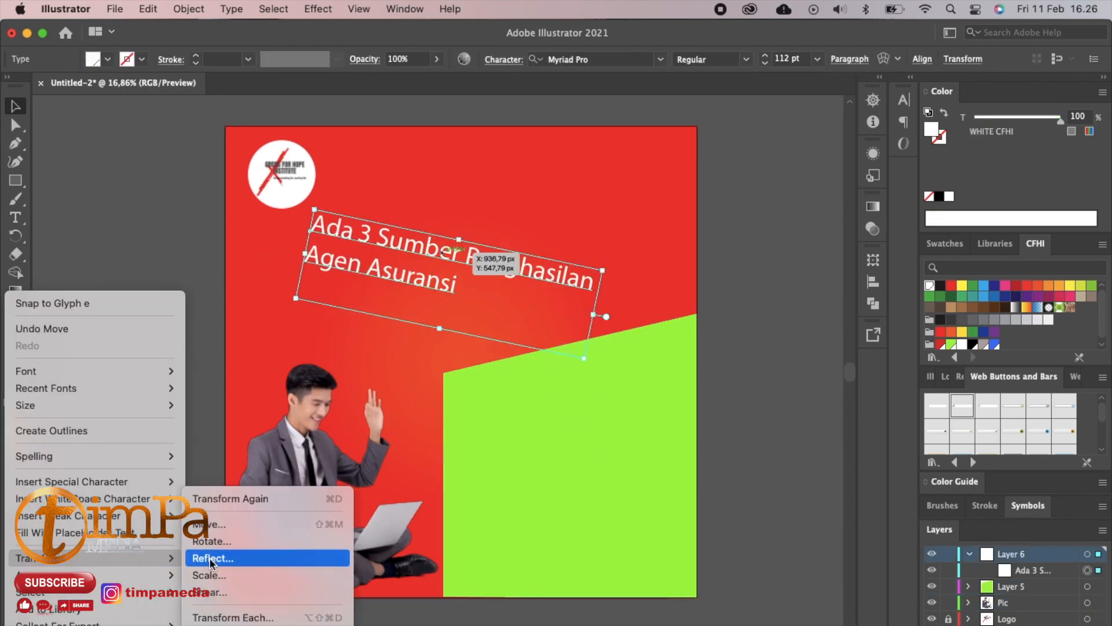
left_click(209, 558)
left_click(573, 449)
- Rotate the headline counterclockwise to follow the green shape's rising top edge and place it above the shape
left_click_drag(461, 285, 573, 350)
left_click_drag(550, 278, 571, 311)
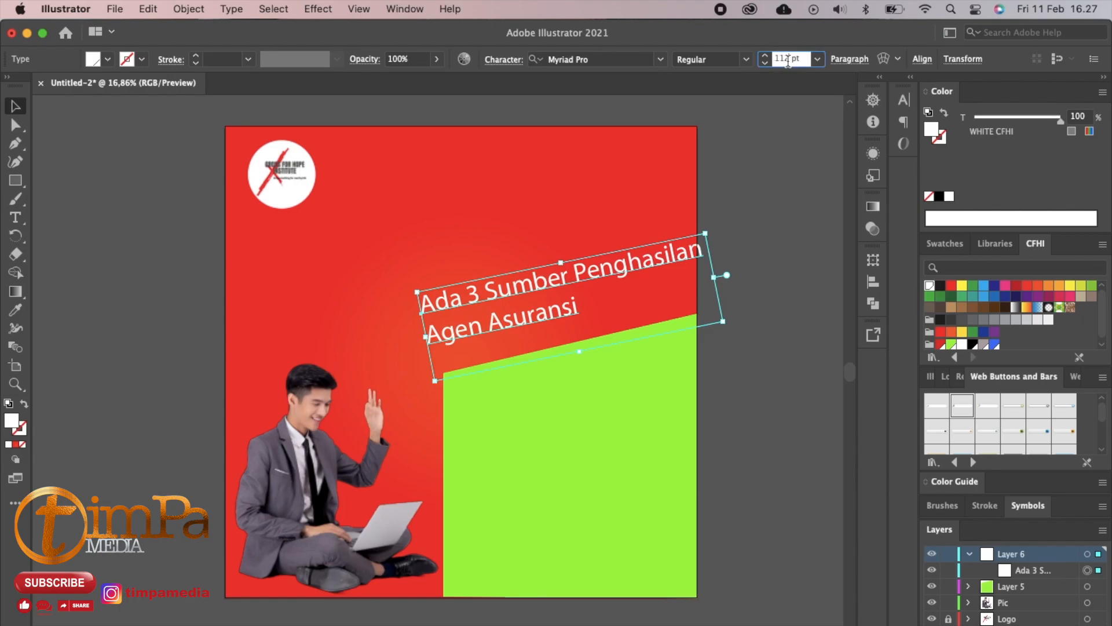
- Set the headline's font size to 105 pt and move it closer to the green shape's top edge, within the artboard
key("Down")
key("Down")
key("Down")
key("Down")
key("Down")
key("Down")
key("Down")
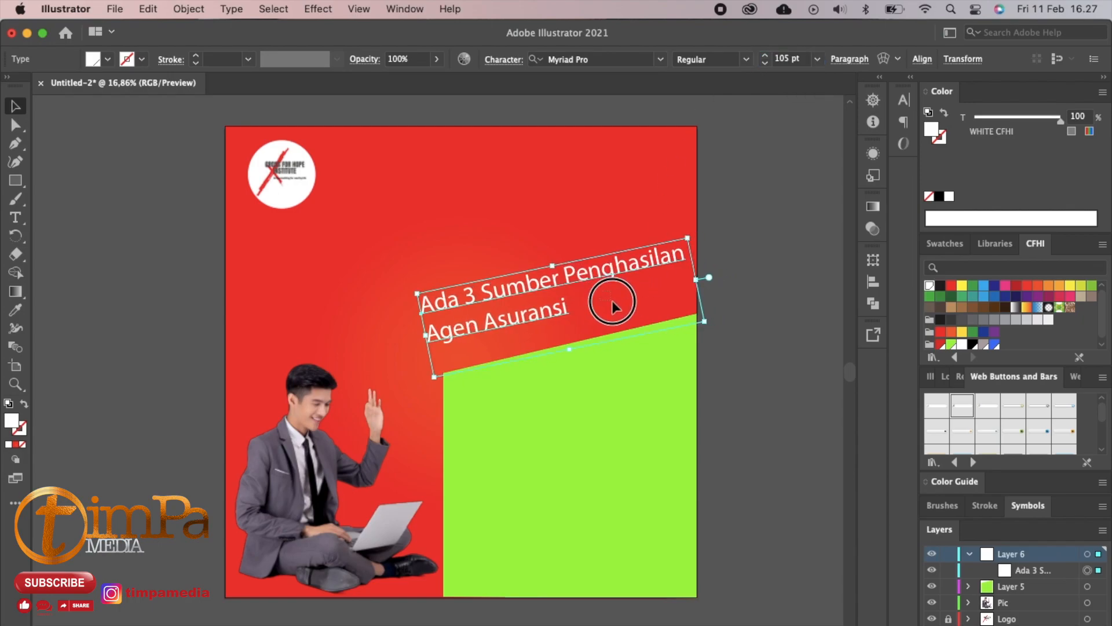
left_click(612, 301)
left_click_drag(577, 277, 585, 289)
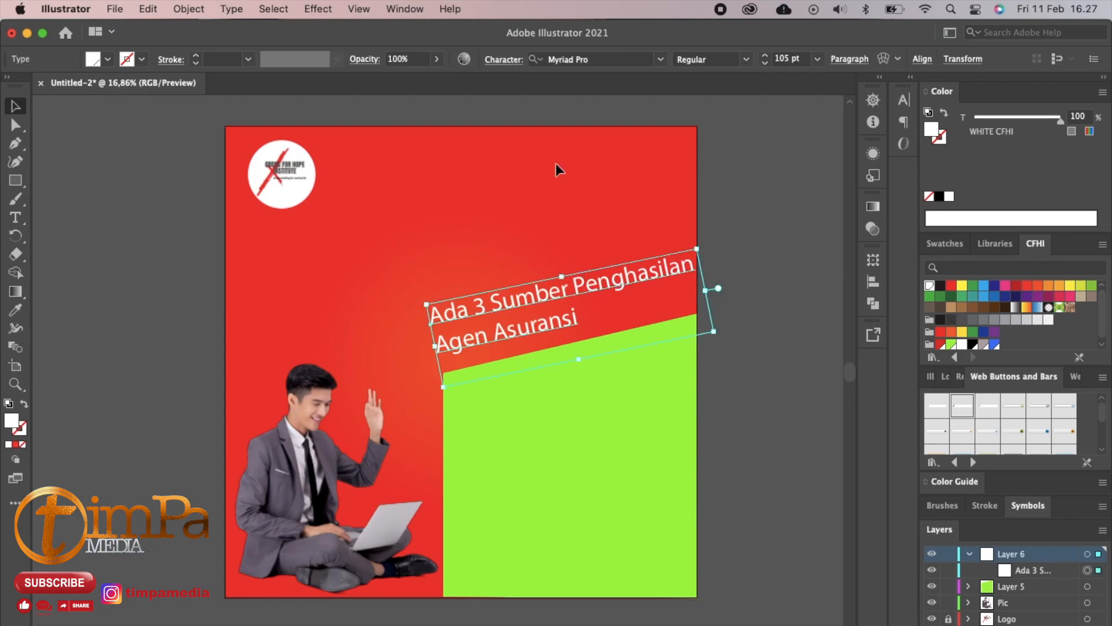
left_click(503, 195)
- Enlarge the seated man's picture and position it so it fills the artboard's lower left beside the green shape
left_click(298, 451)
left_click_drag(214, 355, 170, 310)
left_click_drag(336, 377, 365, 391)
left_click_drag(201, 312, 155, 281)
left_click_drag(273, 355, 308, 357)
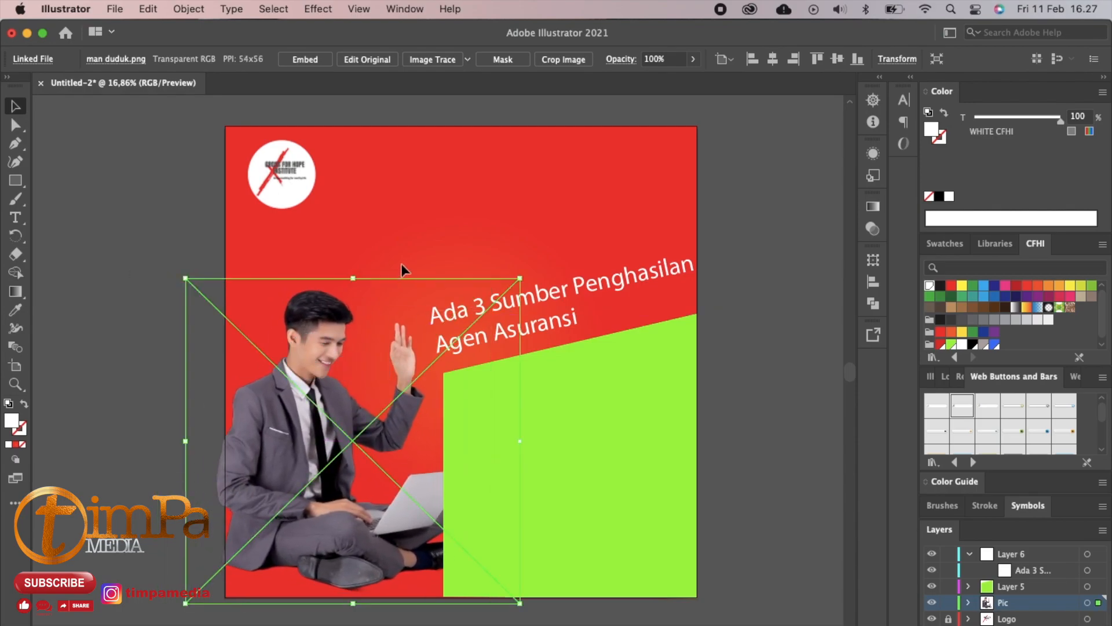
left_click(511, 266)
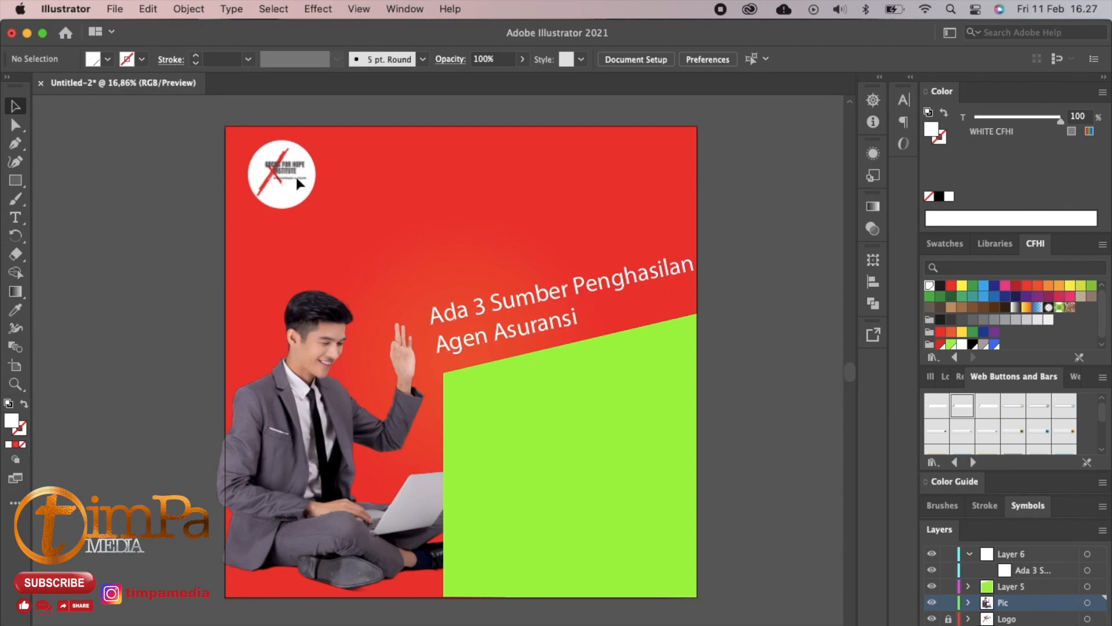
- Lock Layer 5, which holds the green shape
left_click(526, 408)
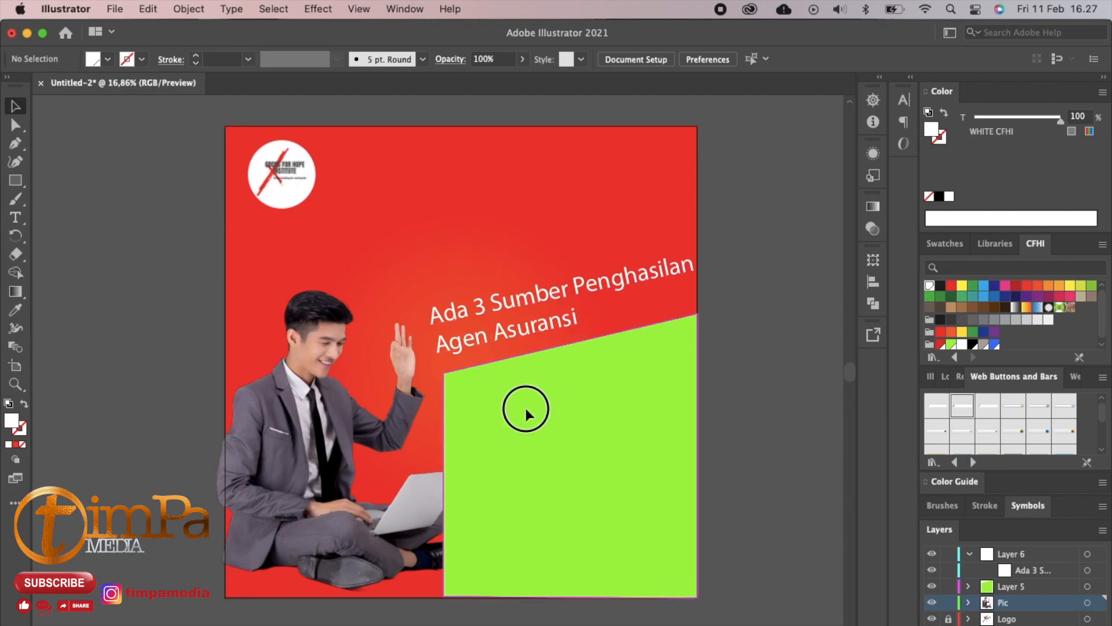
left_click(948, 586)
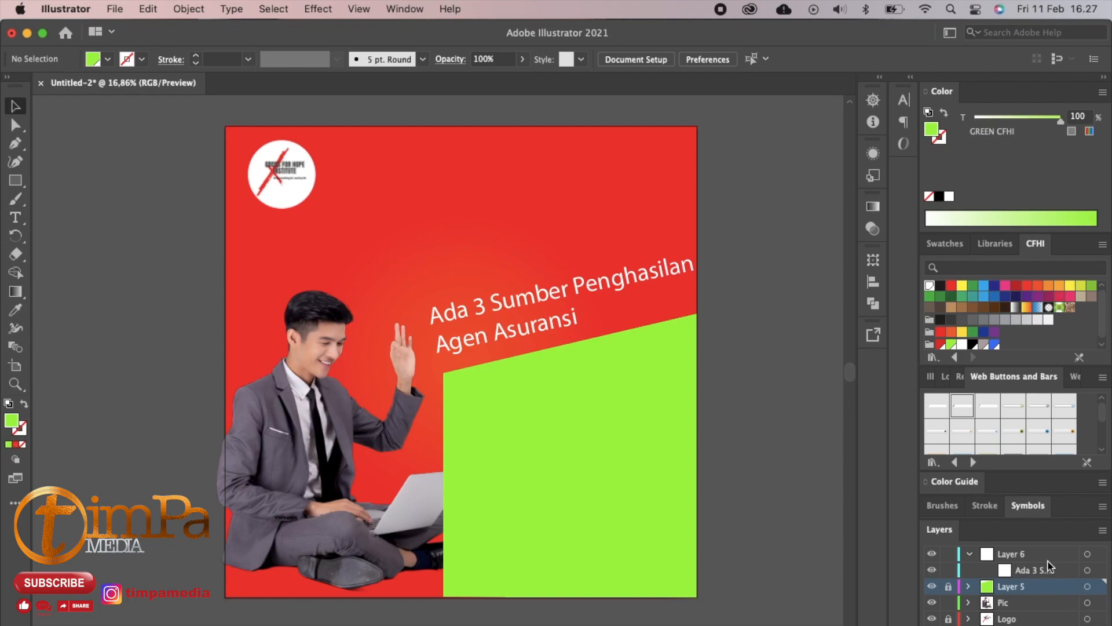
- Recolor the green shape with the BLACK swatch at a tint of 85.65%
left_click(972, 344)
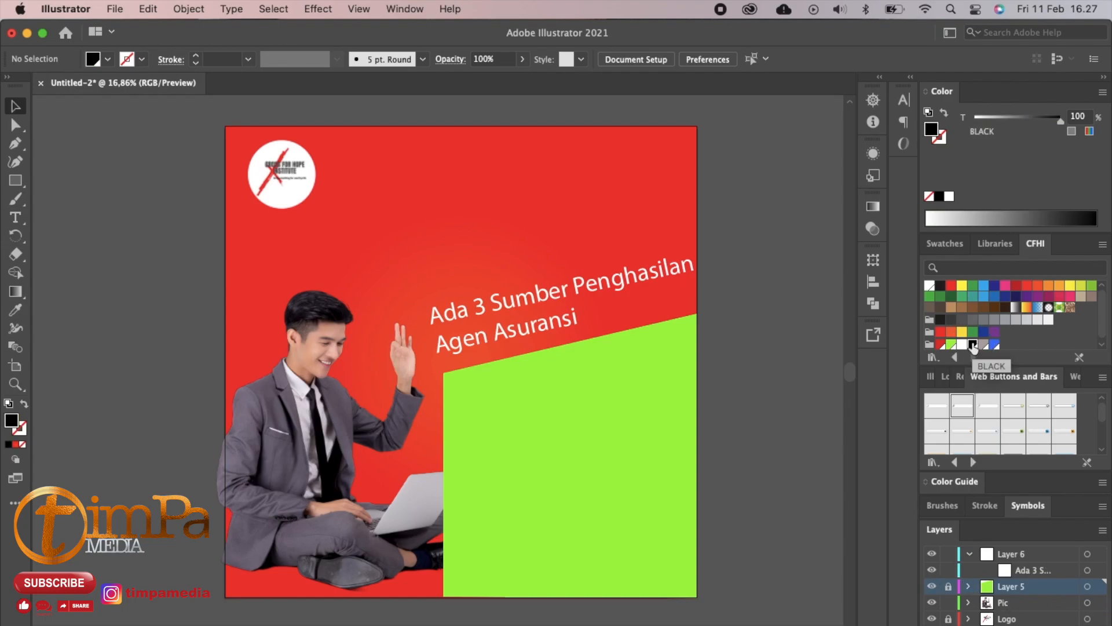
left_click(968, 587)
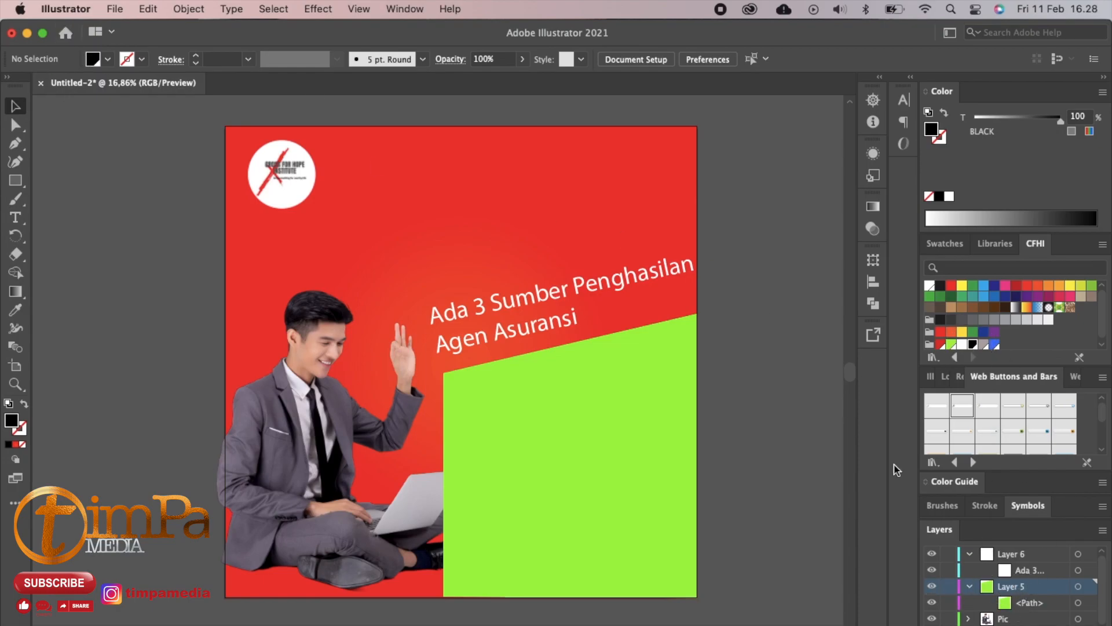
left_click(1078, 586)
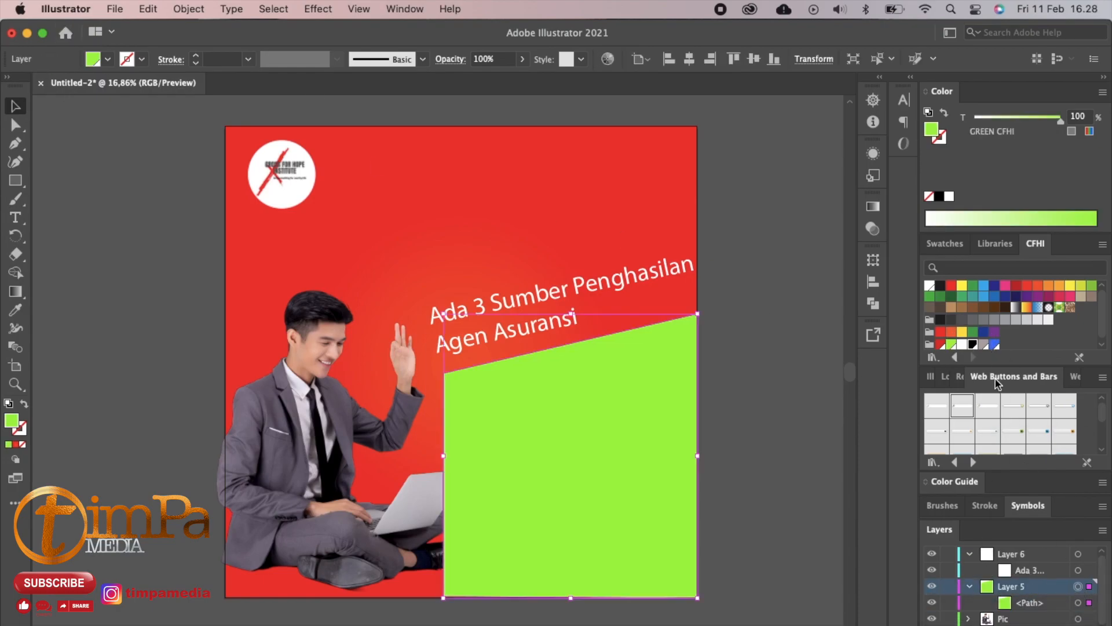
left_click(973, 344)
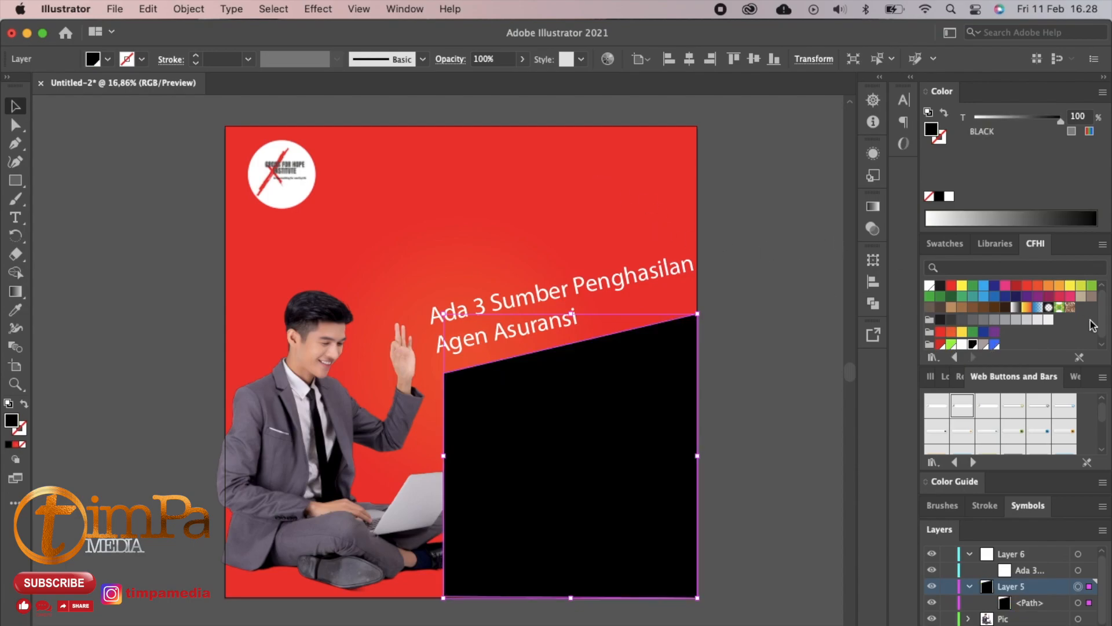
left_click(1050, 217)
left_click(1033, 217)
left_click(1069, 218)
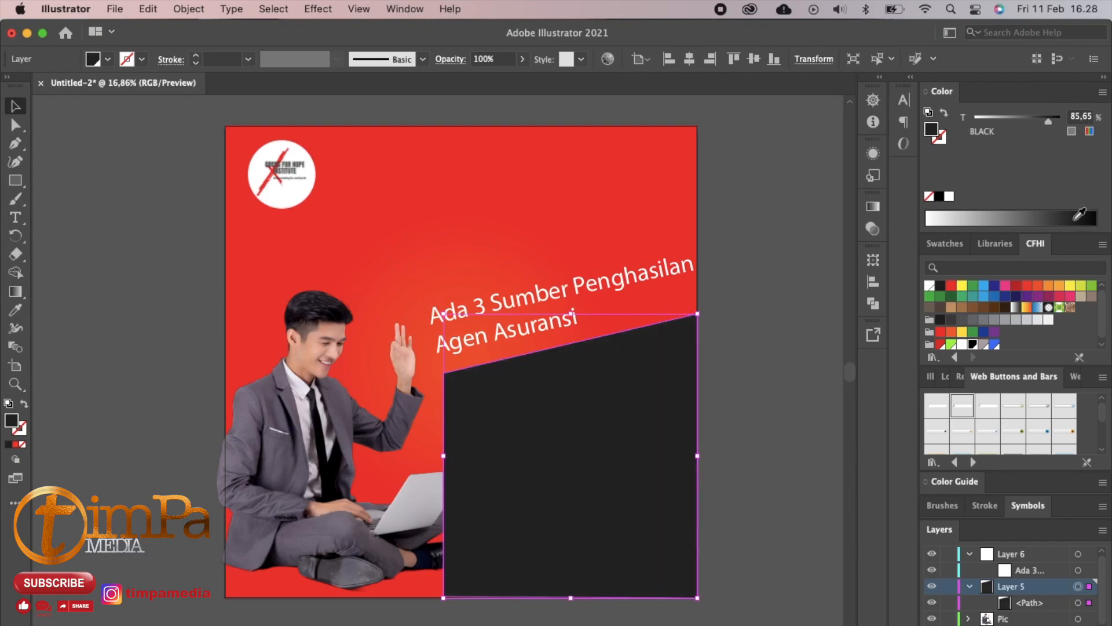
left_click(646, 220)
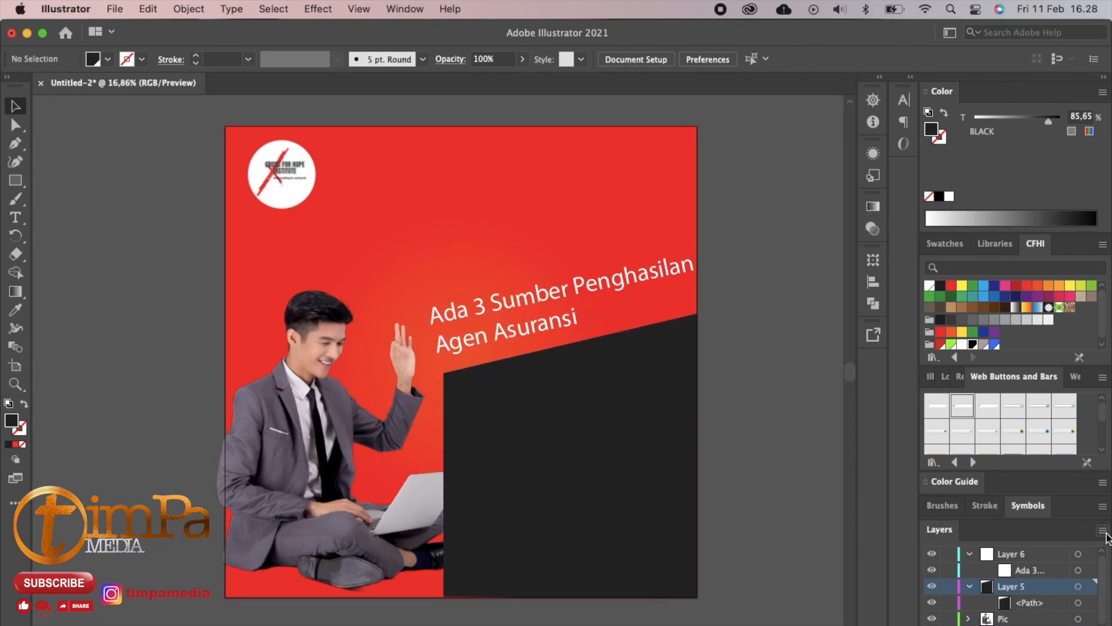
- Stretch the dark shape's lower-left corner slightly outward, past the artboard's bottom edge and toward the seated man
left_click(649, 520)
left_click_drag(444, 597, 438, 603)
left_click(757, 441)
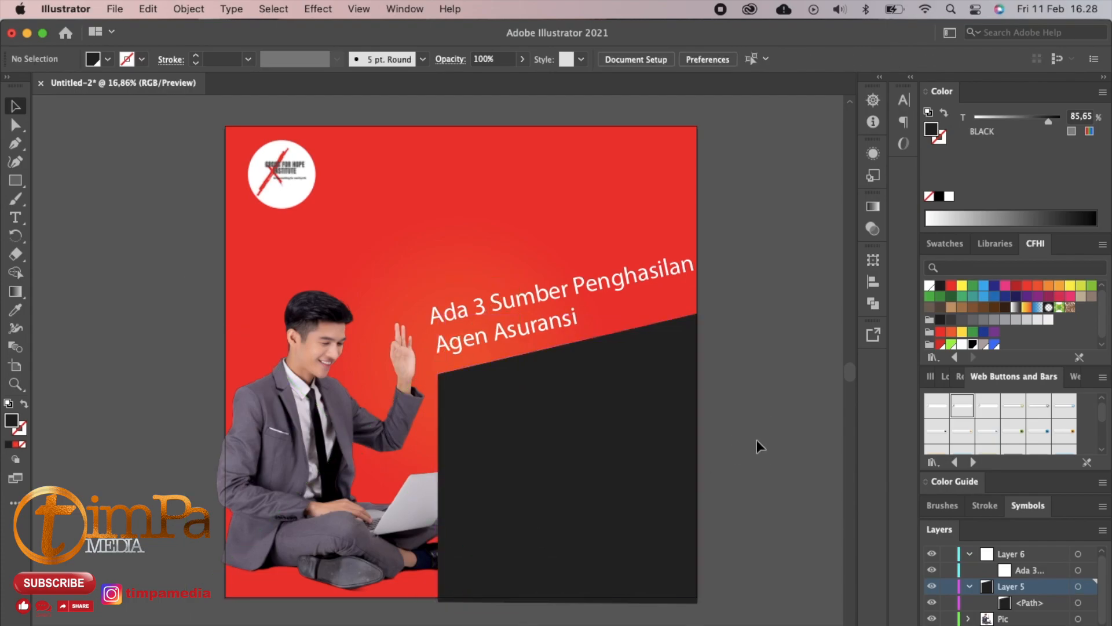
- Add a new layer above Layer 6 and place a point text object near the dark shape's upper-left corner
left_click(969, 554)
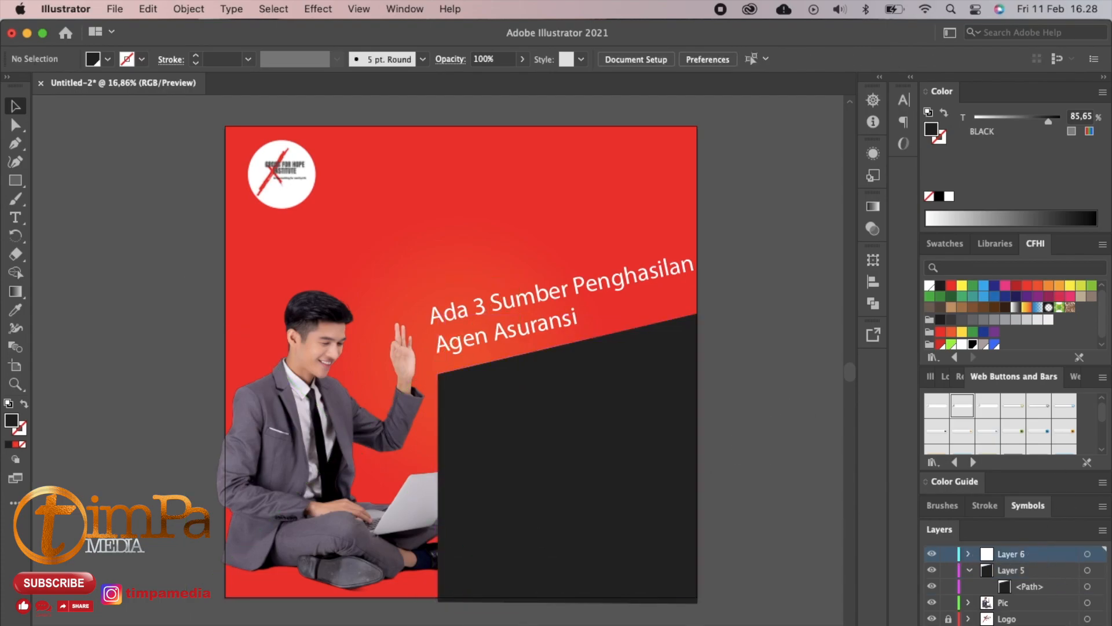
left_click(1086, 625)
left_click(16, 218)
left_click(466, 394)
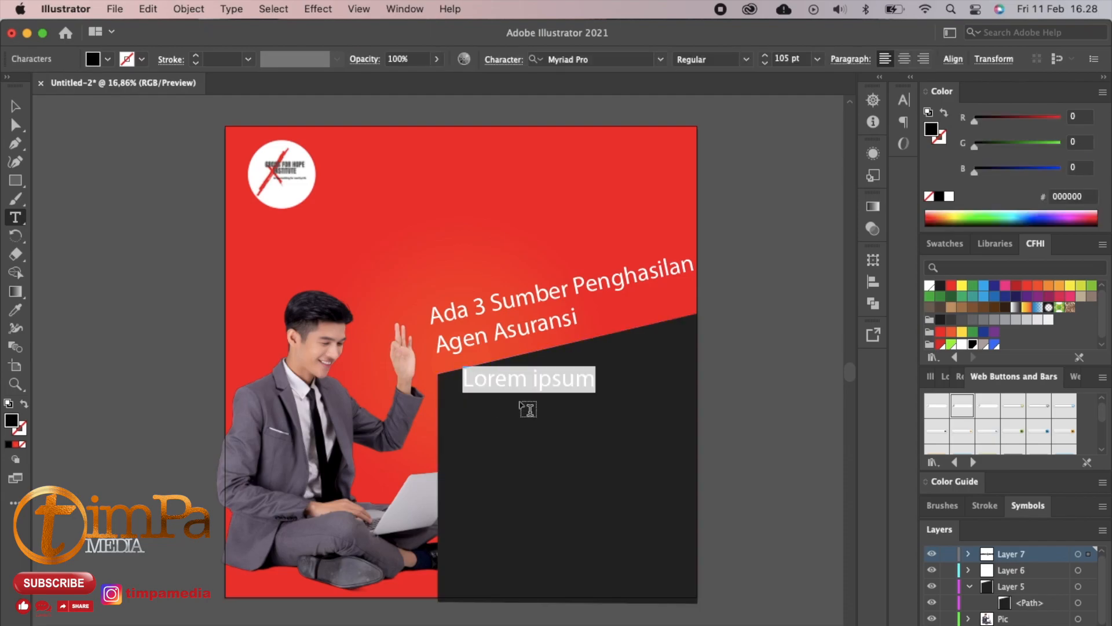
key("BackSpace")
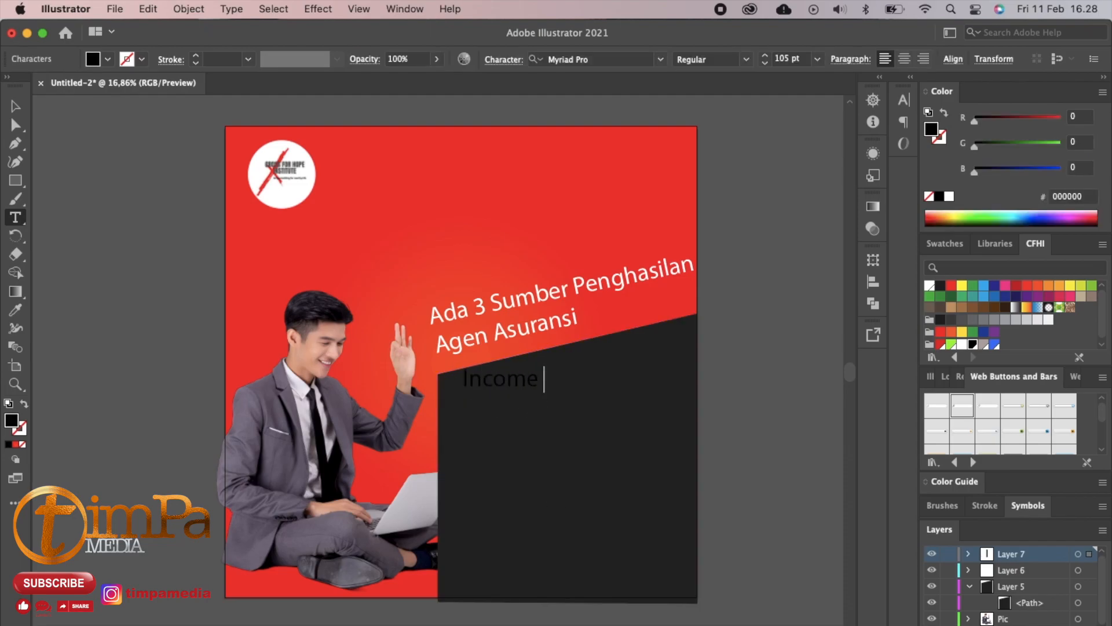
left_click_drag(540, 380, 446, 371)
type("1. INCOME AKTIF  Membantu Nasabah, PRU bayar KOMISI.")
left_click(529, 405, "super")
key("super+a")
left_click(581, 452)
left_click(1031, 569)
left_click(1032, 553)
type("1. INCOME AKTIF  Membantu Nasabah, PRU bayar KOMISI.")
key("super+z")
key("super+z")
key("super+z")
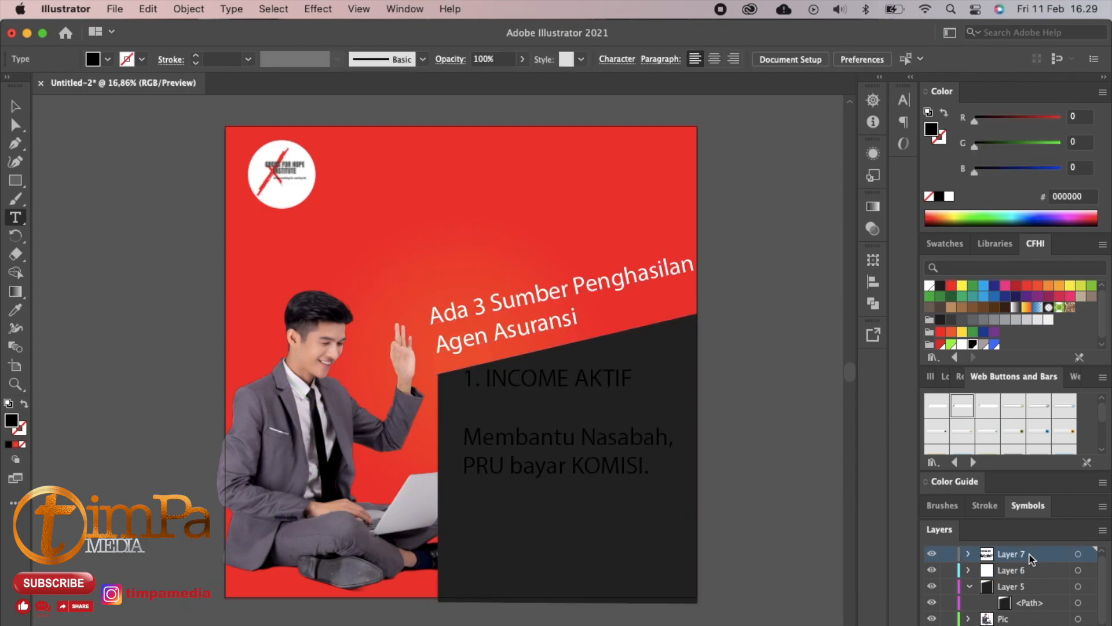
key("super+z")
key("super+z")
- Replace the placeholder with "1. INCOME AKTIF" followed directly by "Membantu Nasabah, PRU bayar KOMISI.", without a blank line between them
right_click(558, 384)
left_click(558, 381)
left_click(558, 380)
triple_click(560, 379)
right_click(559, 379)
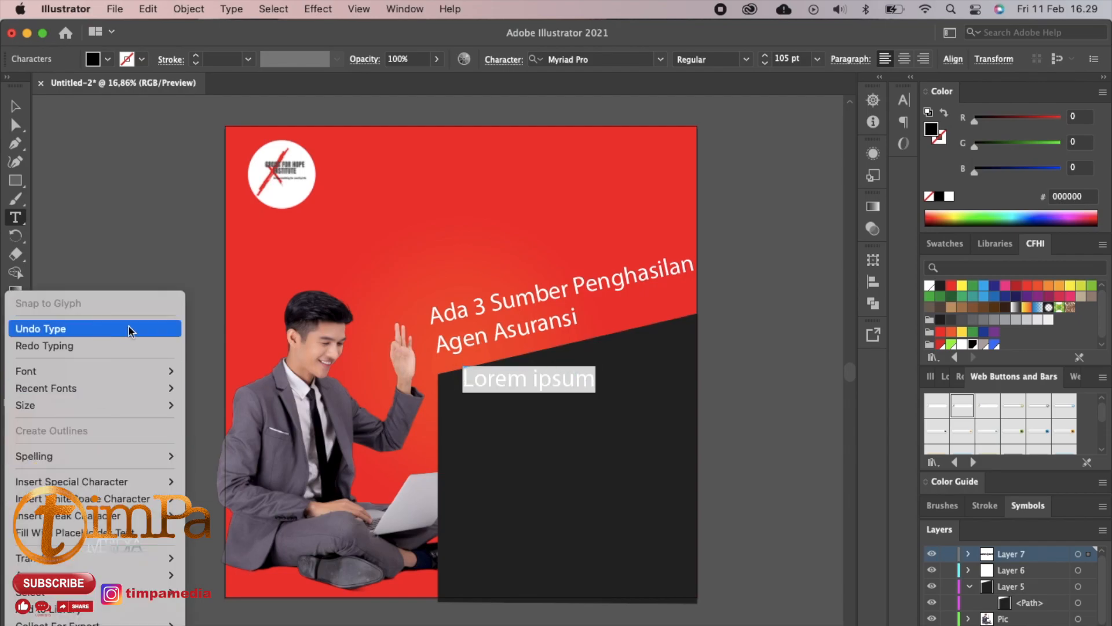
left_click(547, 374)
type("1. INCOME AKTIF  Membantu Nasabah, PRU bayar KOMISI.")
left_click(550, 409)
left_click(575, 442)
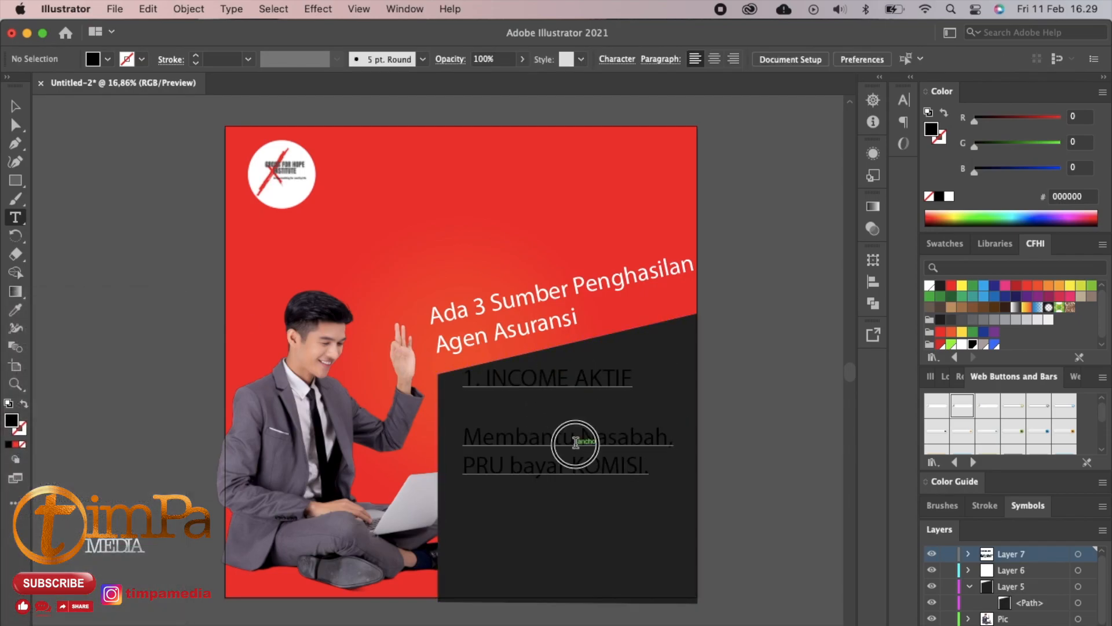
left_click(467, 432)
key("BackSpace")
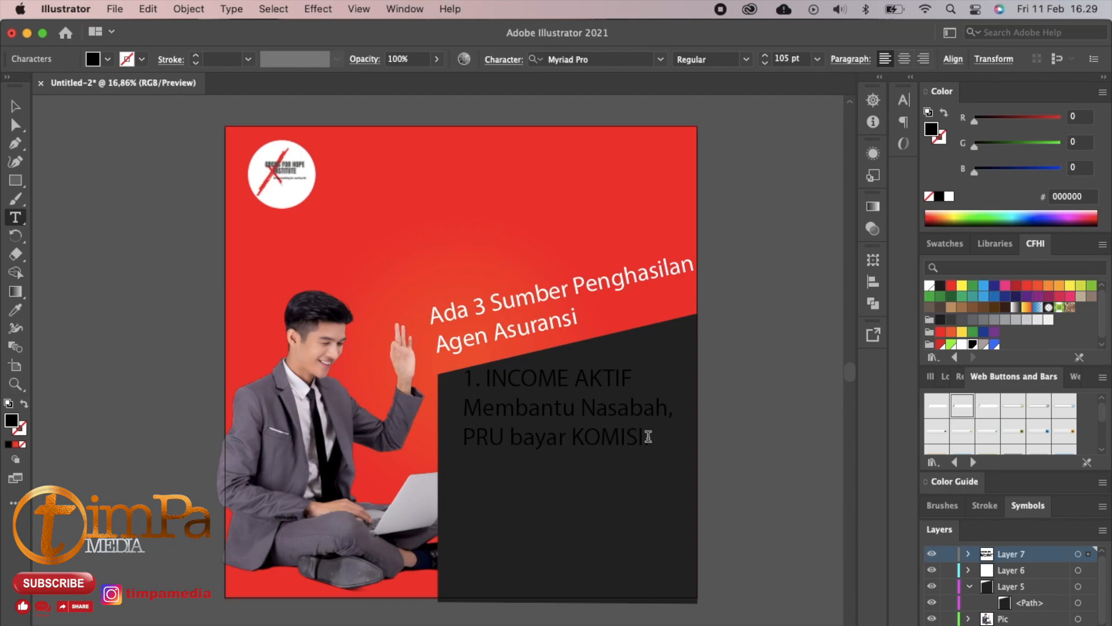
- Set the whole income text to 79 pt and color it white
left_click_drag(648, 437, 399, 381)
left_click(787, 61)
key("Down")
key("Down")
key("Down")
key("Down")
key("Down")
key("Down")
key("Down")
key("Down")
key("Down")
key("Down")
key("Down")
key("Down")
key("Down")
key("Down")
key("Down")
key("Down")
key("Down")
key("Down")
key("Down")
key("Down")
key("Down")
key("Down")
key("Down")
key("Down")
key("Down")
key("Down")
left_click(962, 344)
left_click(1050, 572)
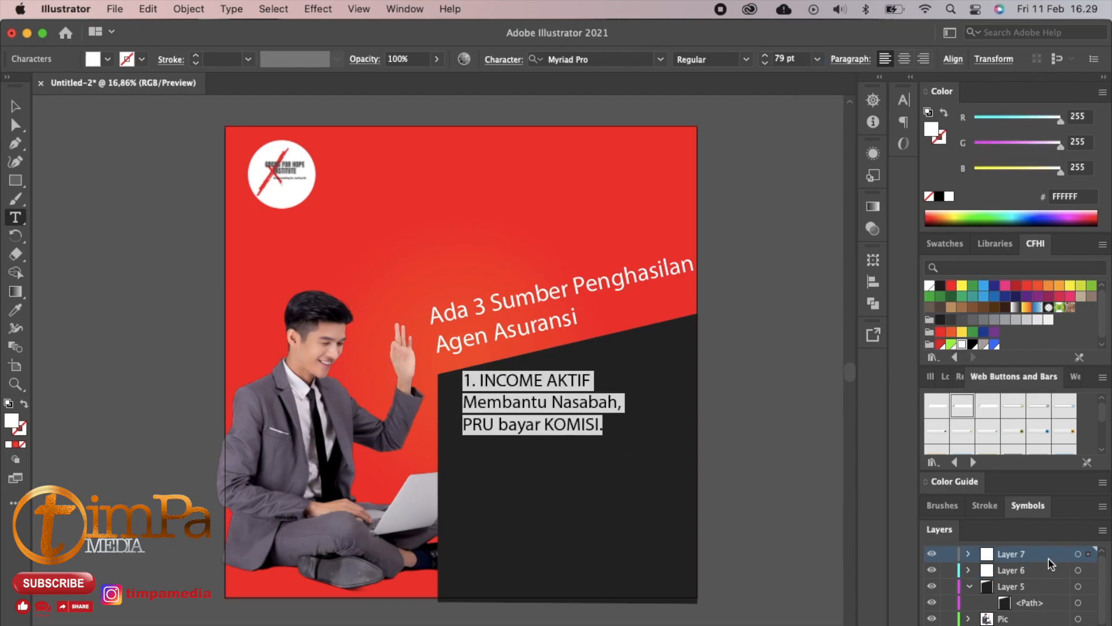
- Rename the income text's layer as "Text" and add an empty sublayer above the text object inside it
left_click(15, 108)
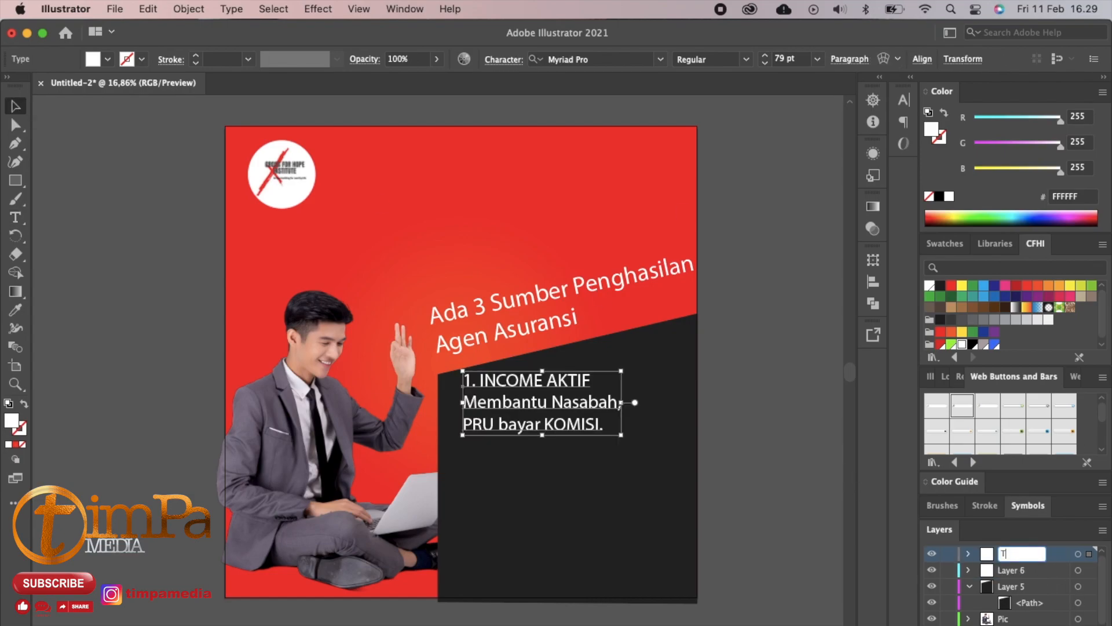
left_click(969, 555)
left_click(1031, 572)
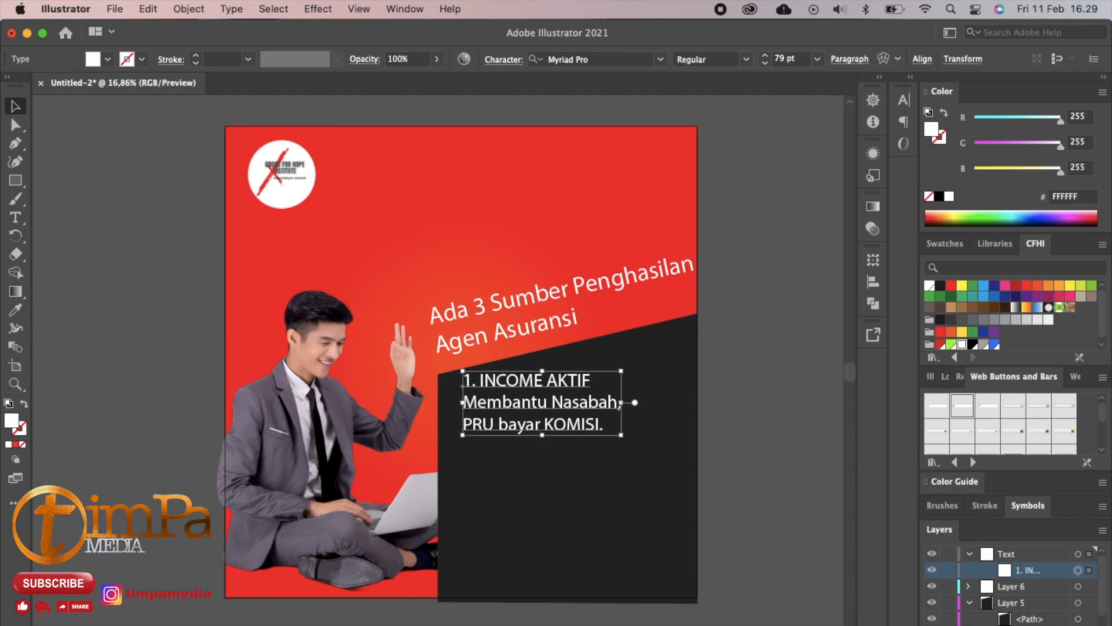
key("super+l")
left_click_drag(1035, 557, 1040, 572)
left_click(1041, 572)
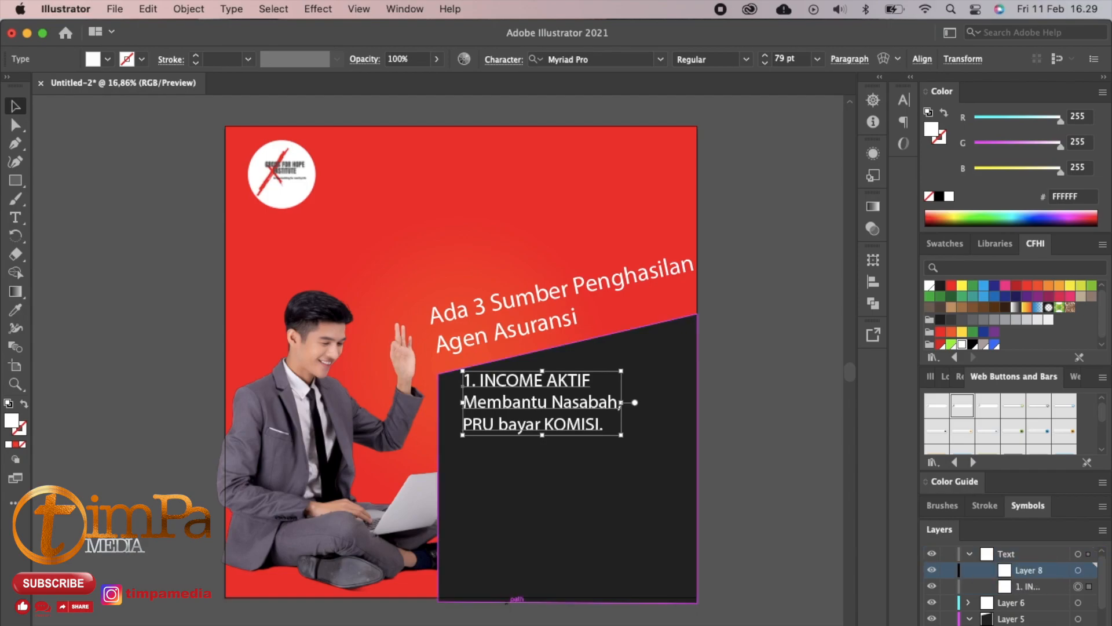
- Lock Layer 5, which holds the dark shape, and collapse its contents
left_click(583, 502)
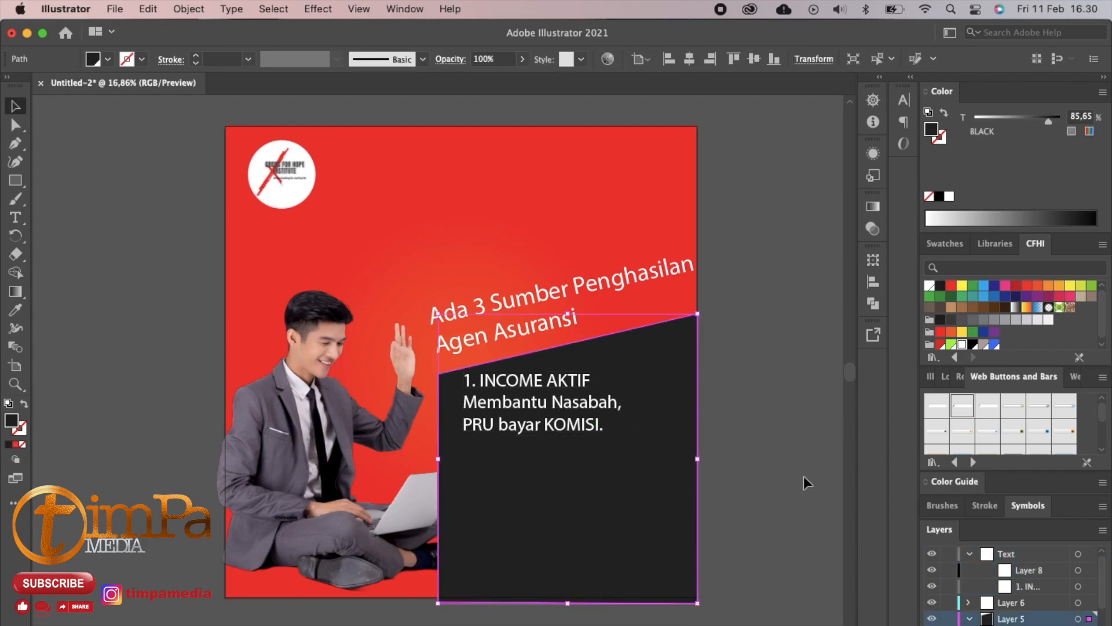
left_click(947, 618)
scroll(956, 603, "down", 2)
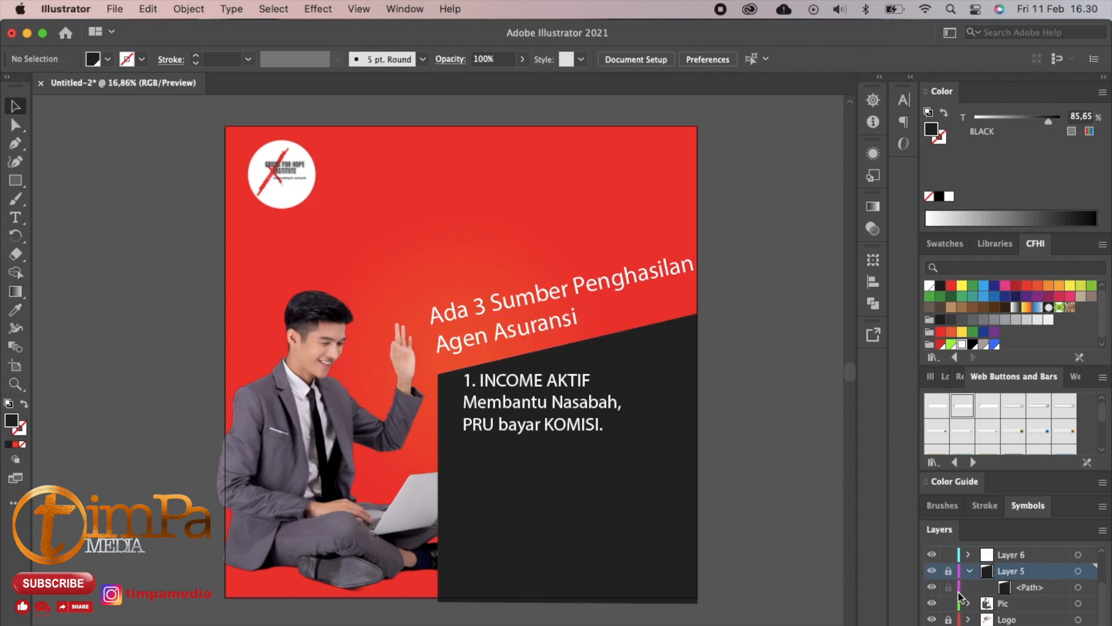
left_click(969, 571)
scroll(1005, 608, "up", 2)
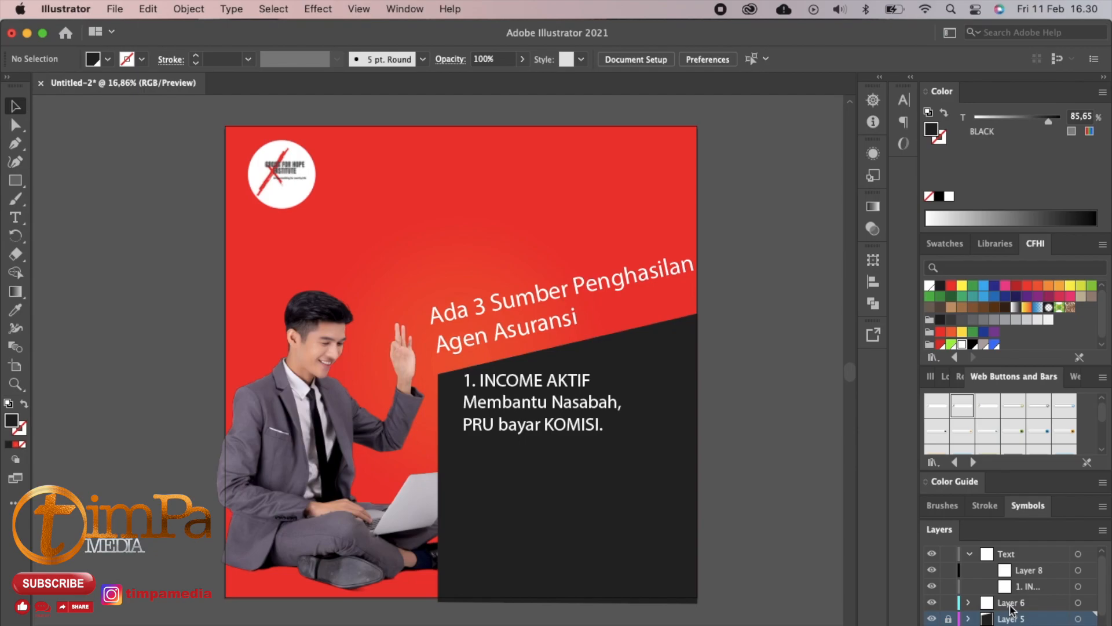
- Rename Layer 6 as "Title" and lock it
double_click(1009, 603)
type("Title")
left_click(948, 603)
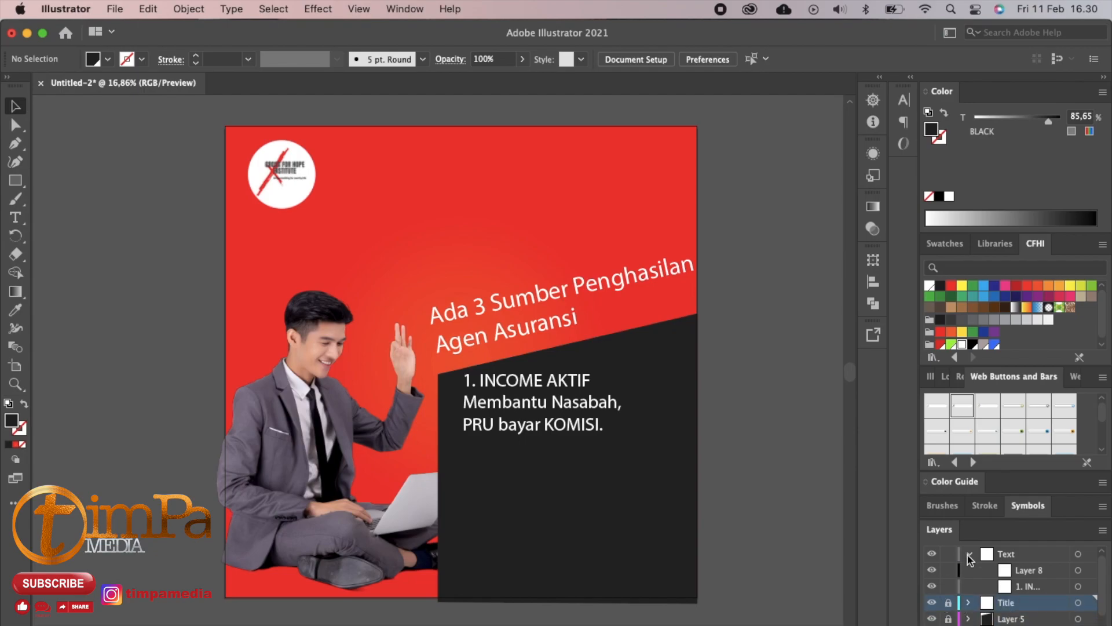
- Append "2. income pasif", "Membantu Agent, PRU bayar OVER RIDING.", "3. income royalty" and "Membantu Leader, PRU bayar ROYALTY BONUS." to the income text
left_click(1025, 571)
left_click(1022, 588)
double_click(578, 403)
left_click(615, 429)
left_click(614, 433)
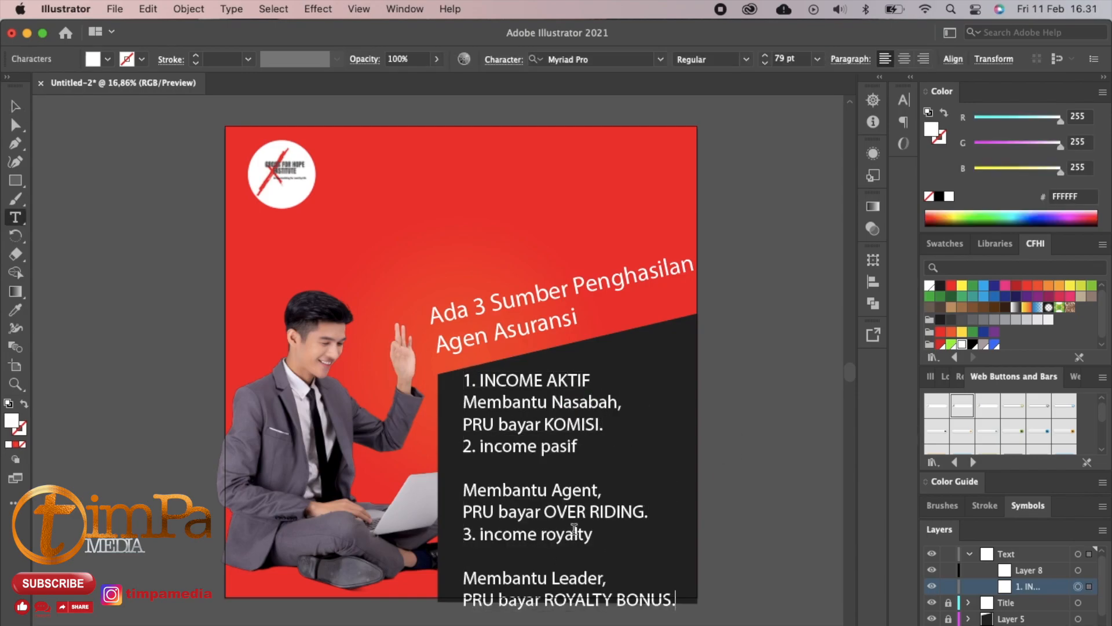
key("super+a")
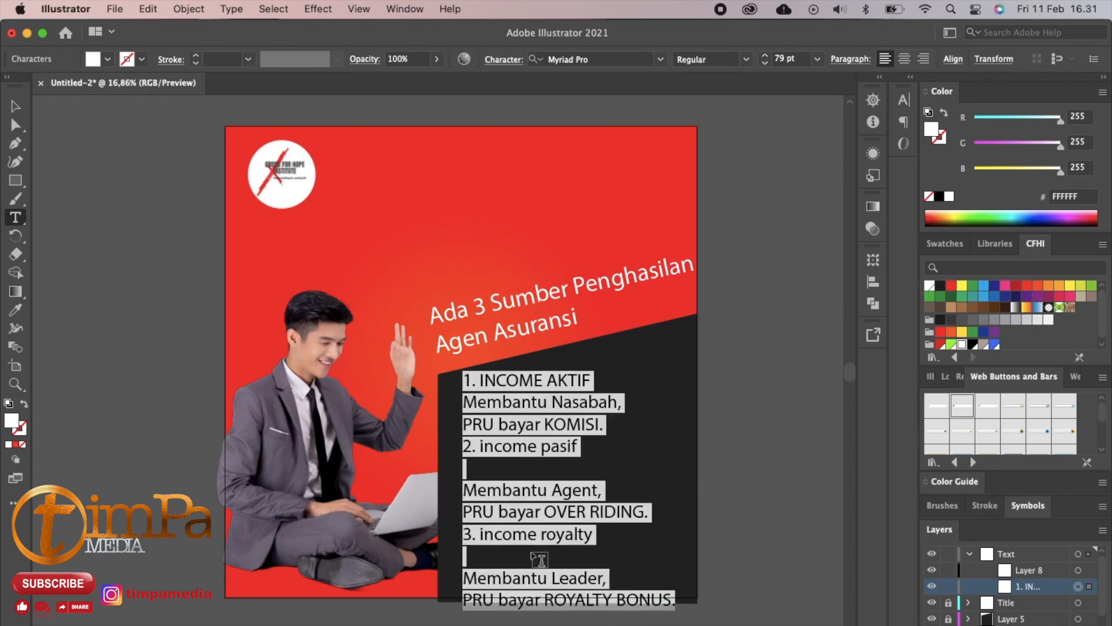
left_click(501, 559)
left_click(496, 557)
left_click(488, 562)
left_click(547, 551)
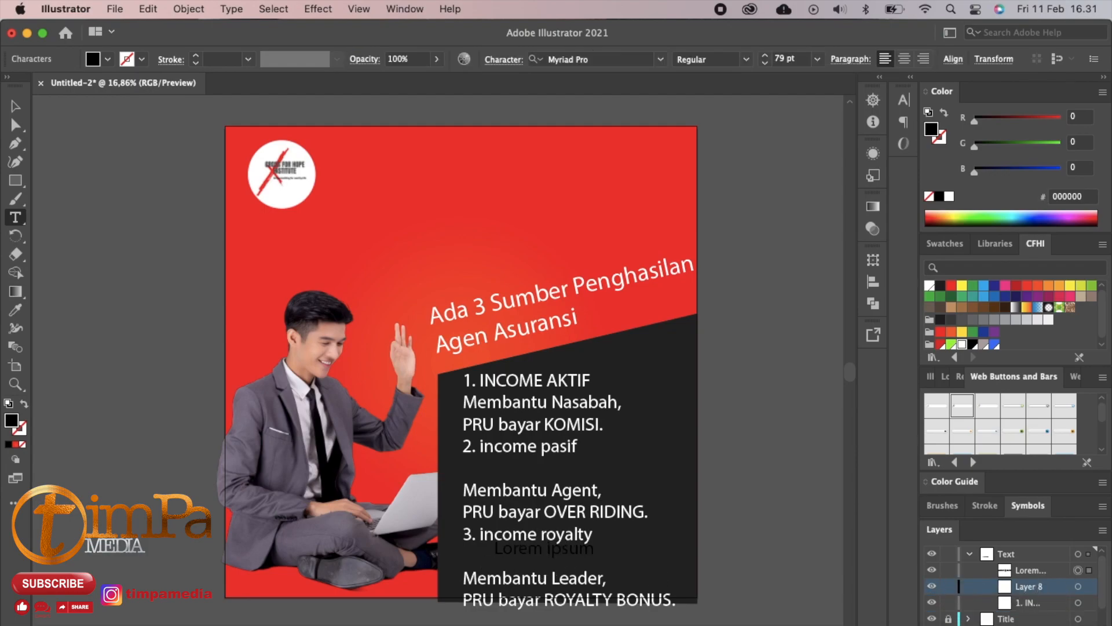
- Delete the stray placeholder text and the empty sublayer from the Text layer
left_click(1092, 625)
left_click(1029, 572)
key("Delete")
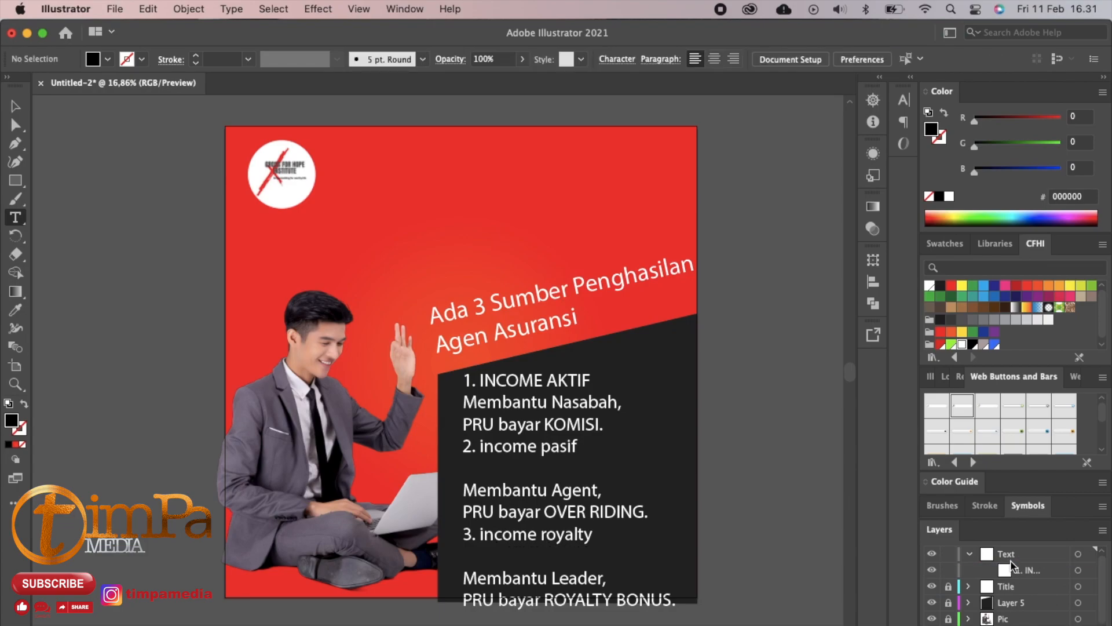
- Move the income text object slightly upward within the dark shape
left_click(1078, 570)
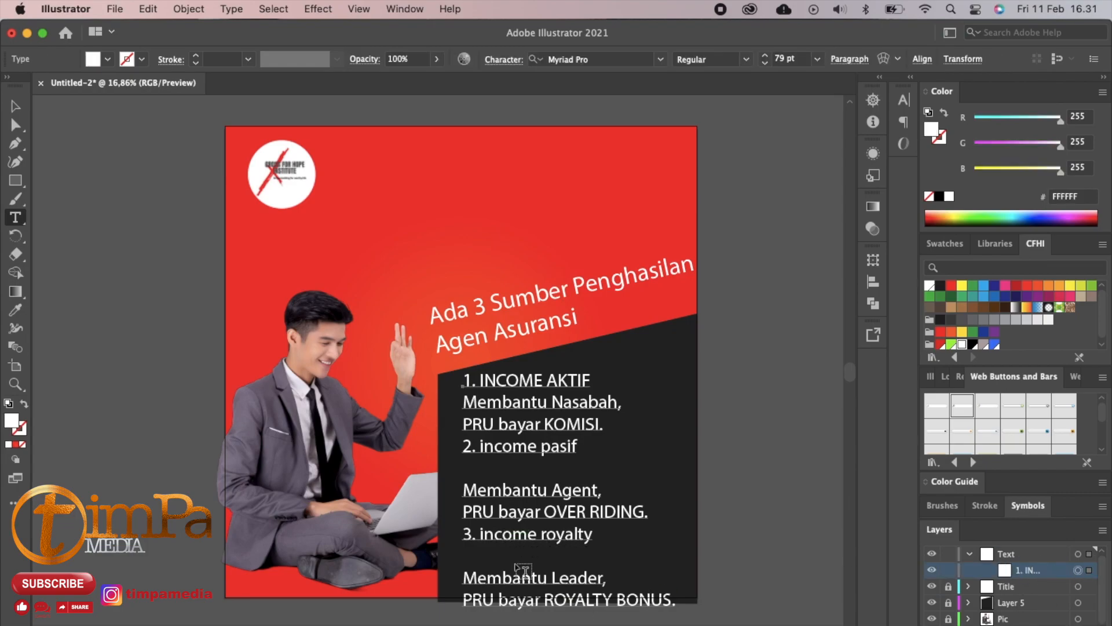
left_click(17, 106)
left_click(487, 548)
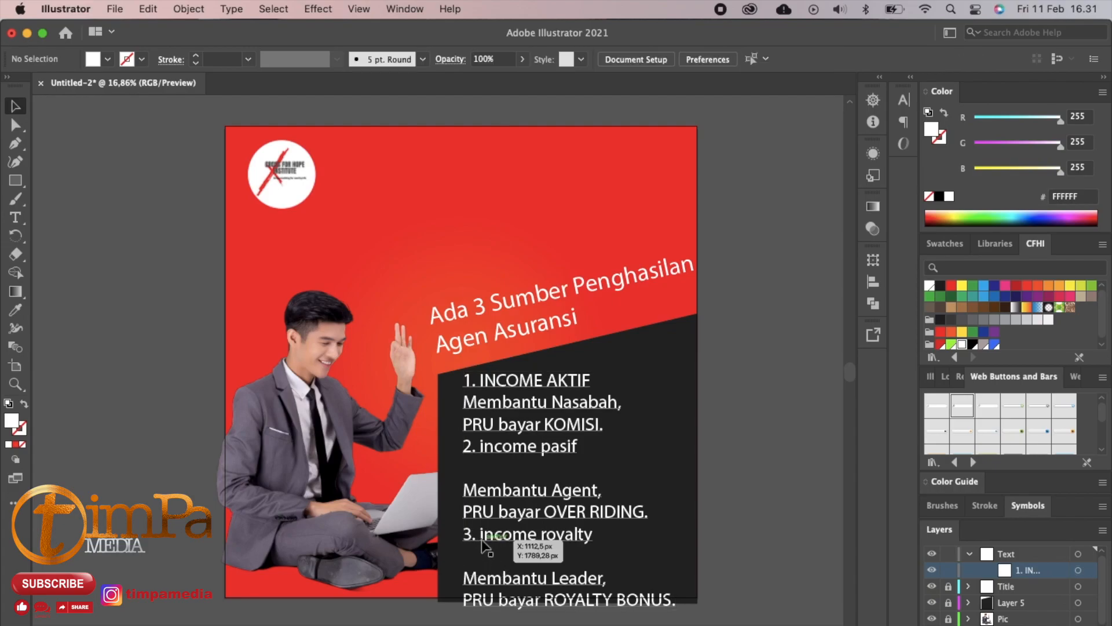
left_click(481, 557)
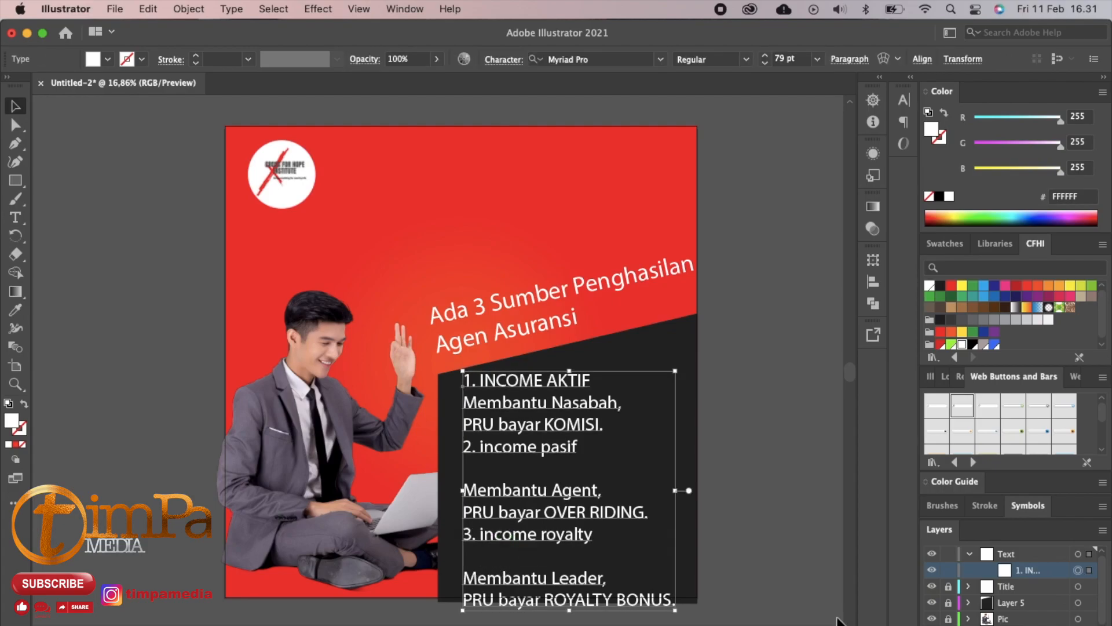
key("Up")
key("Up")
key("Up")
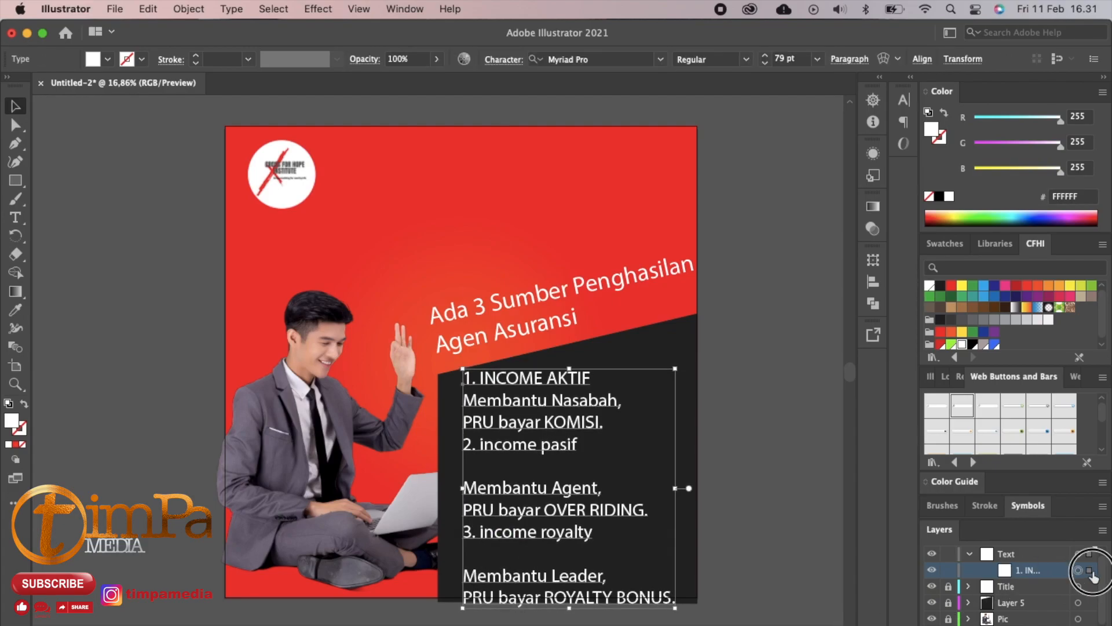
- Remove the blank lines below "2. income pasif" and "3. income royalty" in the income text
key("t")
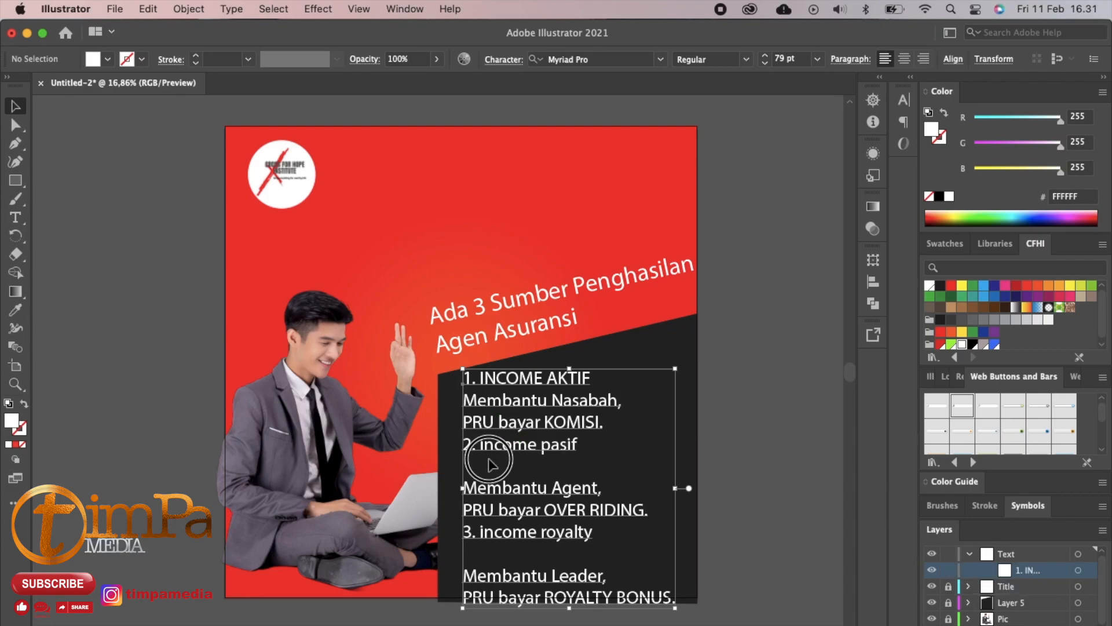
left_click(493, 447)
key("BackSpace")
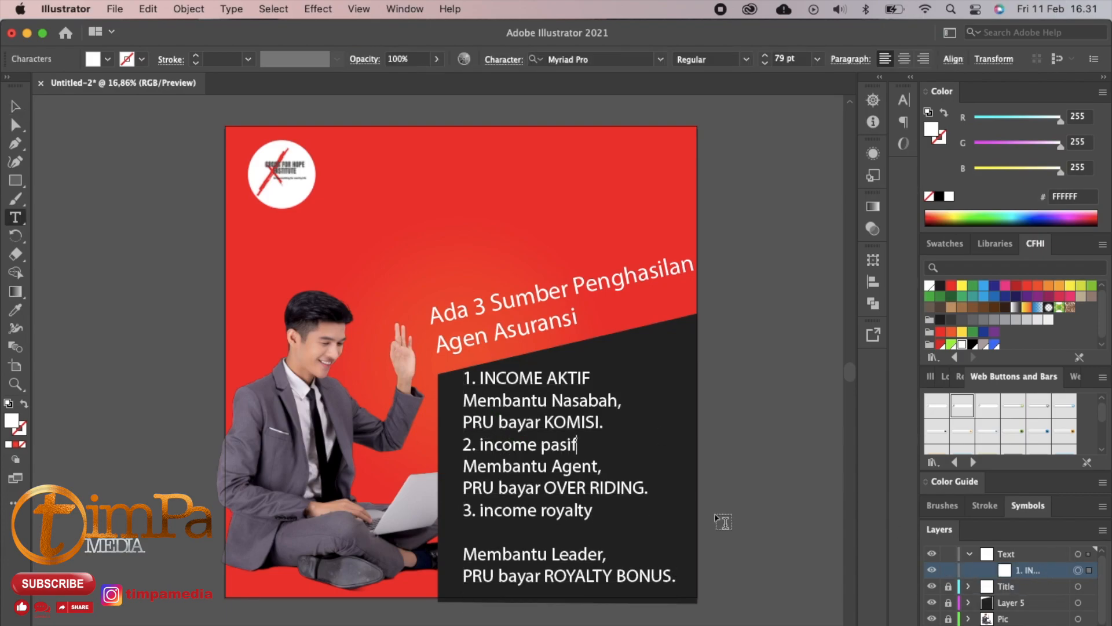
key("Escape")
left_click(594, 510)
key("BackSpace")
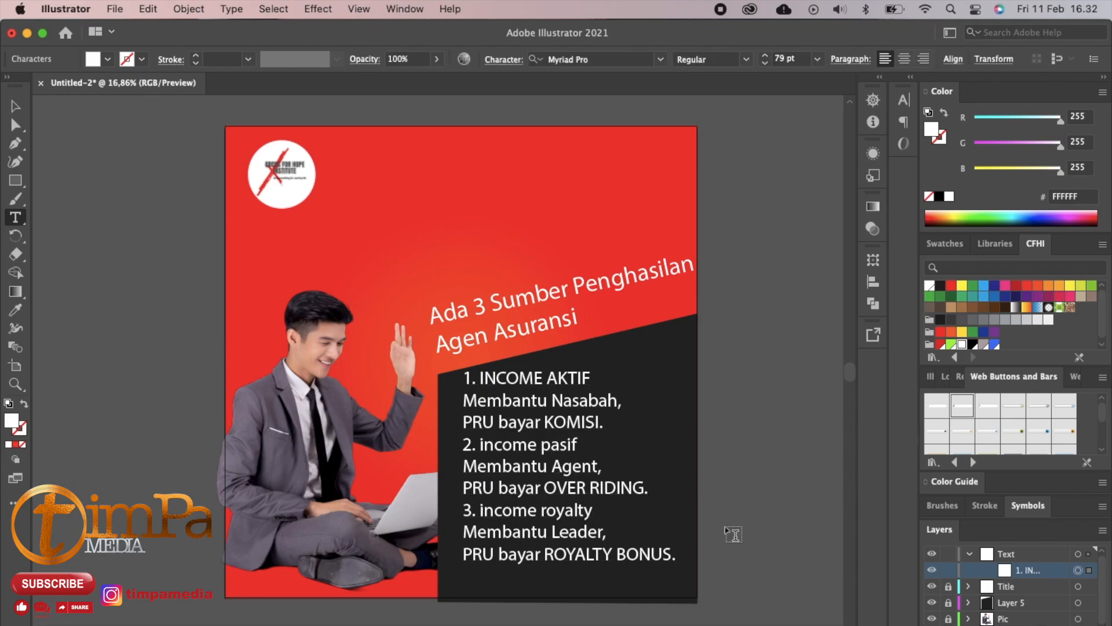
- Capitalize the first letter of "Income" in the second and third items, keeping the lines directly below one another
left_click(486, 510)
key("BackSpace")
type("I")
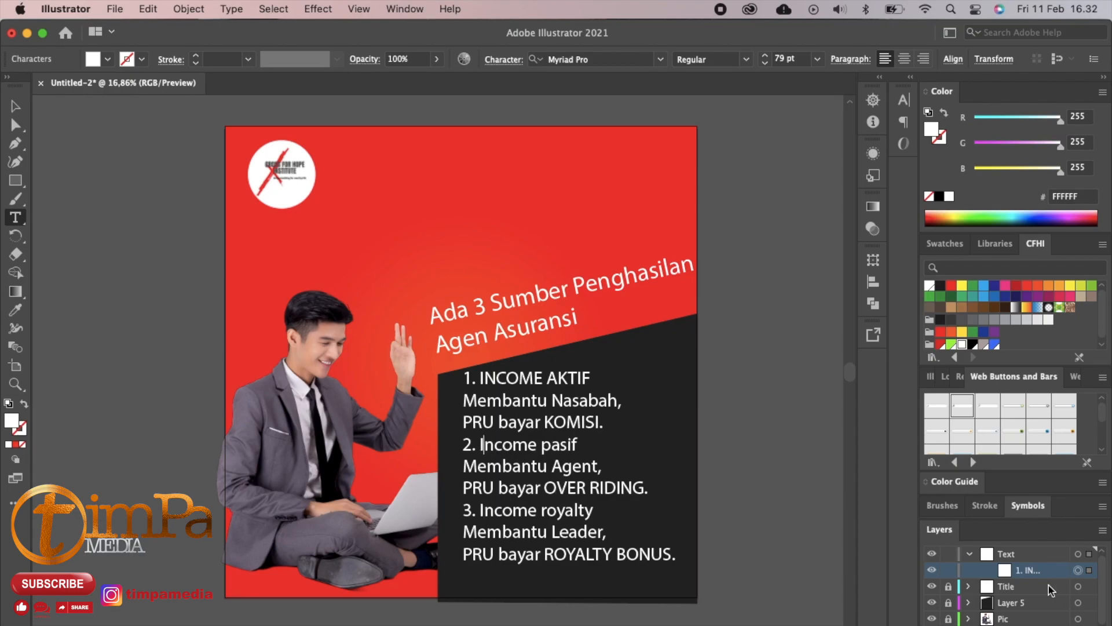
left_click(612, 445)
key("Return")
key("BackSpace")
- Set the font size of the whole income text to 76 pt
key("super+a")
left_click(791, 59)
key("Down")
key("Down")
key("Down")
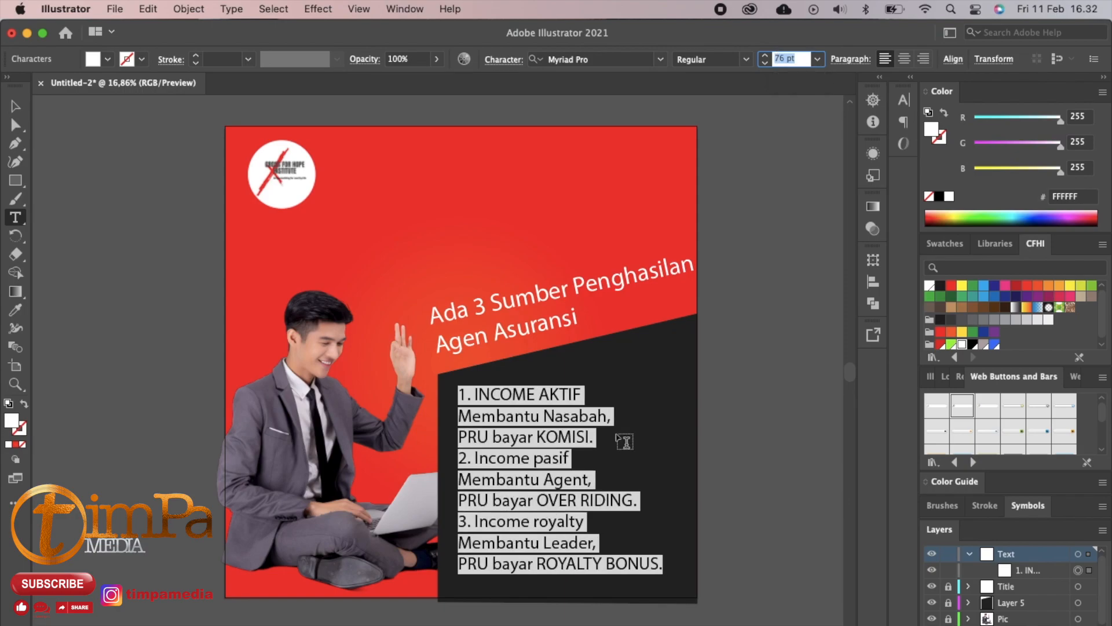
- Insert a blank line after "PRU bayar KOMISI." and after "PRU bayar OVER RIDING." to separate the three income items
left_click(625, 439)
key("Return")
left_click(639, 521)
key("Return")
left_click(459, 438)
key("BackSpace")
key("Return")
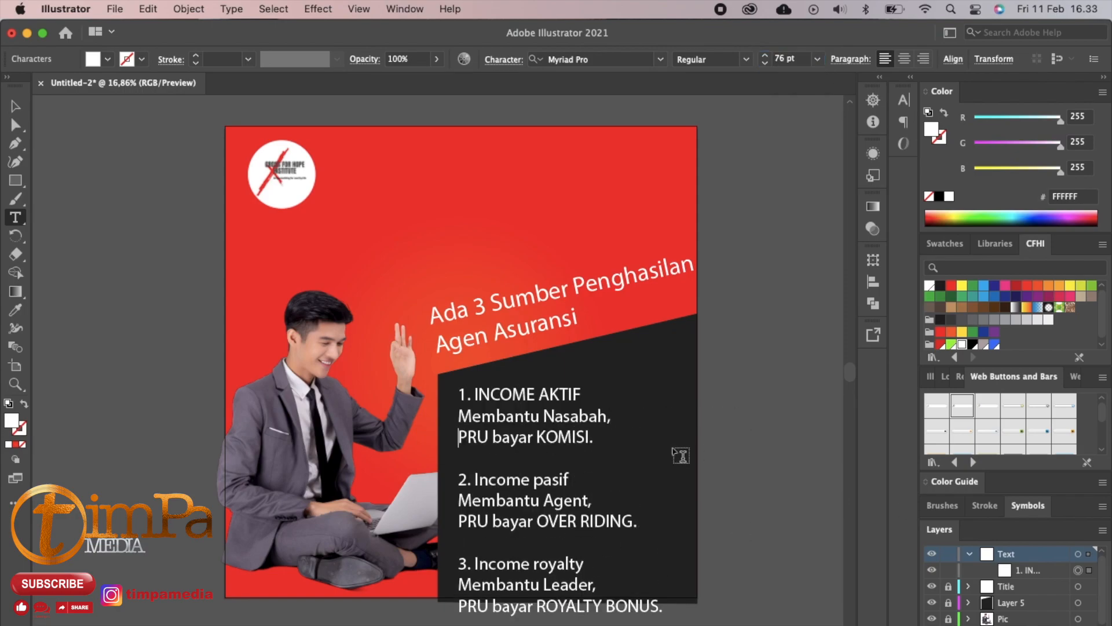
- Replace "PRU bayar" with "disebut" in the last line of all three income items
scroll(659, 511, "down", 1)
left_click_drag(533, 415, 453, 417)
type("disebut")
left_click(533, 501)
key("BackSpace")
key("BackSpace")
key("BackSpace")
key("BackSpace")
key("BackSpace")
key("BackSpace")
key("BackSpace")
key("BackSpace")
key("BackSpace")
type("disebut")
left_click(532, 581)
key("BackSpace")
key("BackSpace")
key("BackSpace")
key("BackSpace")
key("BackSpace")
key("BackSpace")
key("BackSpace")
key("BackSpace")
key("BackSpace")
type("disebut")
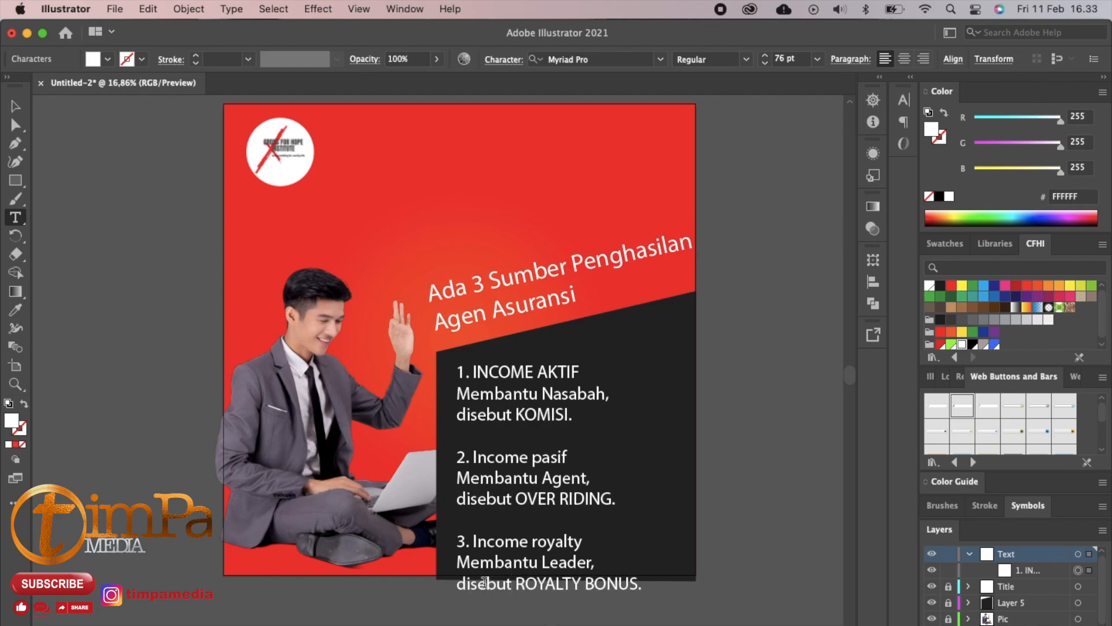
- Set the font size of the whole income text to 71 pt
left_click_drag(647, 587, 454, 371)
left_click(785, 58)
key("Up")
key("Up")
key("Up")
key("Down")
key("Down")
key("Down")
key("Down")
key("Down")
key("Down")
key("Down")
key("Down")
key("Down")
key("Down")
key("Down")
key("Down")
key("Down")
key("Up")
key("Up")
key("Up")
key("Up")
key("Up")
- Extend each "Membantu" line with "yang disebut", leaving KOMISI, OVER RIDING and ROYALTY BONUS on the lines below
left_click(461, 412)
key("BackSpace")
type("yang disebut KOMISI.")
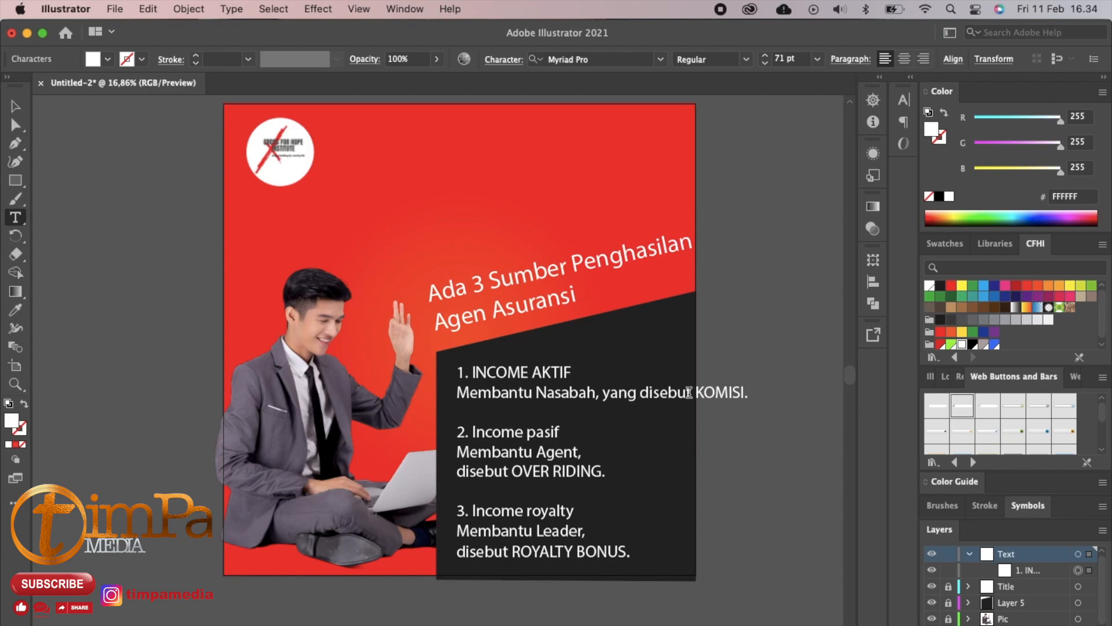
key("BackSpace")
type("yang")
left_click(682, 470)
key("Return")
left_click(458, 571)
key("BackSpace")
type("yang")
key("Return")
- Move the income text slightly up and left, then unlock the Title layer and move the headline higher
left_click(1035, 570)
left_click(16, 107)
left_click(568, 213)
left_click_drag(563, 385, 555, 373)
left_click(680, 323)
left_click(948, 586)
left_click_drag(551, 278, 530, 208)
- Unlock Layer 5 and enlarge the dark shape upward and slightly to the left
left_click(948, 602)
left_click(614, 329)
left_click_drag(566, 288, 565, 229)
left_click_drag(436, 403, 423, 399)
- Move the income text up inside the enlarged dark shape and set its font size to 79 pt
left_click_drag(549, 438, 544, 406)
double_click(544, 406)
key("super+a")
left_click(804, 60)
key("Up")
key("Up")
key("Up")
key("Up")
key("Up")
key("Up")
key("Up")
key("Up")
- Shift the income text slightly left within the dark shape and lock Layer 5
left_click(15, 107)
left_click_drag(515, 352, 502, 352)
left_click(609, 297)
left_click(949, 602)
- Color the heading "1. INCOME AKTIF" with the GREEN CFHI swatch
double_click(497, 352)
left_click_drag(558, 326, 431, 326)
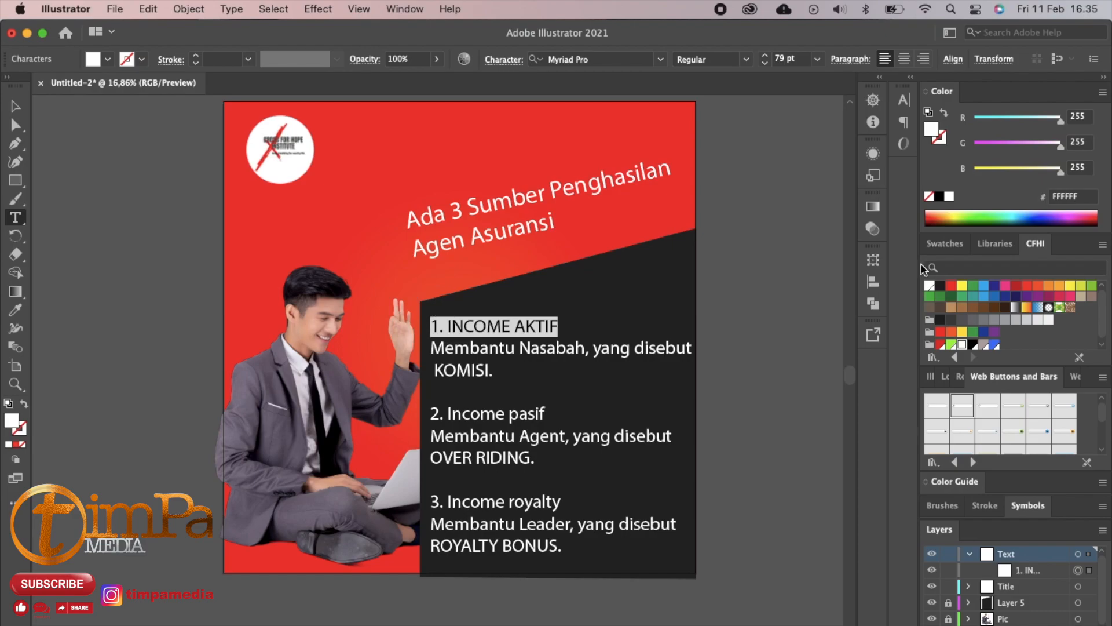
left_click(952, 345)
left_click(510, 397)
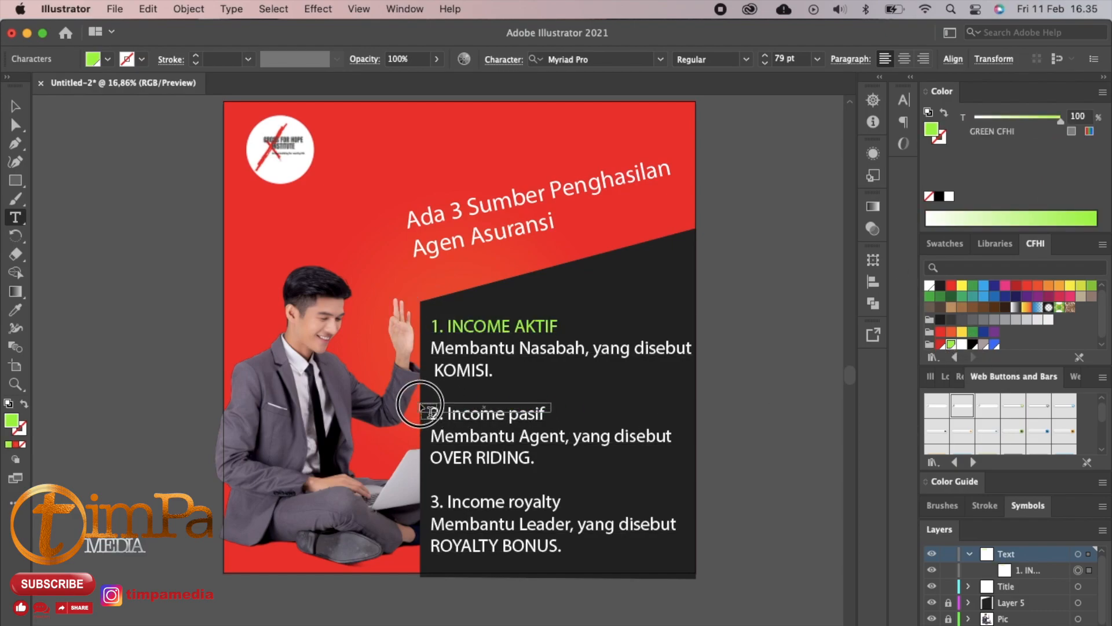
left_click(551, 398)
left_click(1051, 575)
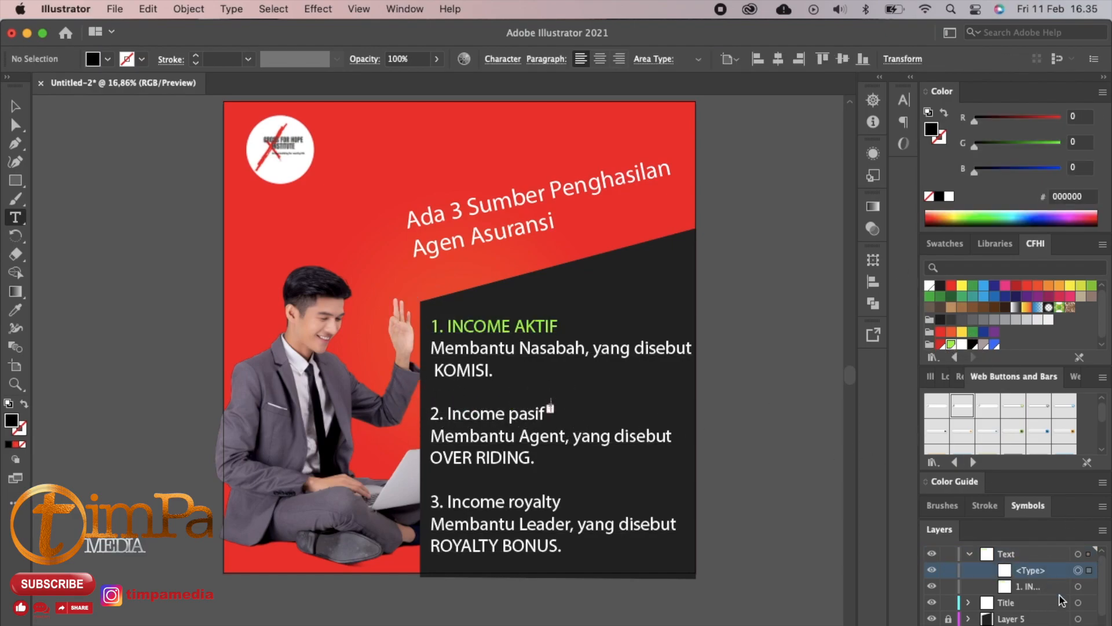
left_click(1095, 625)
left_click(1030, 566)
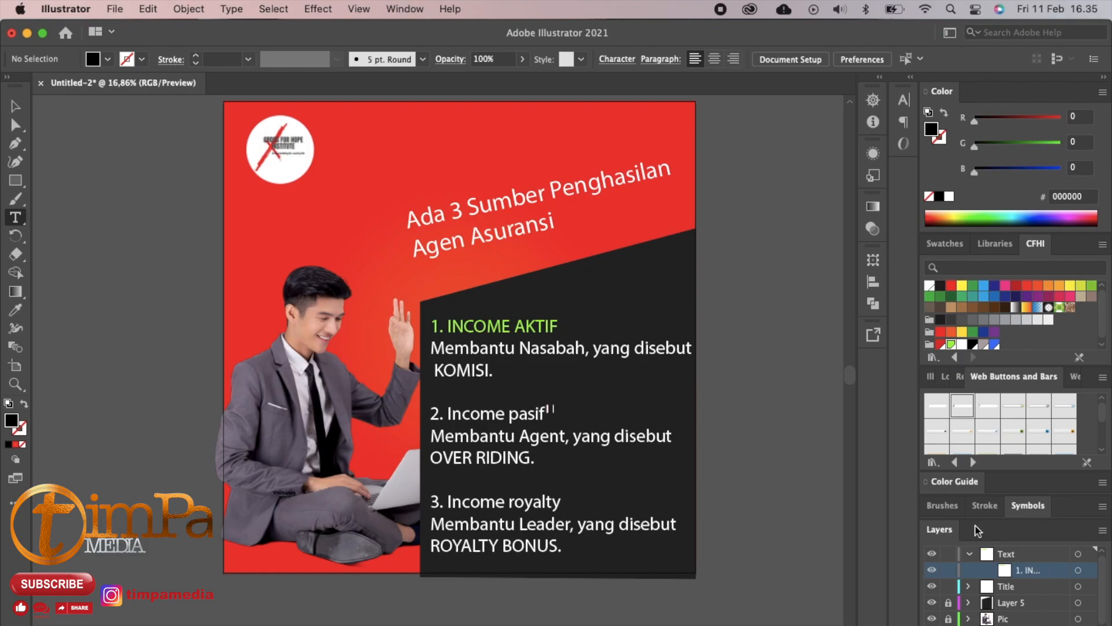
- Color the headings "2. Income pasif" and "3. Income royalty" with the GREEN CFHI swatch
left_click(526, 414)
left_click_drag(550, 416, 422, 410)
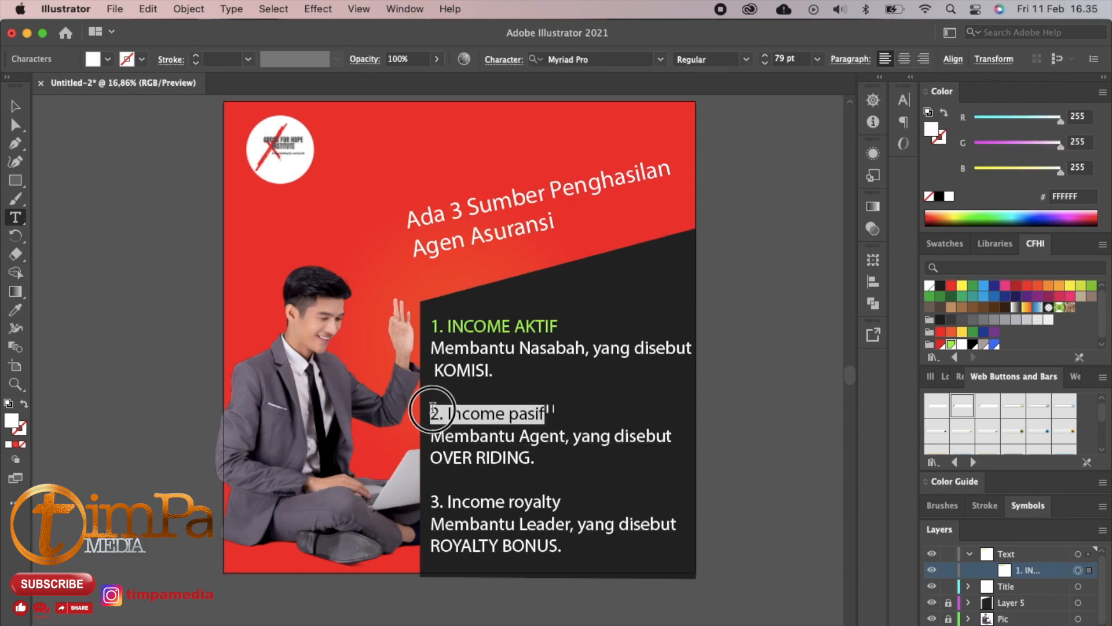
left_click(950, 344)
left_click_drag(561, 502, 411, 512)
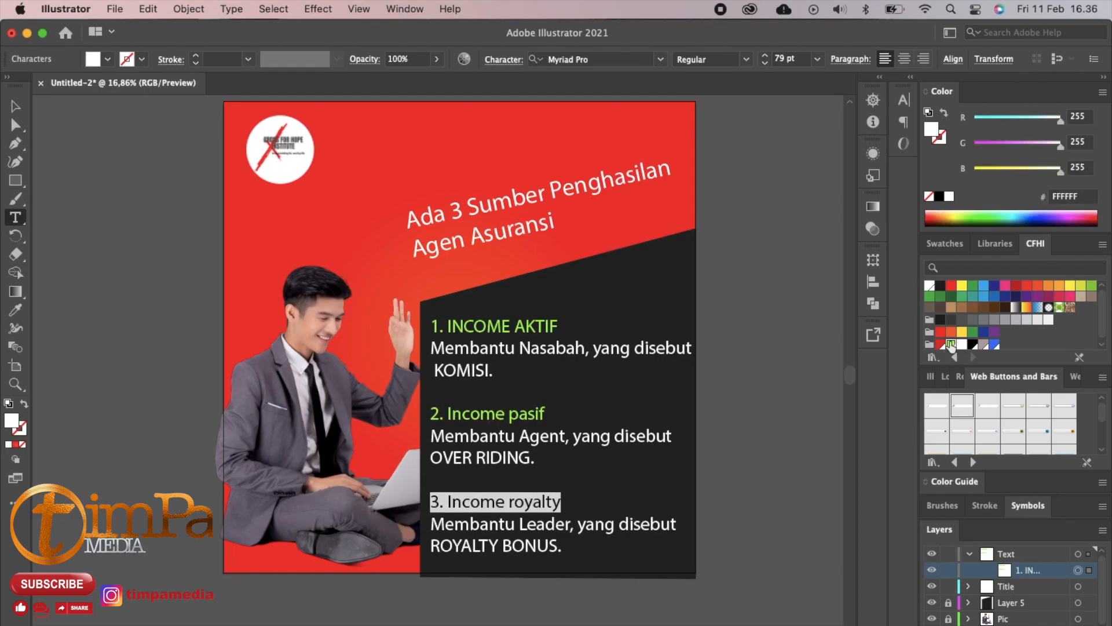
left_click(950, 344)
- Rebreak the first item as "Membantu Nasabah, yang" and "disebut KOMISI.", indenting both lines under the heading
left_click(433, 347)
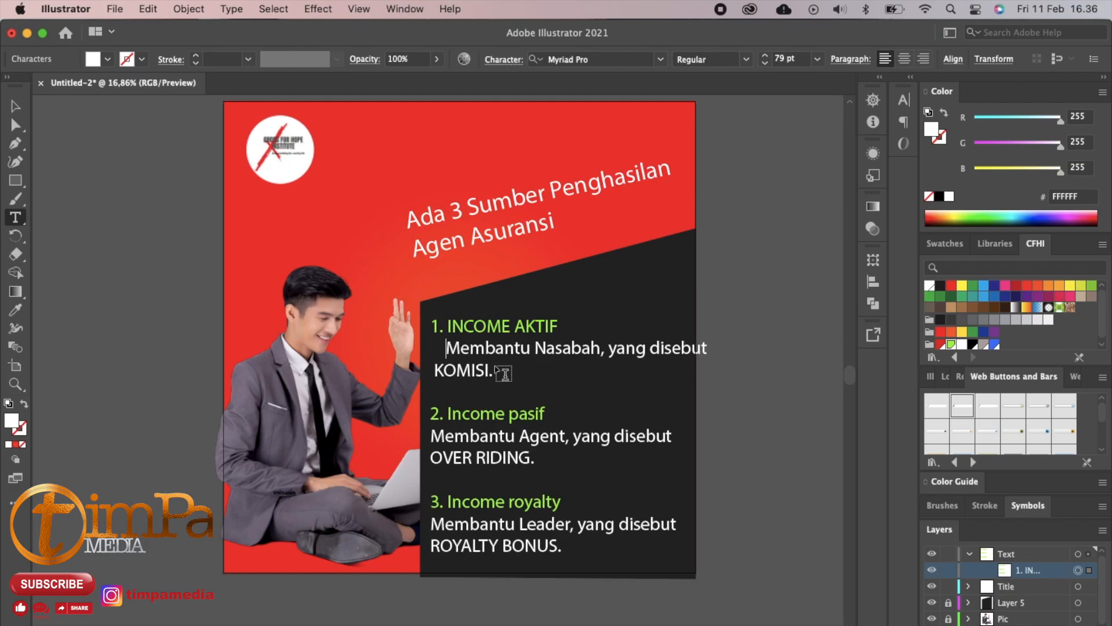
left_click(656, 351)
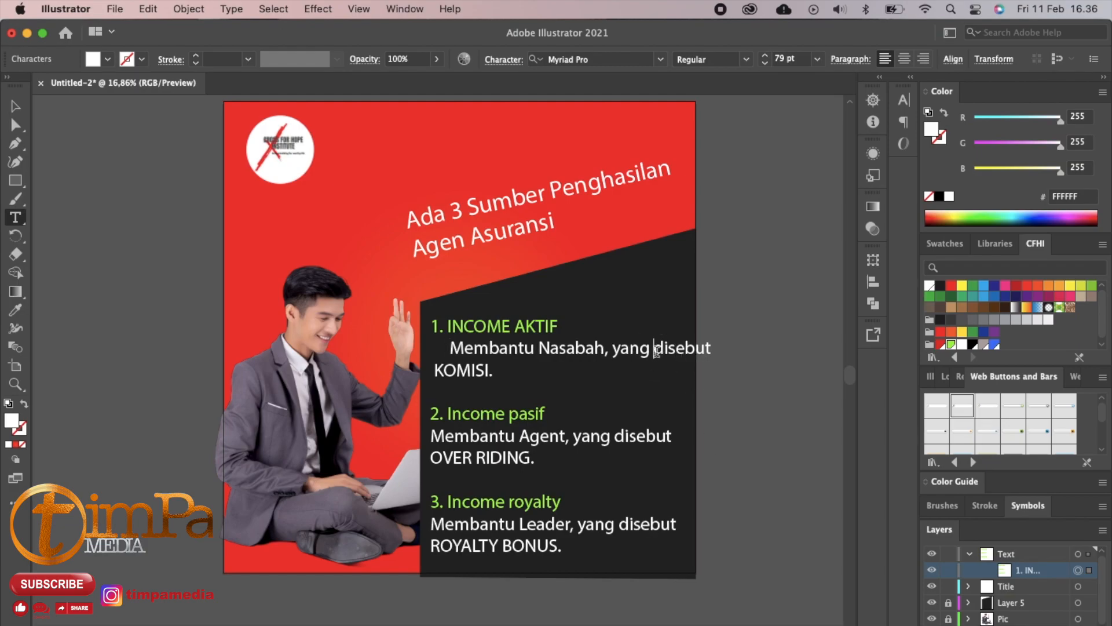
key("Return")
key("BackSpace")
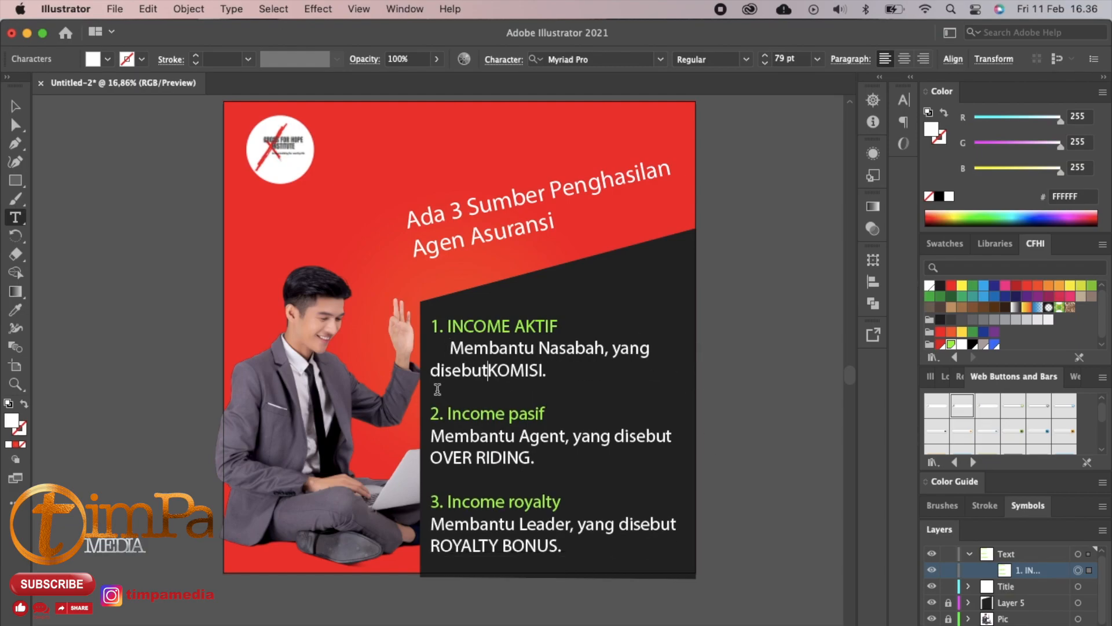
key("Escape")
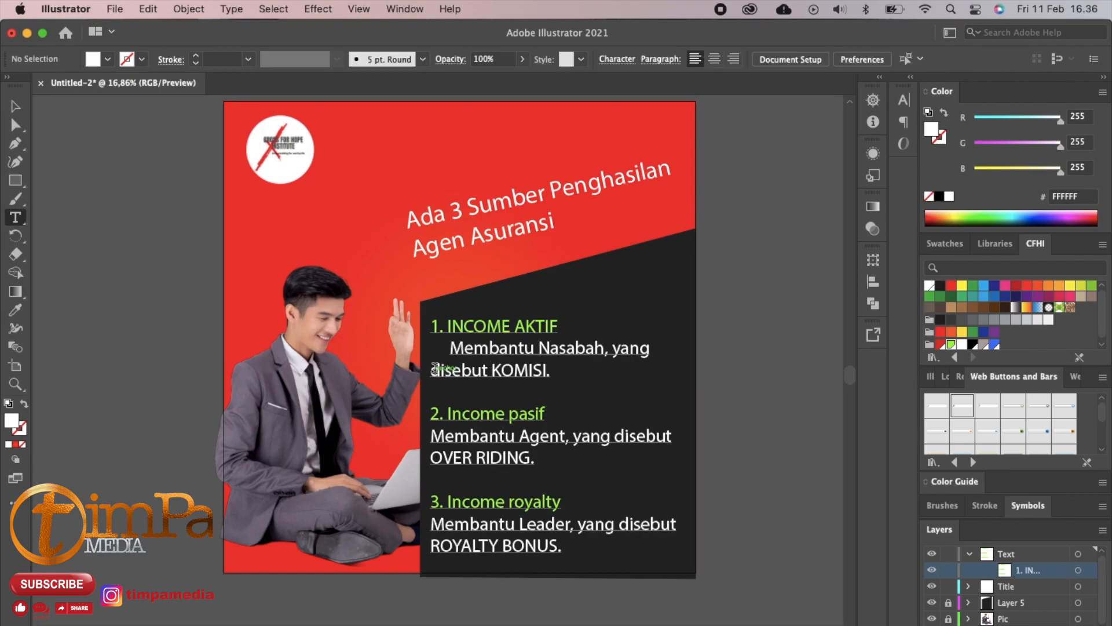
left_click(433, 371)
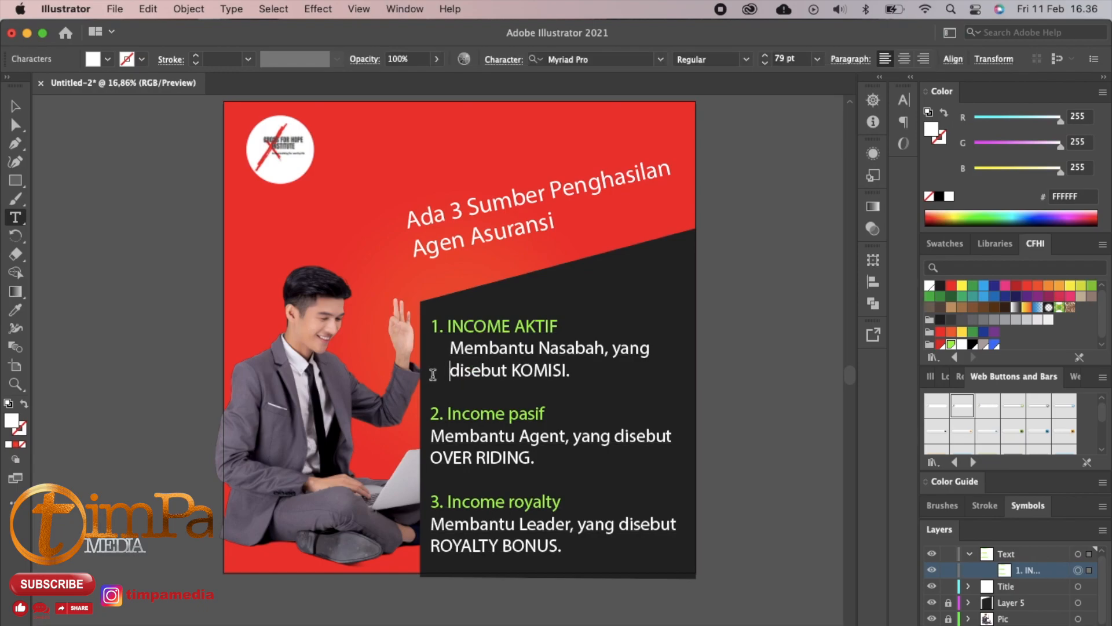
- Rebreak the second item as "Membantu Agent, yang" and "disebut OVER RIDING.", indenting both lines under the heading
left_click(438, 434)
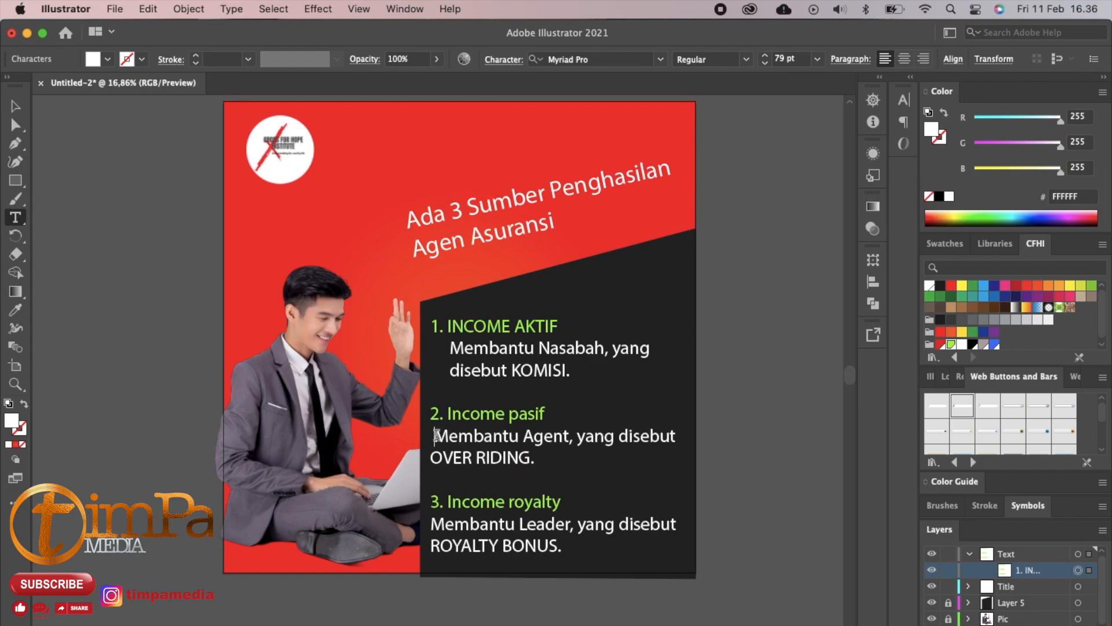
left_click(636, 440)
key("Return")
left_click(431, 480)
key("BackSpace")
- Rebreak the third item as "Membantu Leader, yang" and "disebut ROYALTY BONUS.", indenting both lines under the heading
left_click(431, 524)
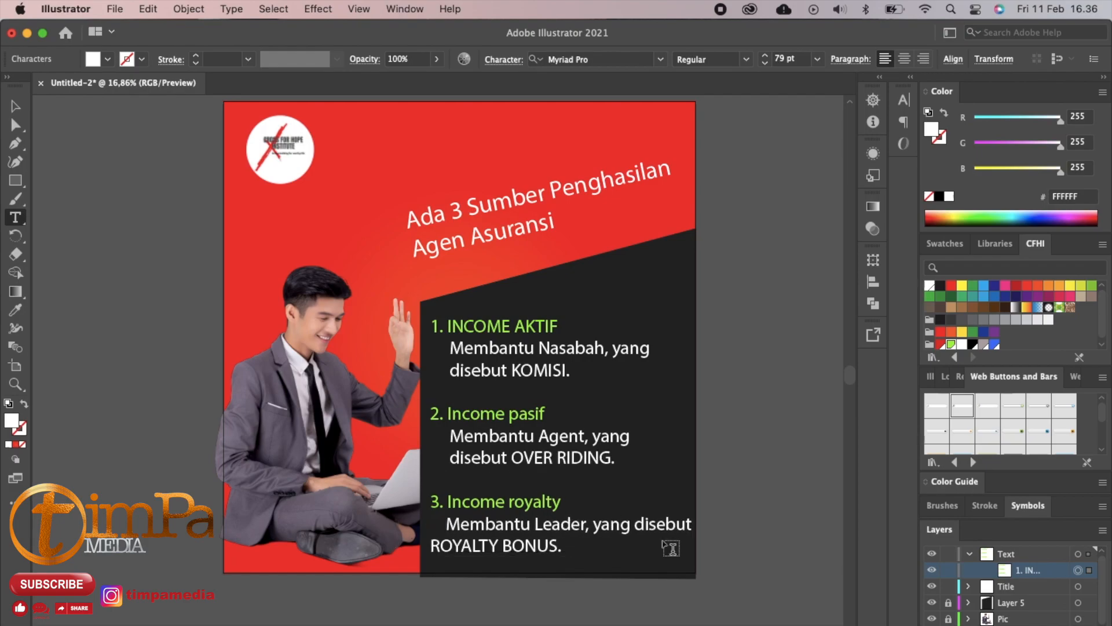
left_click(638, 524)
key("Return")
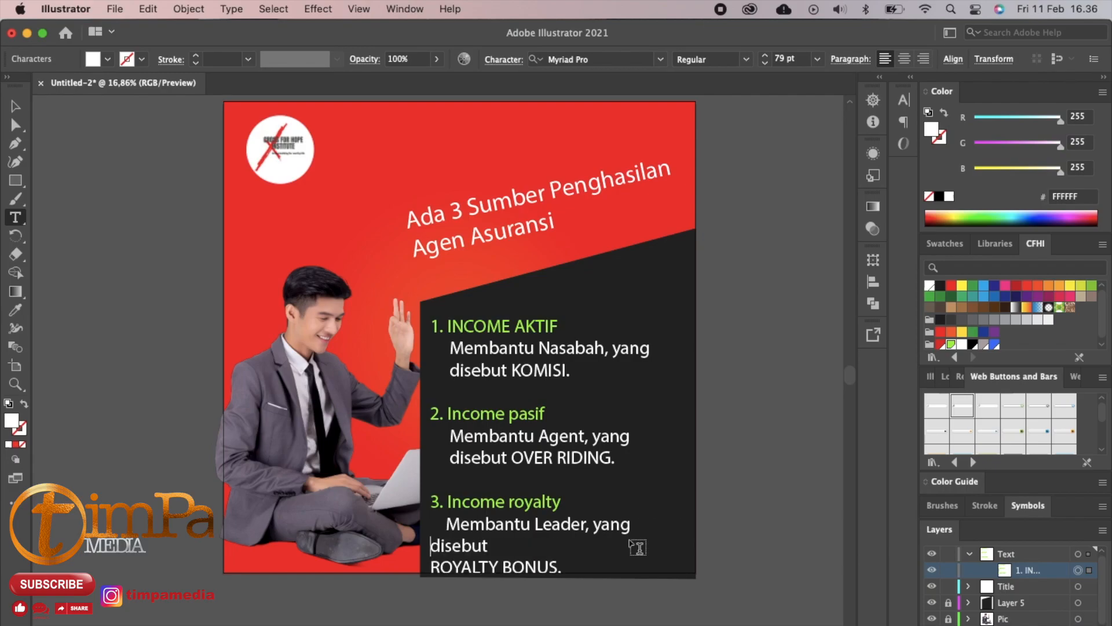
left_click(431, 568)
key("BackSpace")
- Move the headline closer to the dark shape and rotate it parallel to the shape's slanted upper edge
left_click(1036, 591)
scroll(748, 578, "up", 3)
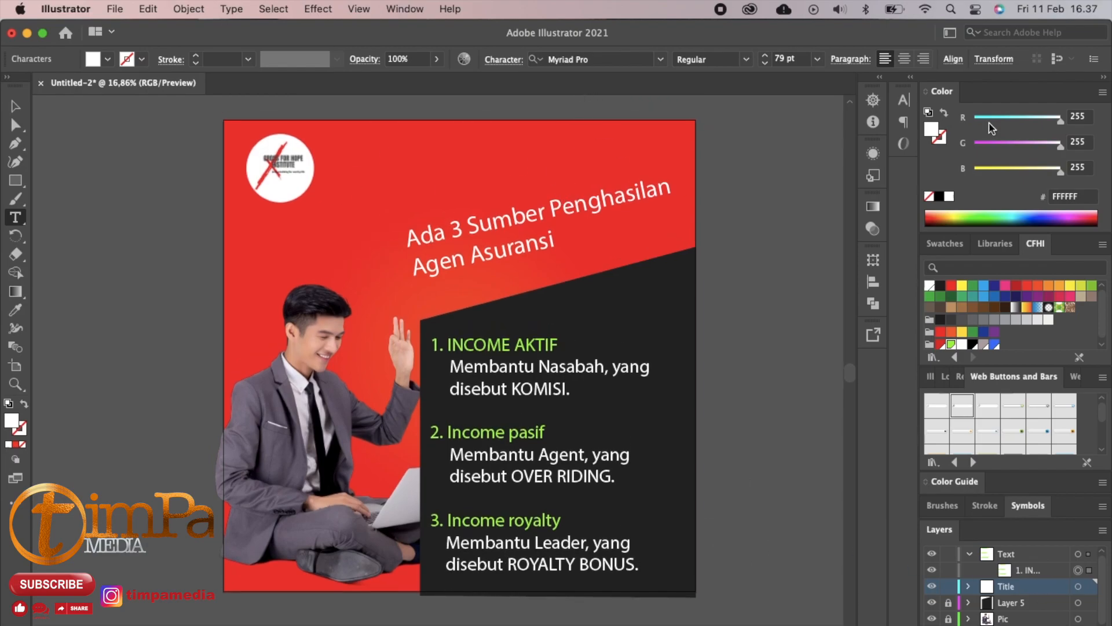
left_click(970, 554)
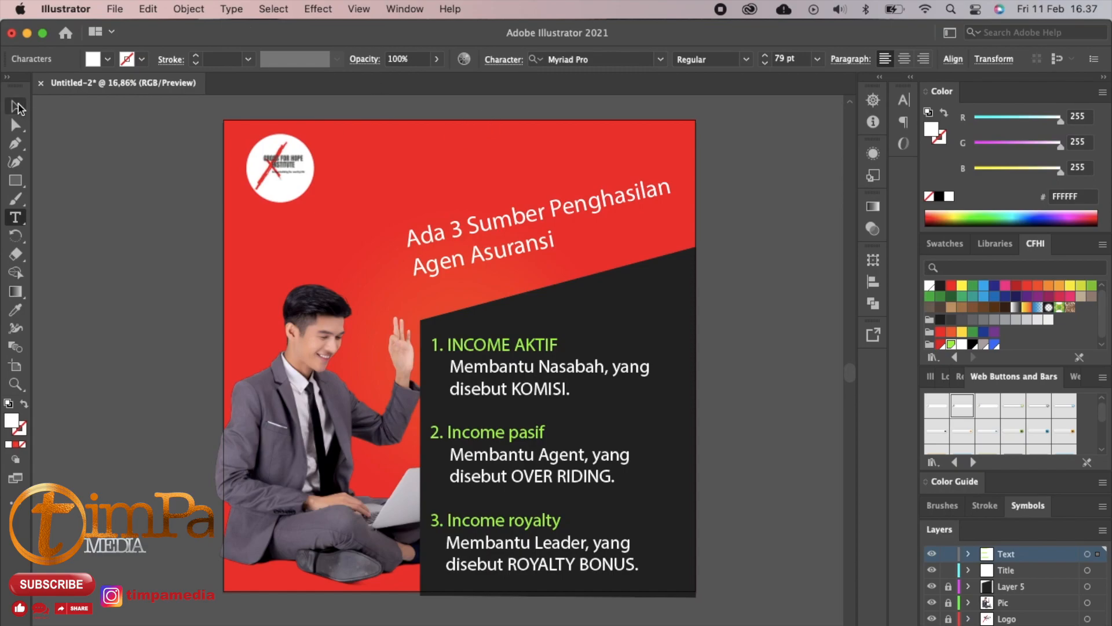
left_click(15, 106)
left_click(489, 158)
left_click(519, 224)
left_click_drag(517, 218, 526, 237)
left_click_drag(566, 311, 569, 313)
left_click(737, 321)
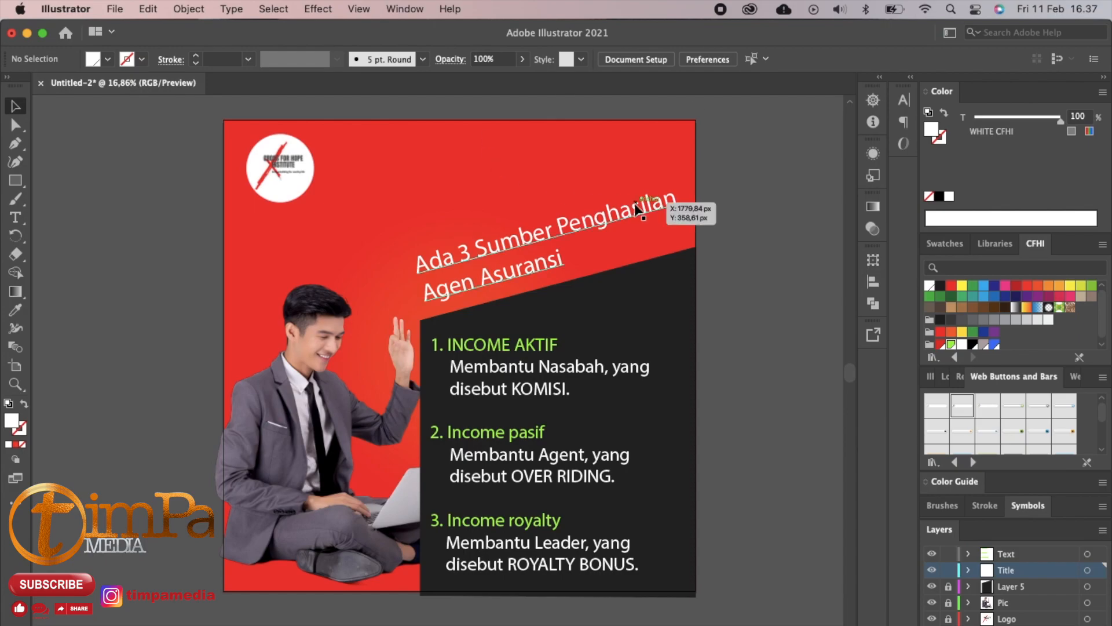
- Draw a long thin rectangle on the Title layer, fill it with GREEN CFHI and place it over the headline
left_click(15, 181)
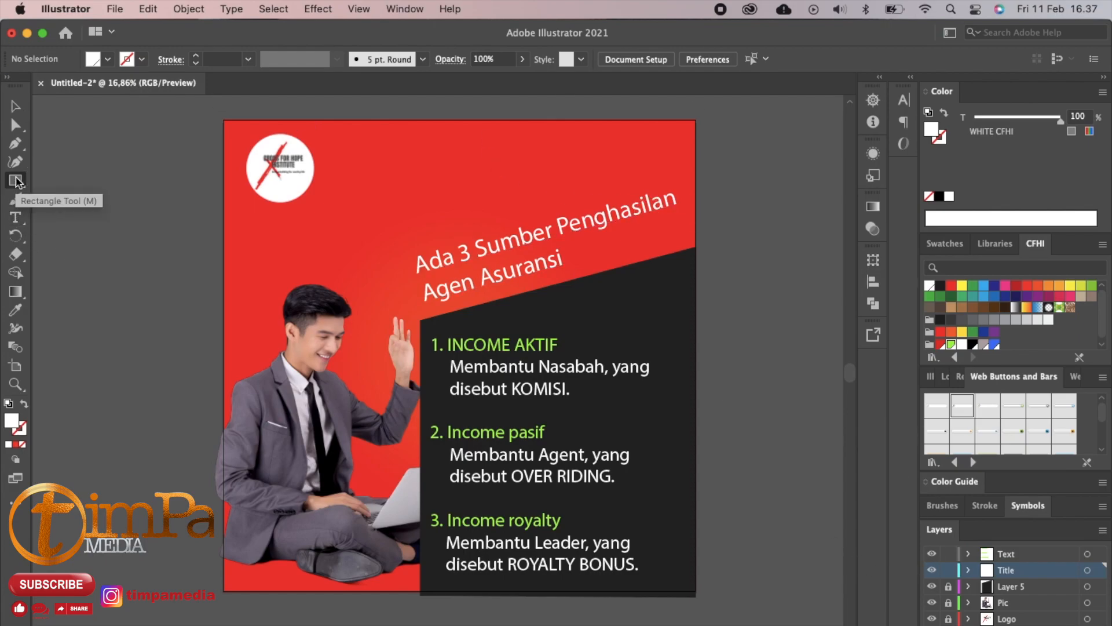
left_click_drag(342, 168, 597, 195)
left_click(951, 345)
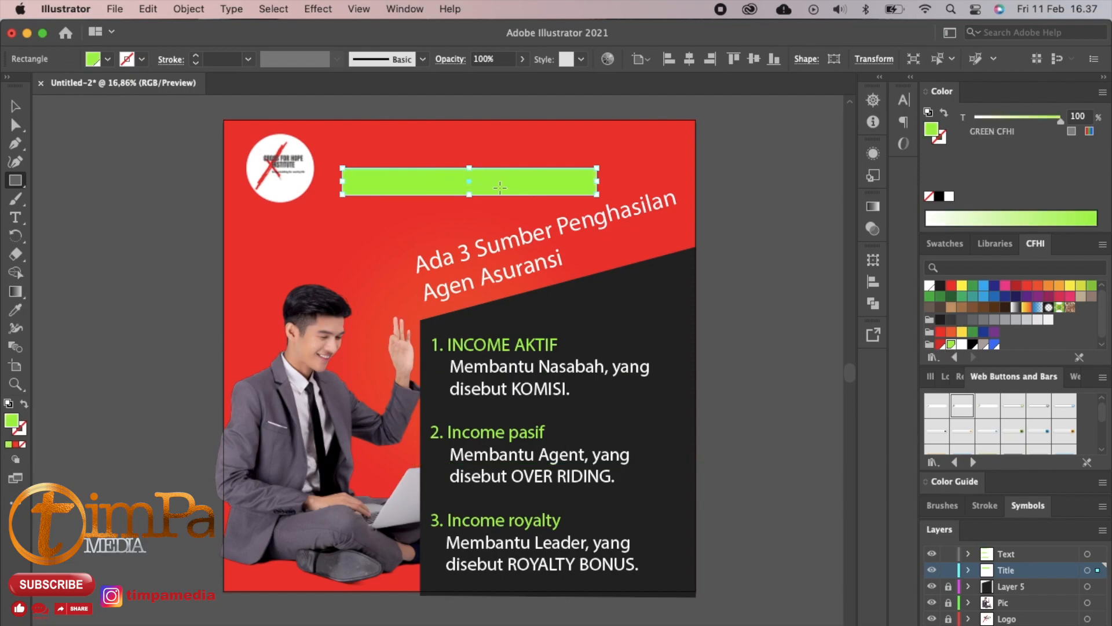
left_click(16, 106)
left_click_drag(495, 180, 554, 229)
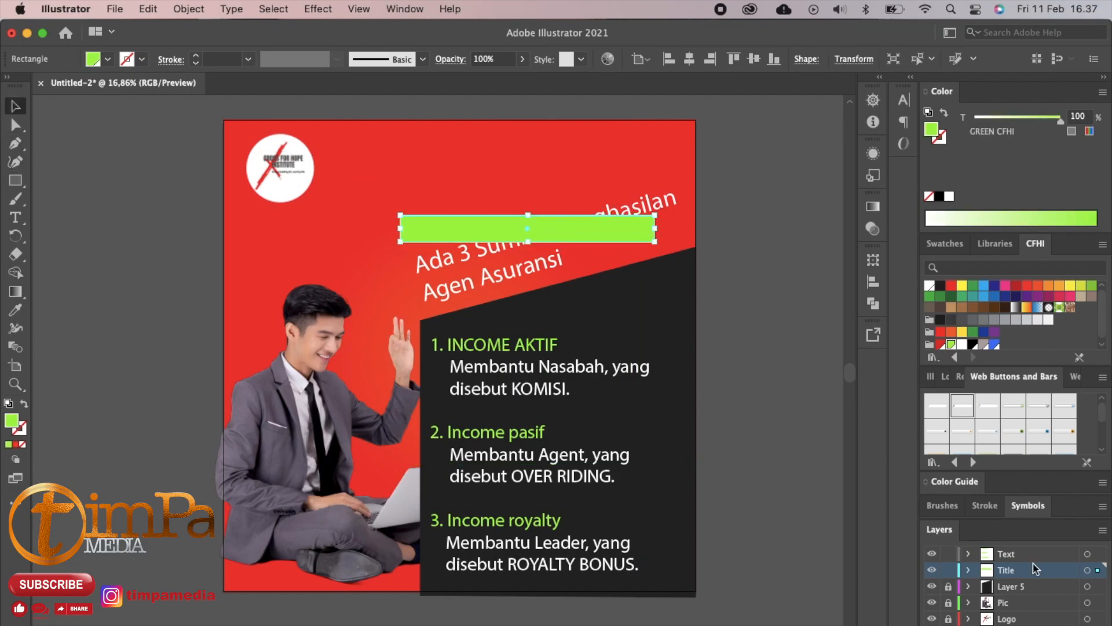
- Rename the Title layer as "shape" and move it below Layer 5
double_click(1006, 570)
type("shape")
key("Return")
left_click(1042, 572)
left_click_drag(1049, 573, 1057, 608)
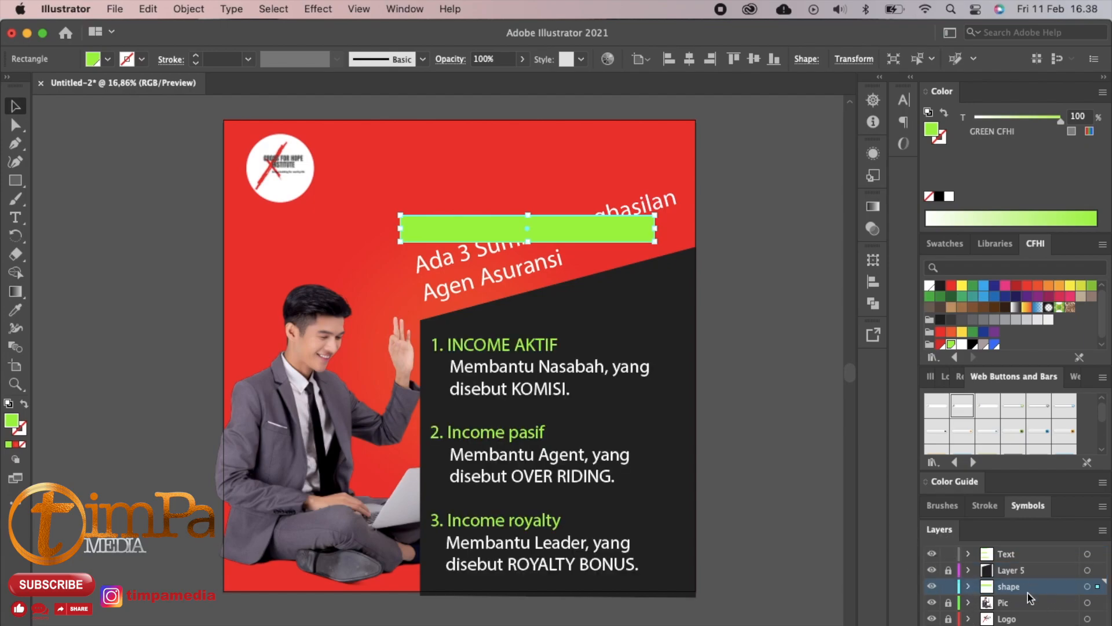
left_click(931, 571)
left_click(931, 570)
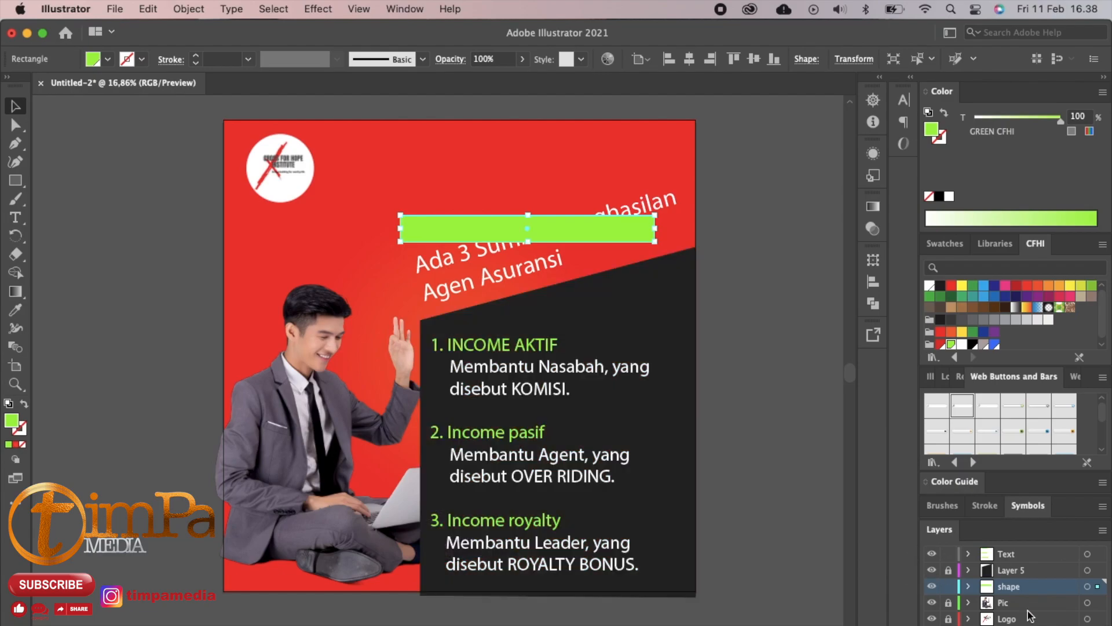
- Put the headline text on its own new layer above the shape layer and name it "title"
left_click(672, 212)
left_click(970, 587)
left_click(1041, 618)
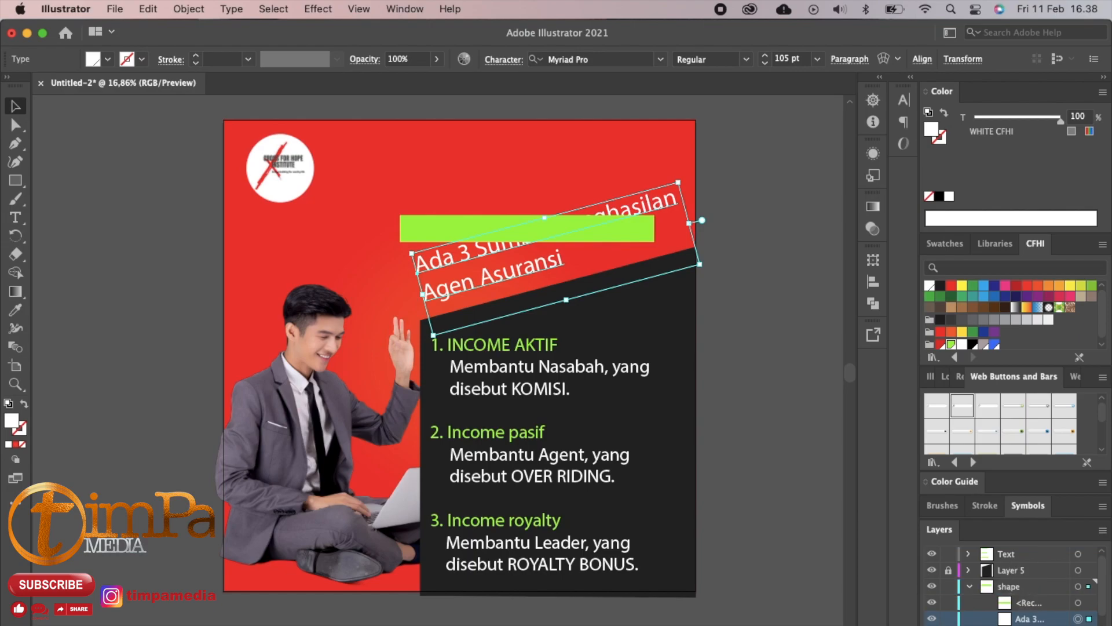
key("super+l")
left_click(1043, 620)
left_click(1050, 625)
left_click_drag(1046, 625, 1037, 587)
double_click(1023, 586)
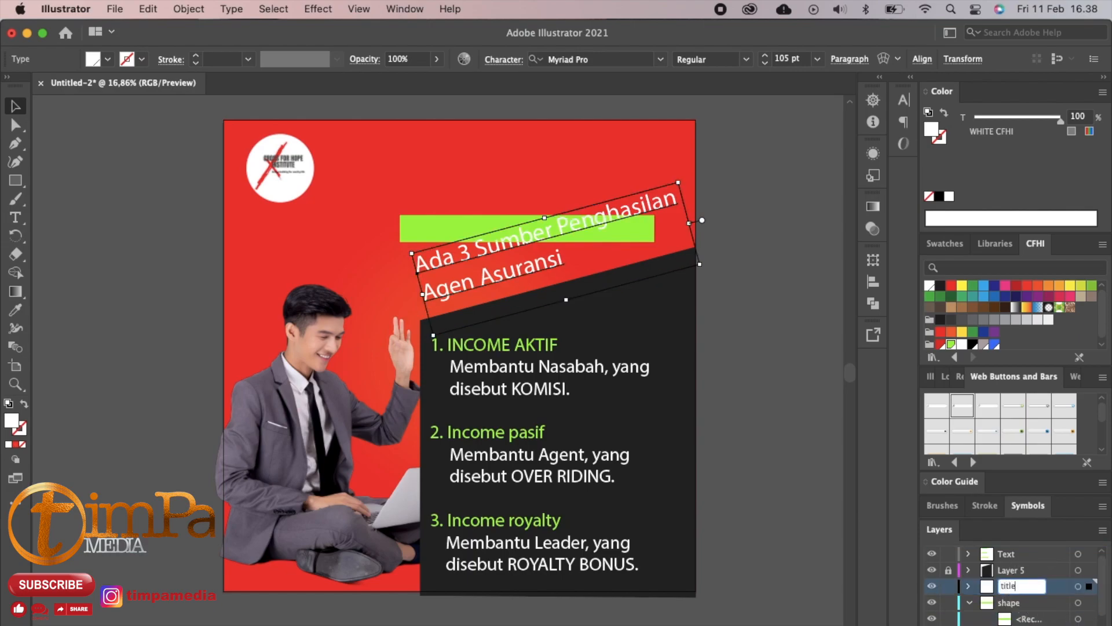
key("Return")
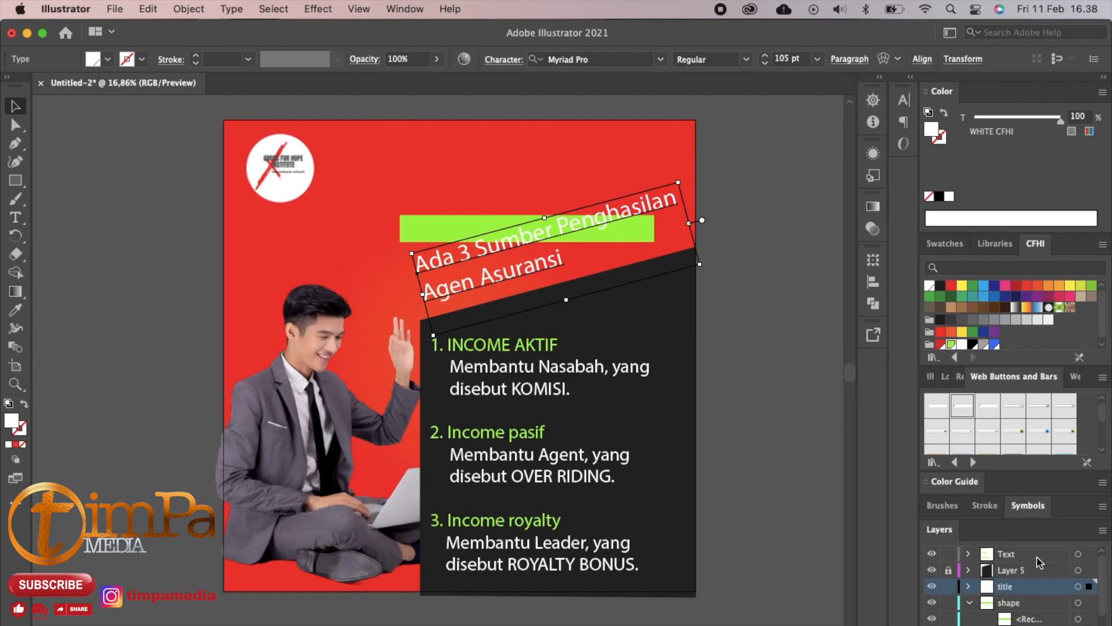
- Rotate, resize and position the green rectangle so it fits behind the headline line "Ada 3 Sumber Penghasilan"
left_click(1019, 602)
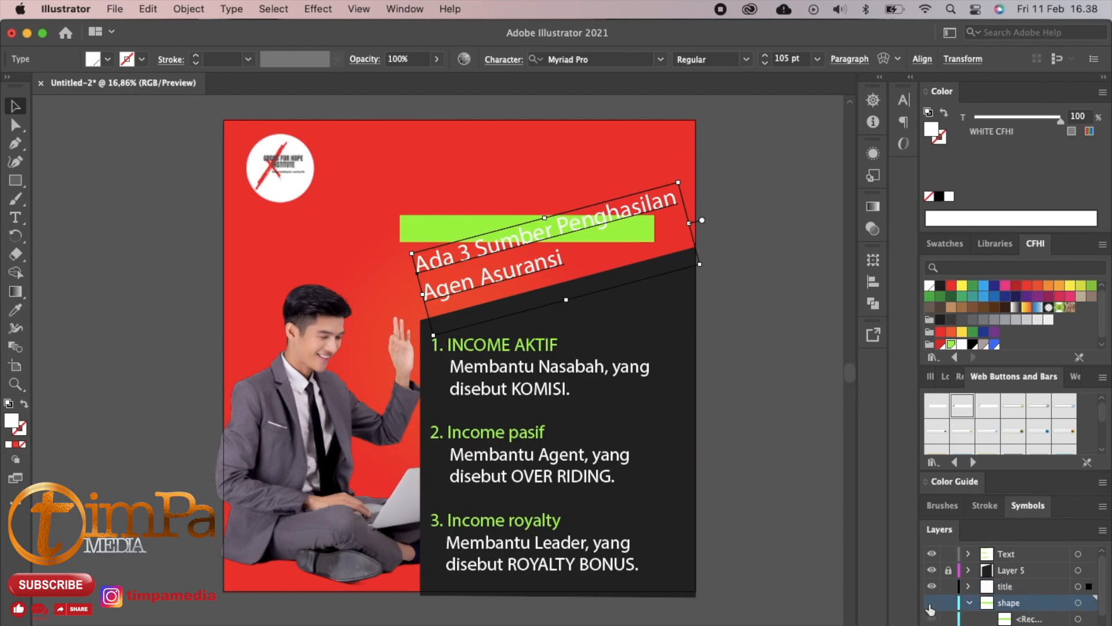
left_click(968, 604)
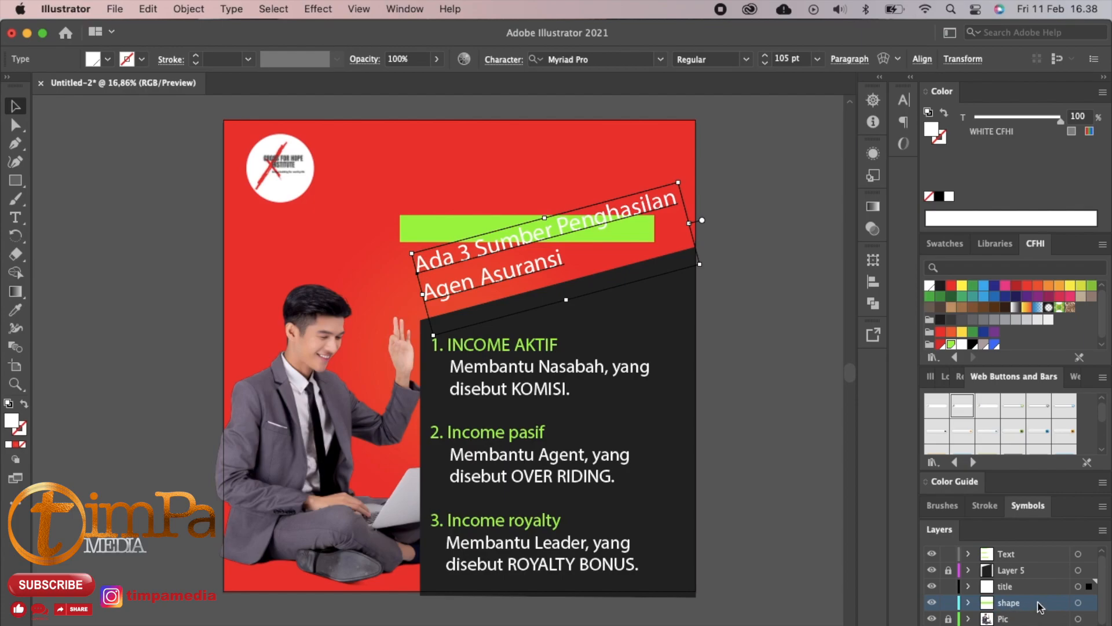
left_click(465, 230)
left_click_drag(484, 230, 493, 236)
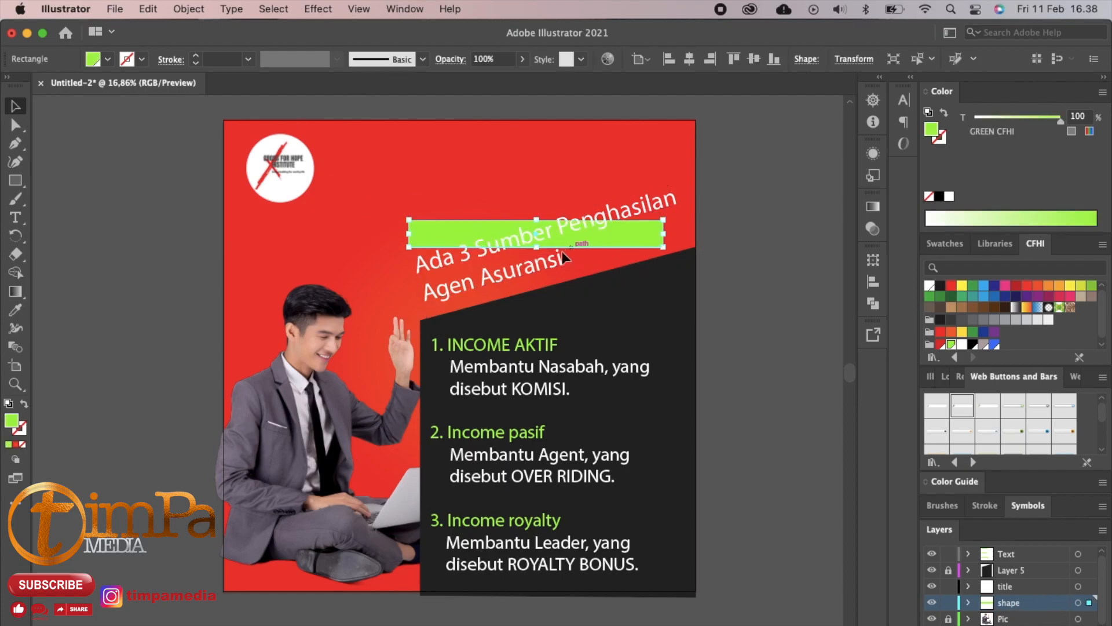
left_click_drag(567, 250, 541, 266)
left_click_drag(662, 214, 684, 203)
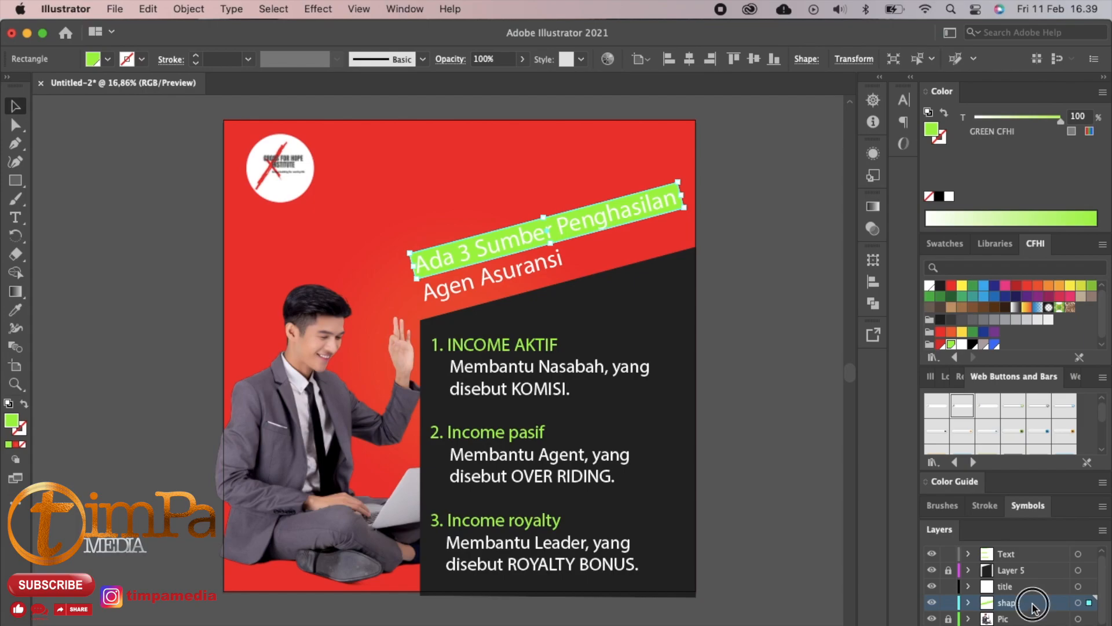
left_click(606, 165)
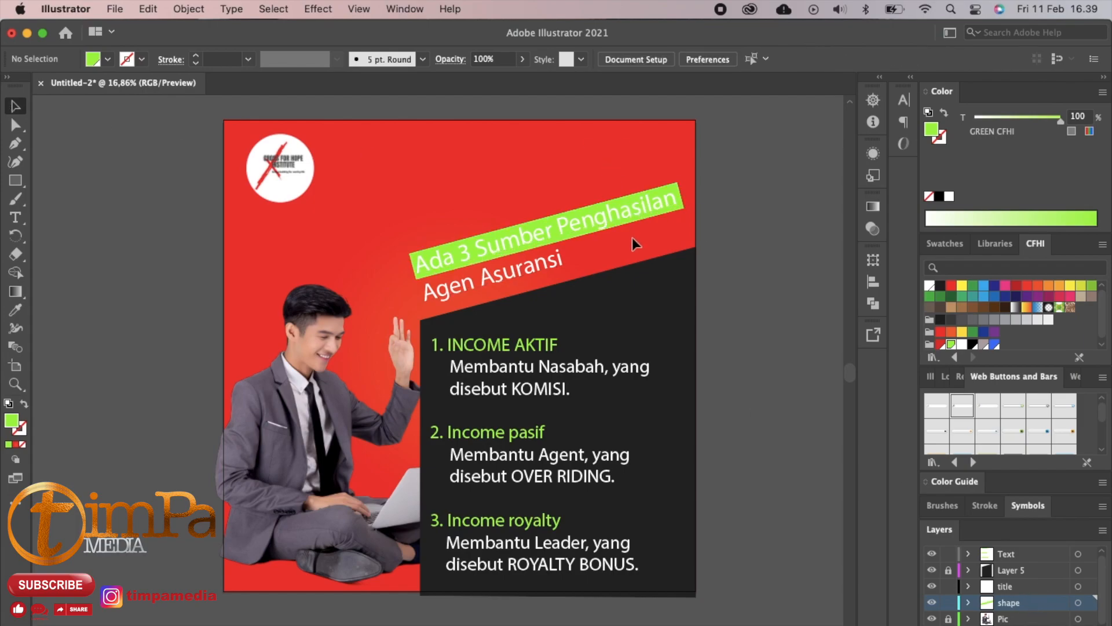
- Fill the tilted headline text with BLACK from the CFHI swatches
left_click(618, 214)
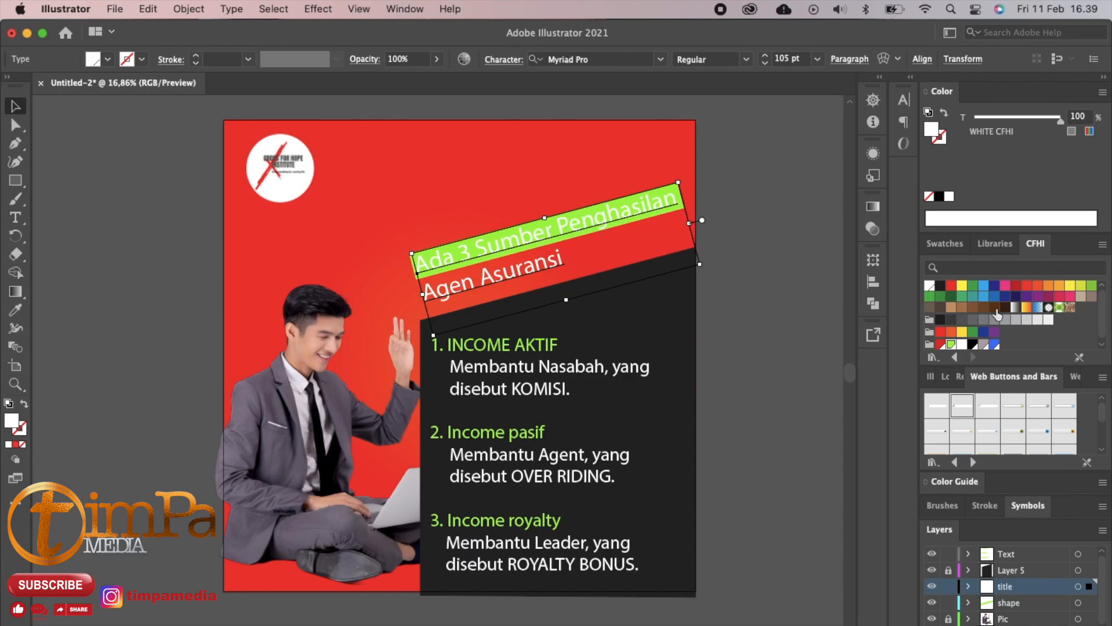
left_click(971, 345)
left_click(648, 143)
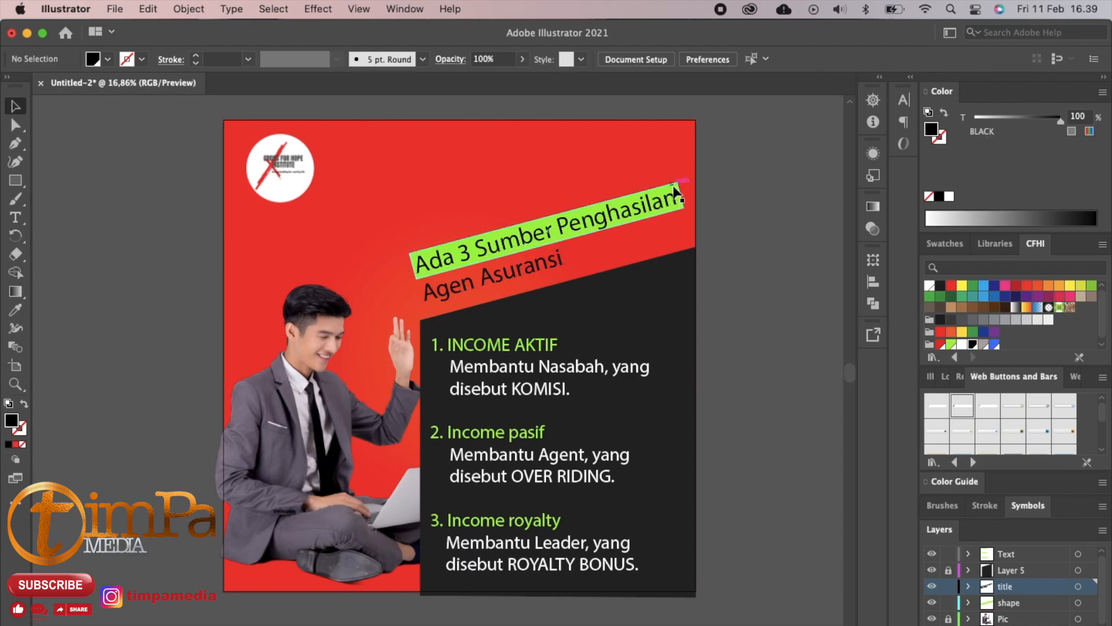
- Duplicate the green bar on the shape layer, then shorten and position the copy behind the headline line "Agen Asuransi"
left_click(1010, 602)
left_click(968, 602)
left_click(1030, 618)
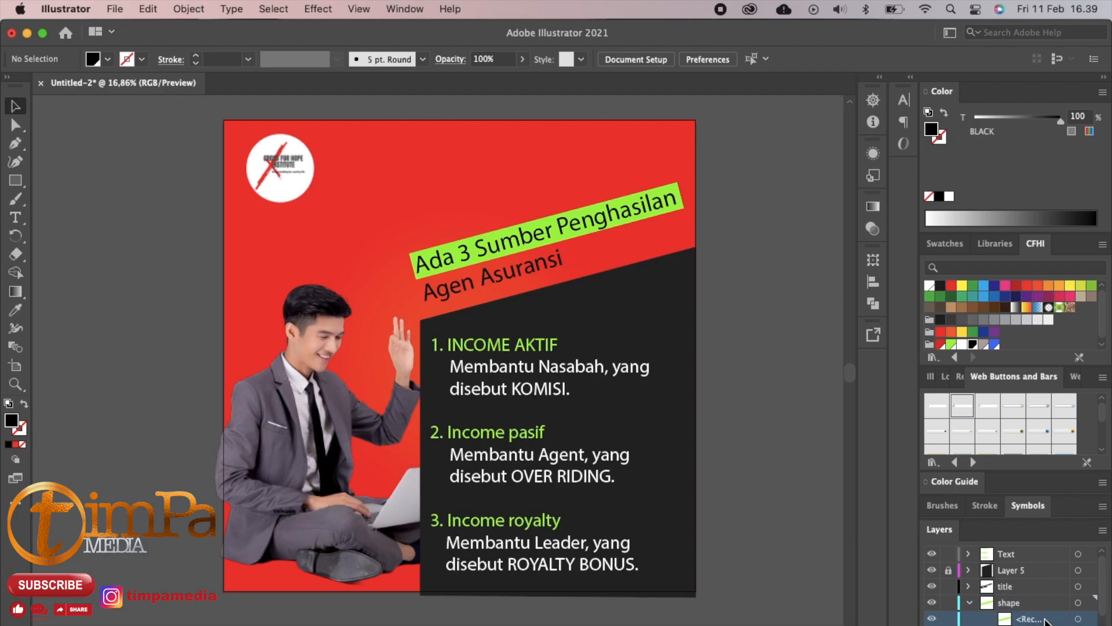
scroll(1030, 619, "down", 2)
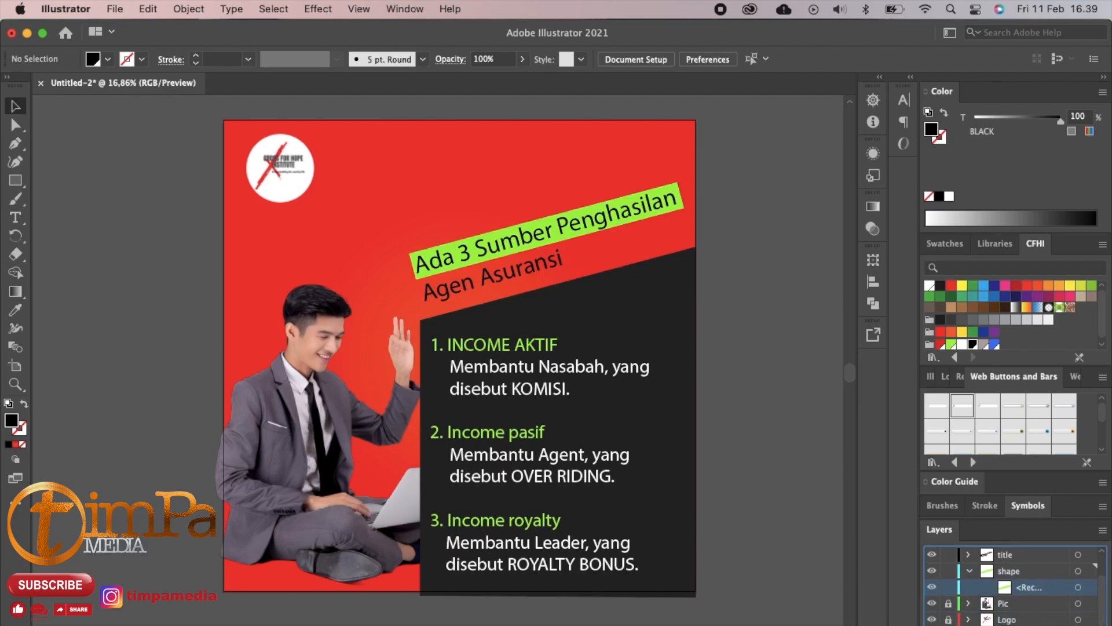
left_click(675, 192)
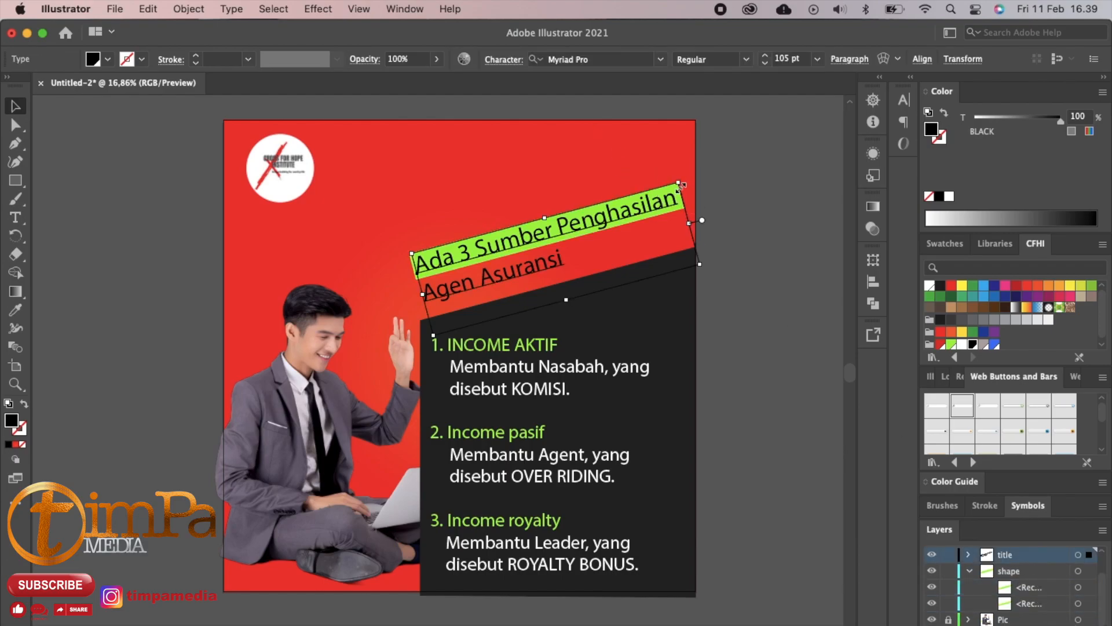
left_click(1078, 603)
left_click_drag(674, 189, 575, 257)
left_click_drag(438, 291, 411, 270)
left_click(417, 270)
left_click(674, 130)
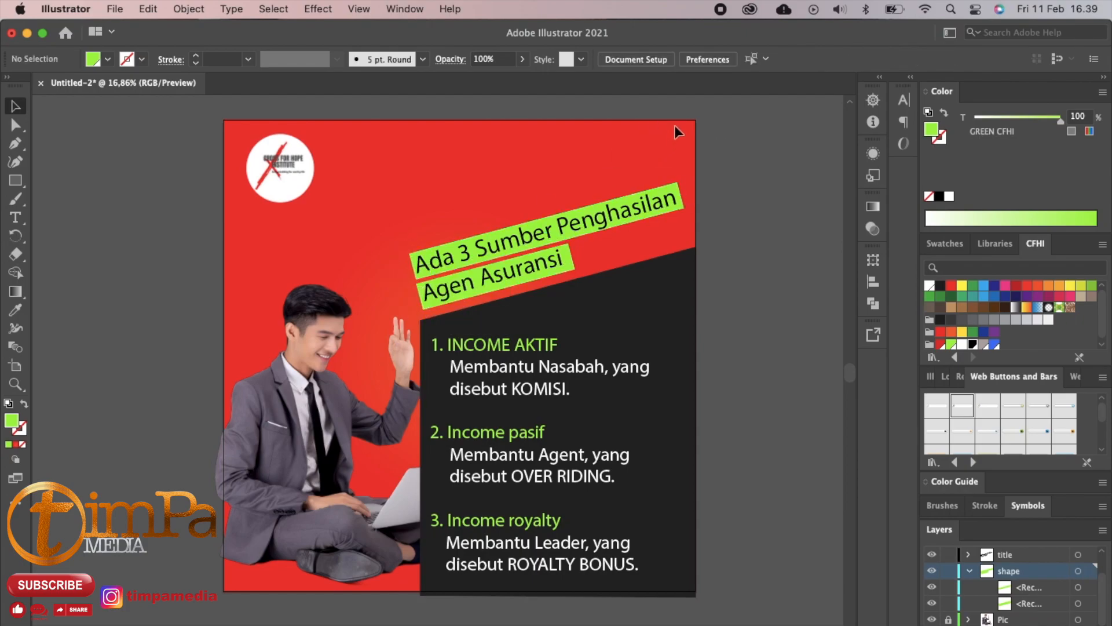
left_click_drag(598, 152, 561, 284)
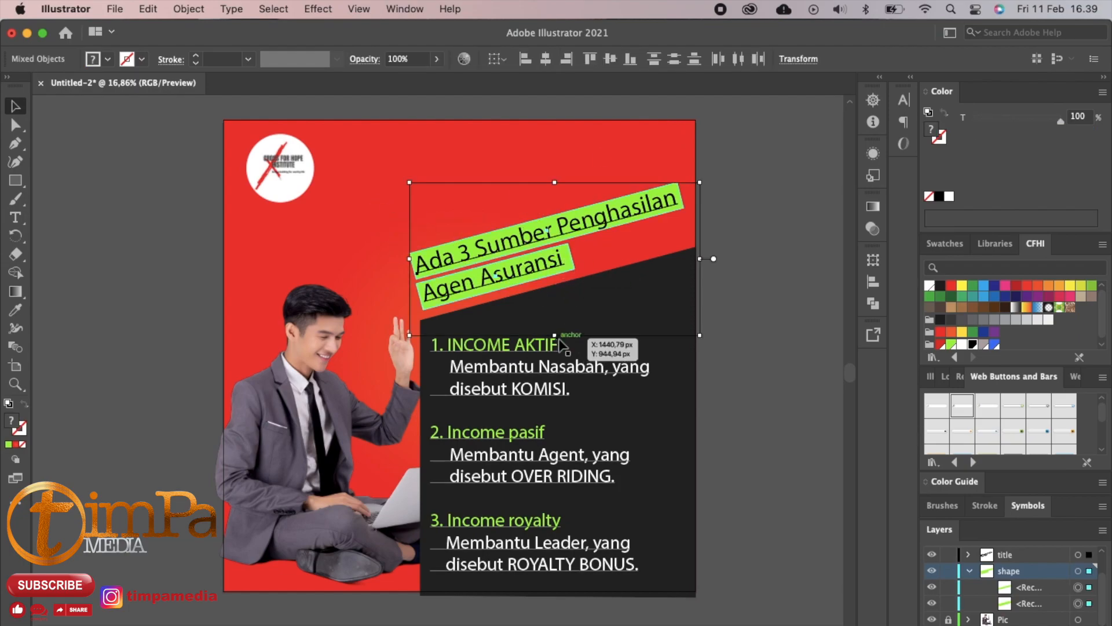
left_click(593, 102)
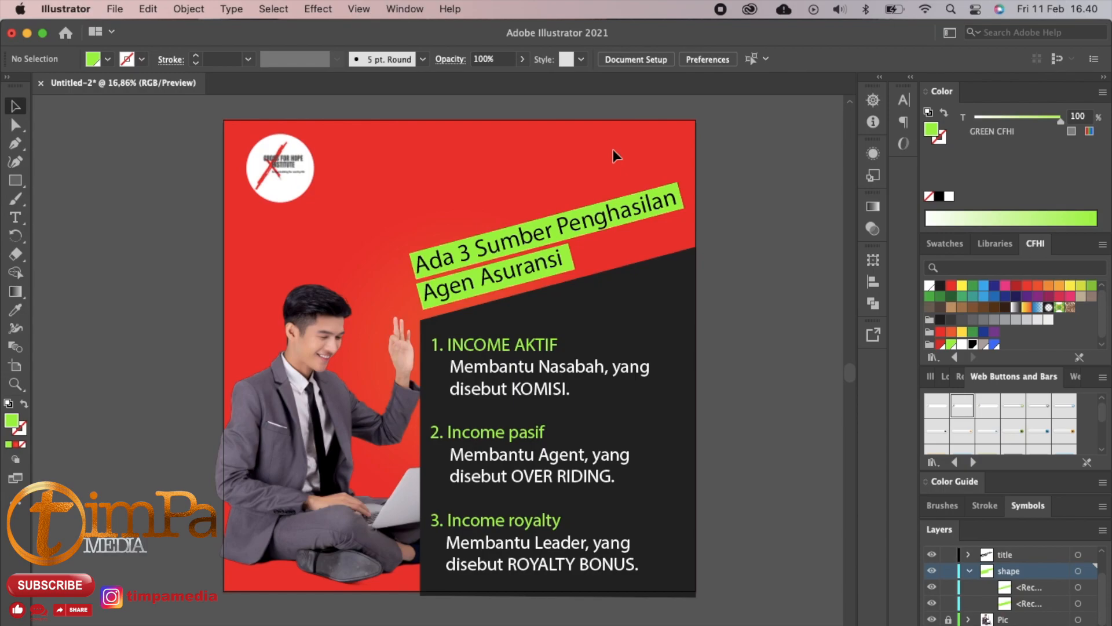
left_click_drag(401, 245, 479, 298)
left_click_drag(565, 340, 562, 345)
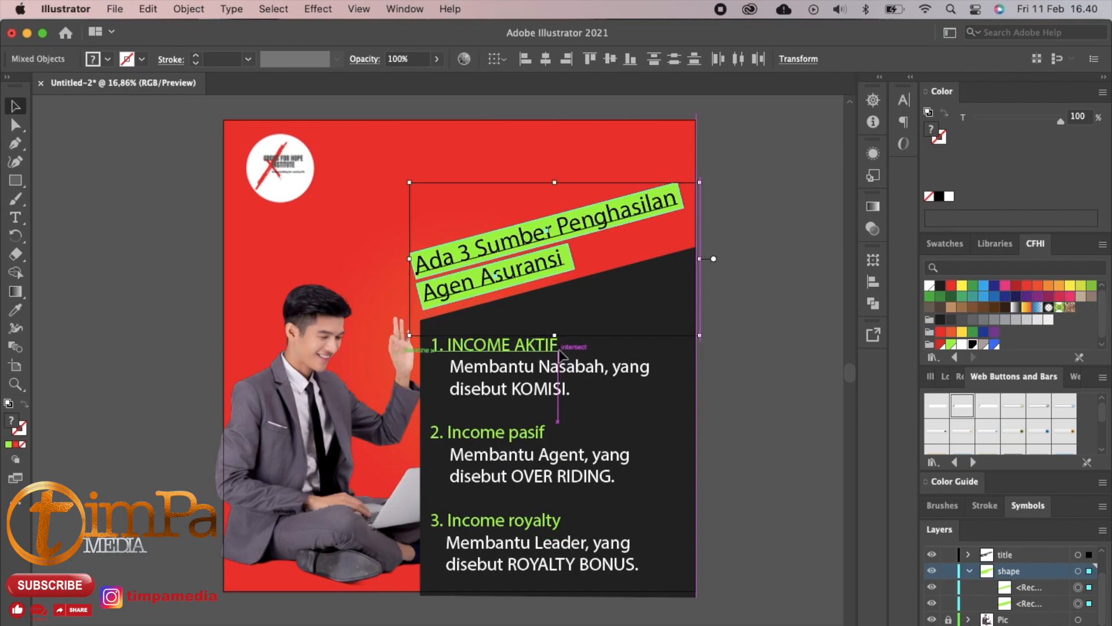
left_click(578, 312)
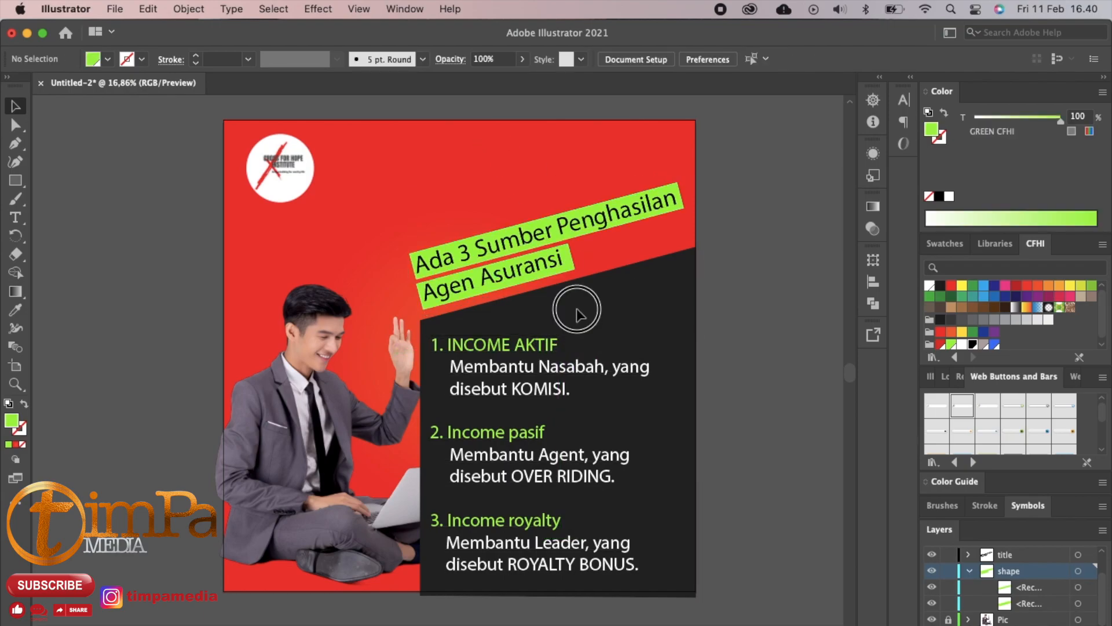
left_click(559, 272)
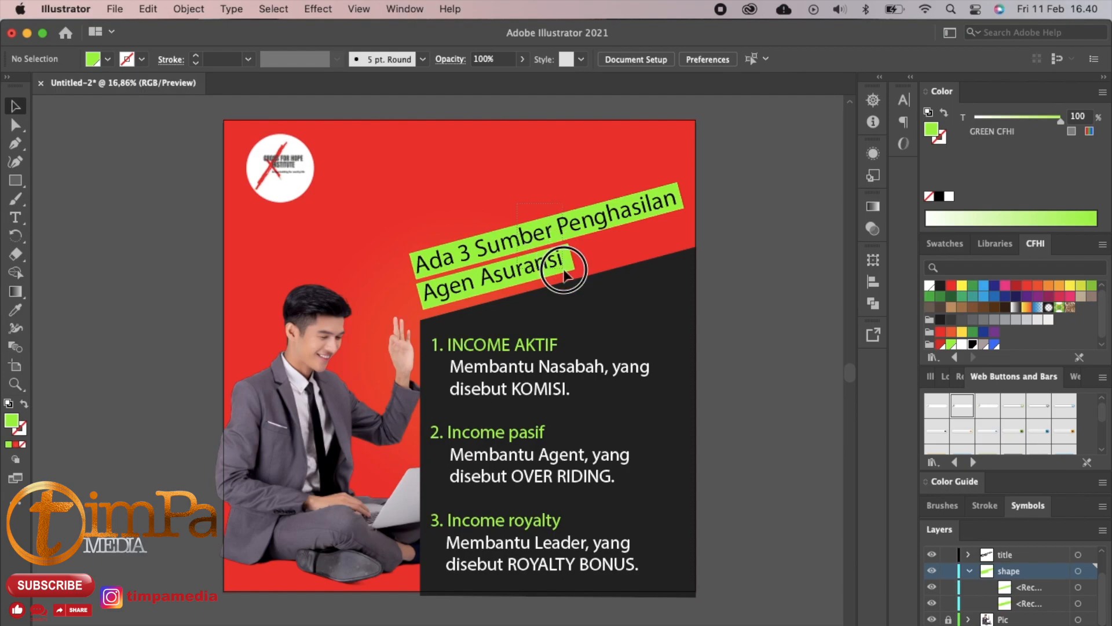
left_click(540, 203)
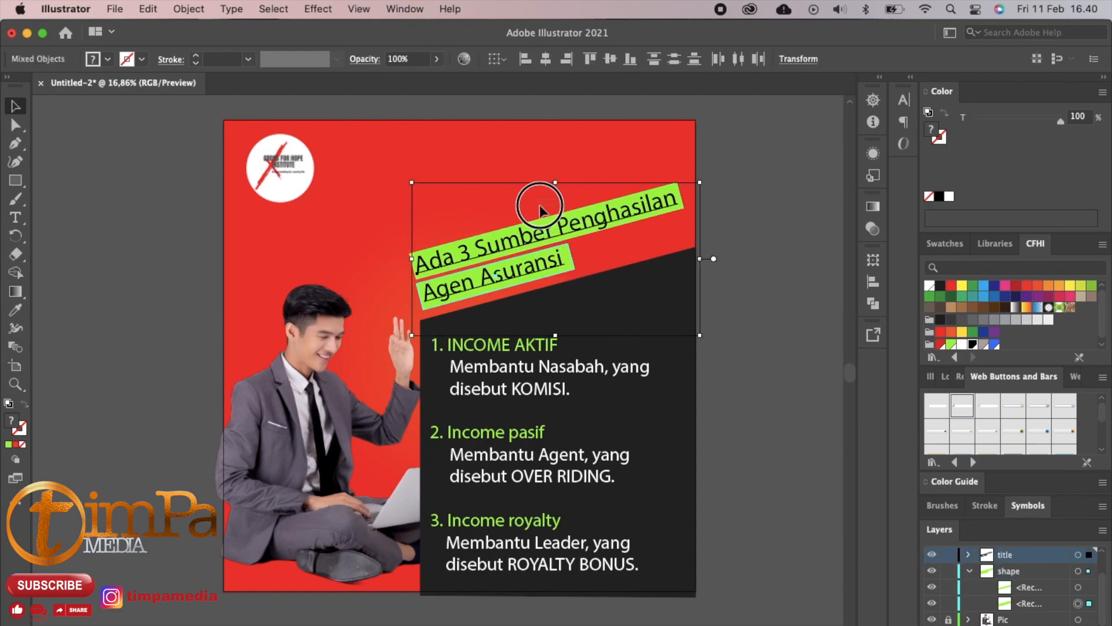
- Rename Layer 5 as "shape2" and move it directly below the shape layer
scroll(1000, 604, "up", 2)
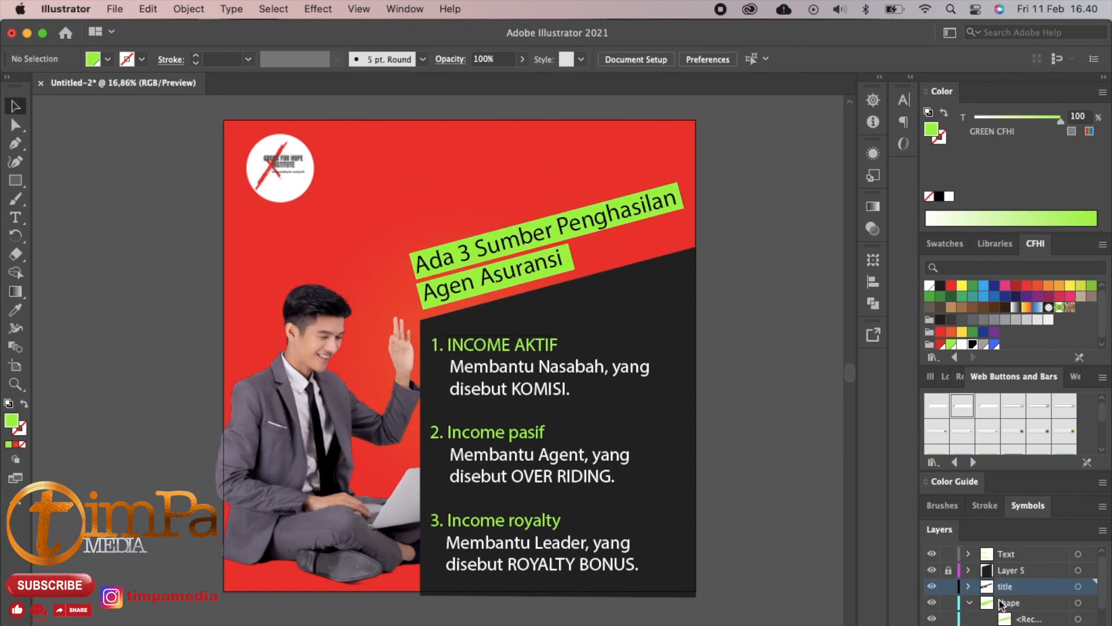
left_click(948, 572)
double_click(1014, 571)
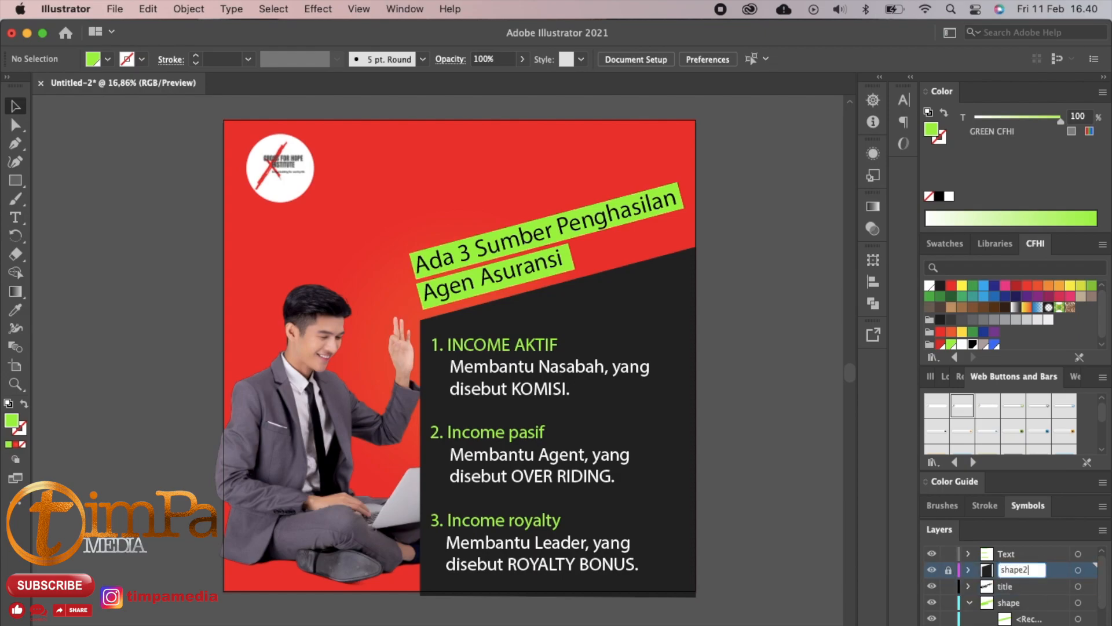
key("Return")
left_click(969, 602)
left_click_drag(1047, 573, 1040, 610)
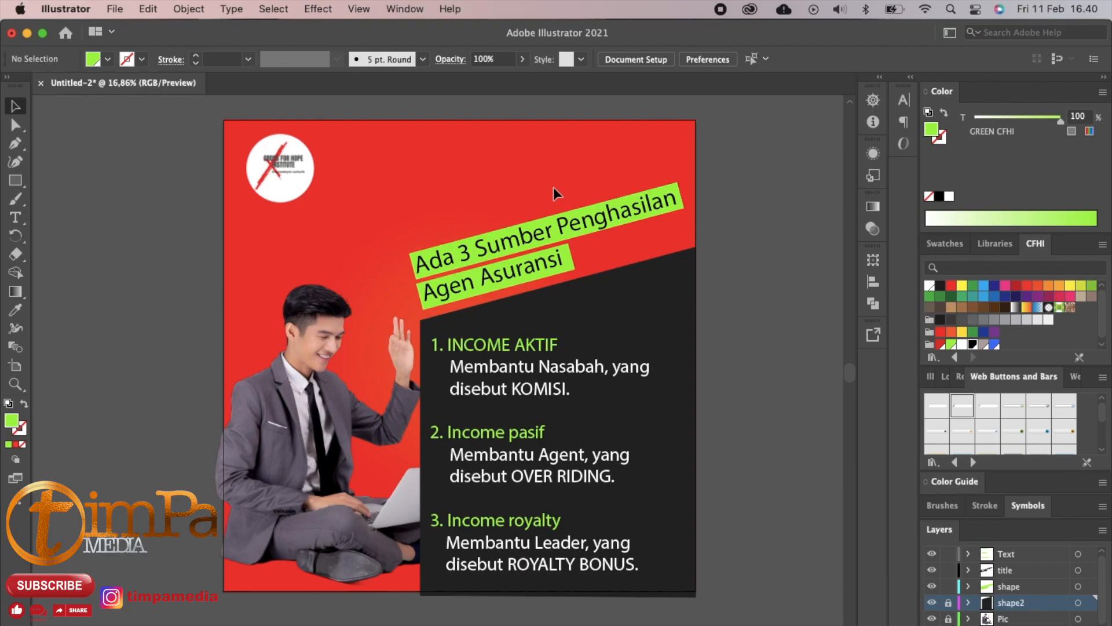
- Rotate the headline together with its two green bars to a flatter tilt
left_click(502, 287)
left_click_drag(555, 336, 545, 337)
left_click(519, 151)
- Unlock the shape2 layer and stretch the dark shape's top edge slightly upward, trimming its left edge a little
left_click(1014, 602)
left_click(949, 603)
left_click(629, 291)
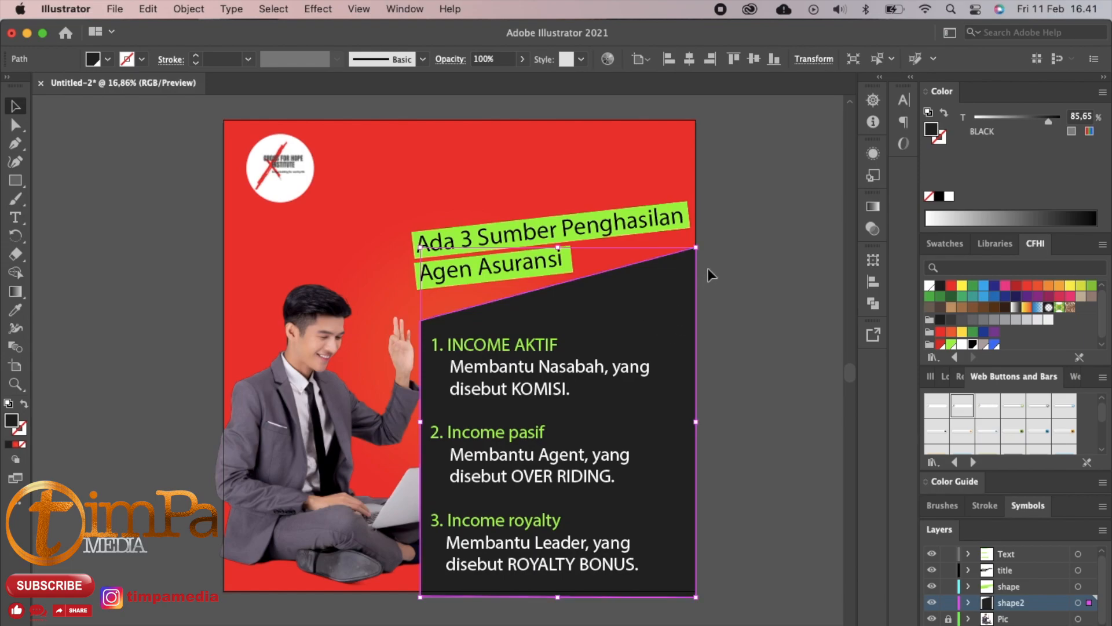
left_click_drag(557, 248, 561, 245)
left_click_drag(421, 244, 422, 238)
- Rotate the headline and its green bars to nearly horizontal and place them above the dark shape against the artboard's right edge
left_click(492, 203)
left_click_drag(500, 207, 534, 227)
mouse_move(560, 288)
left_mouse_down()
mouse_move(544, 292)
mouse_move(553, 280)
left_mouse_up()
left_click(548, 153)
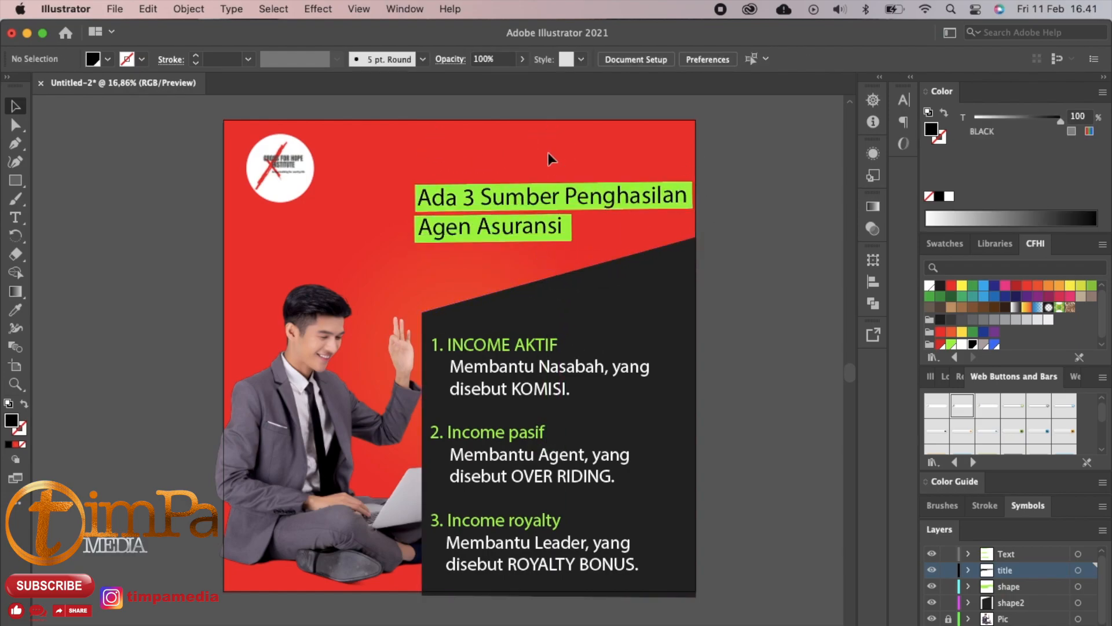
left_click(470, 223)
left_click_drag(470, 223, 474, 224)
left_click(496, 153)
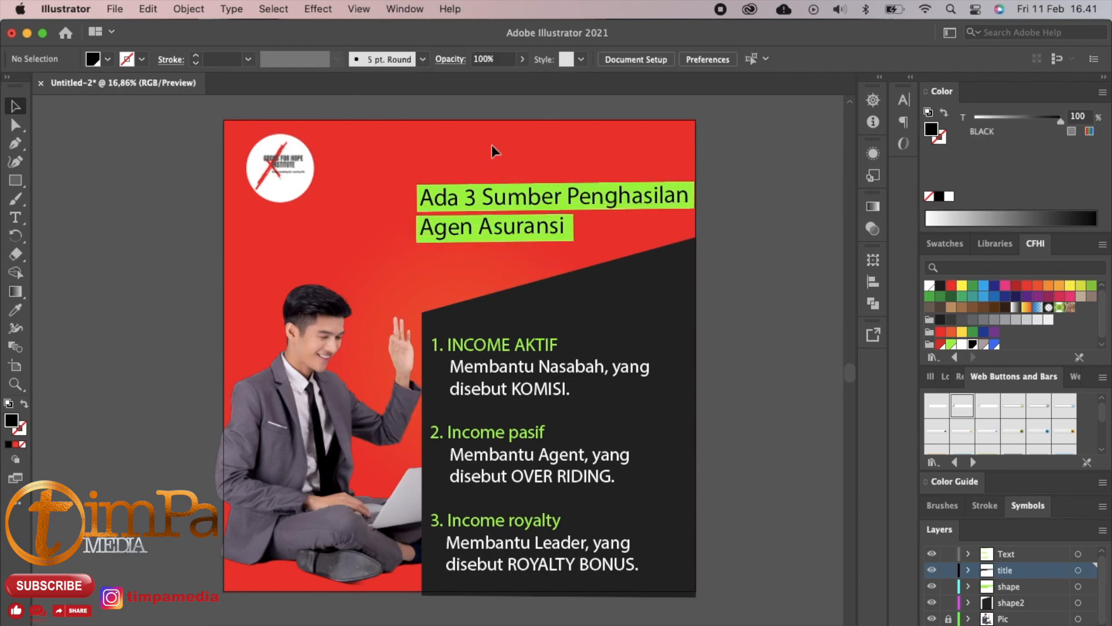
- Stretch the dark shape's top edge further up toward the headline
left_click(640, 278)
left_click_drag(563, 239, 563, 230)
left_click(747, 269)
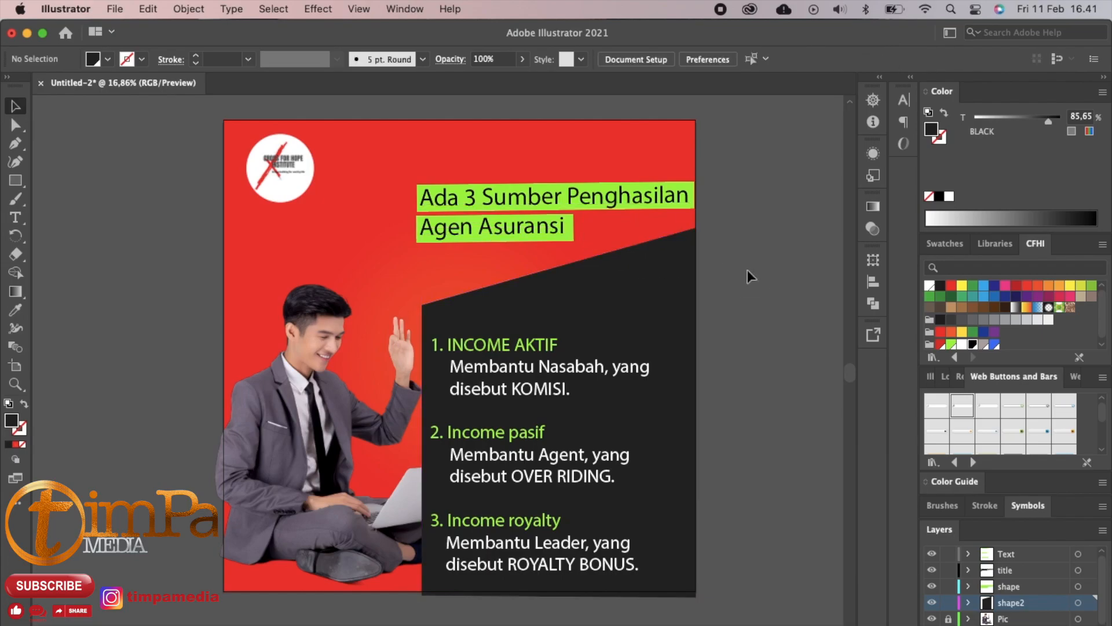
- Increase the font size of the income list text to 88 pt
left_click(539, 361)
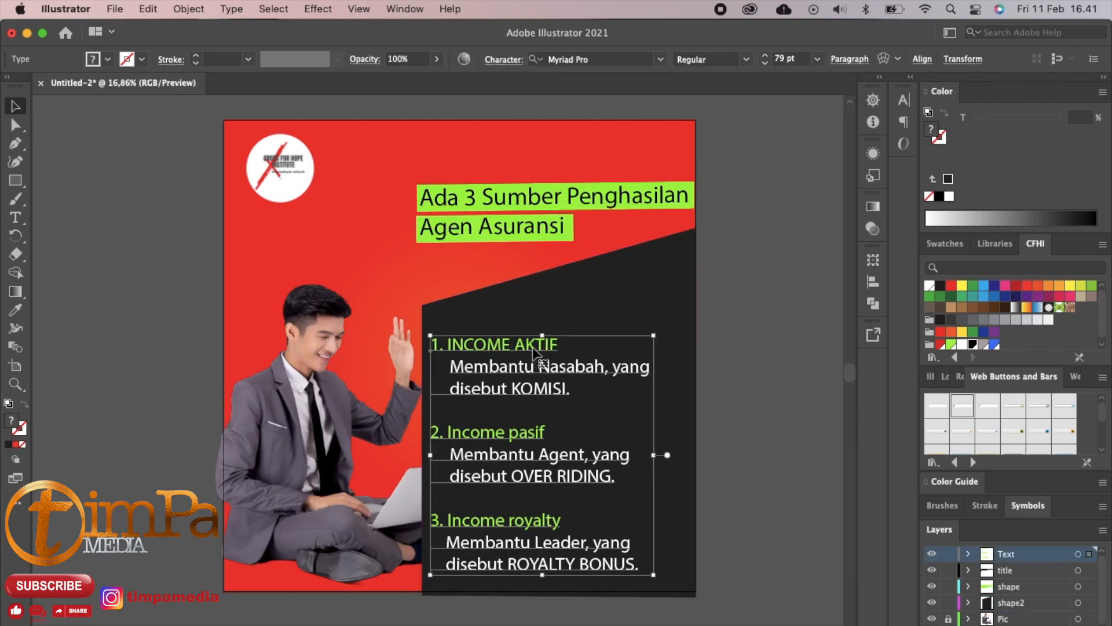
left_click(785, 58)
key("Up")
key("Up")
key("Up")
key("Up")
key("Up")
key("Up")
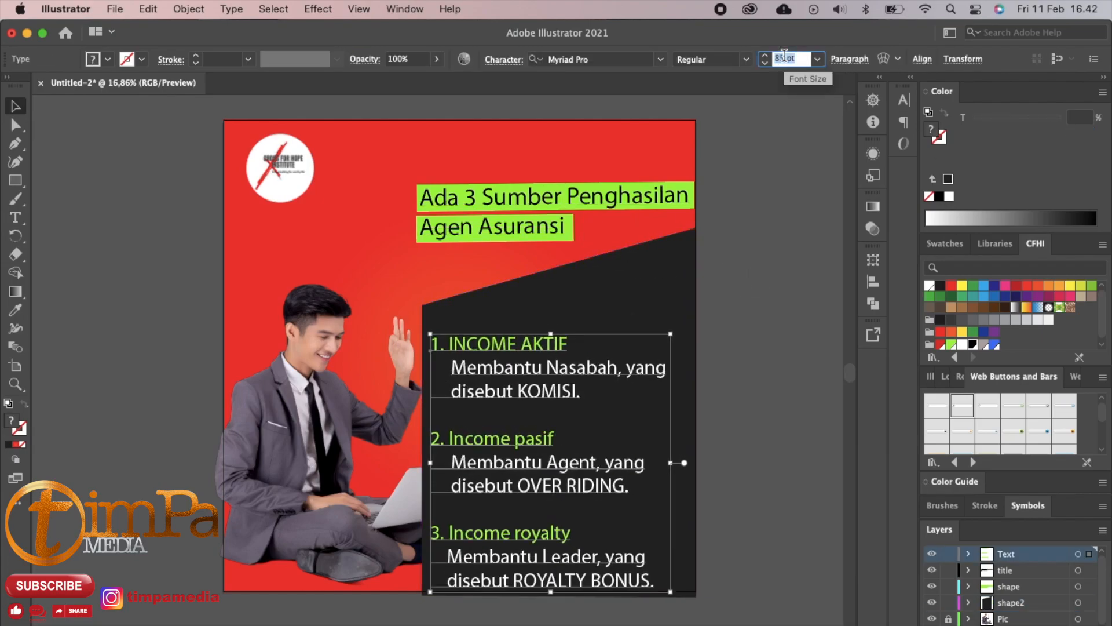
- Lock the shape2 layer and move the income list up so it fits inside the dark shape
left_click(631, 430)
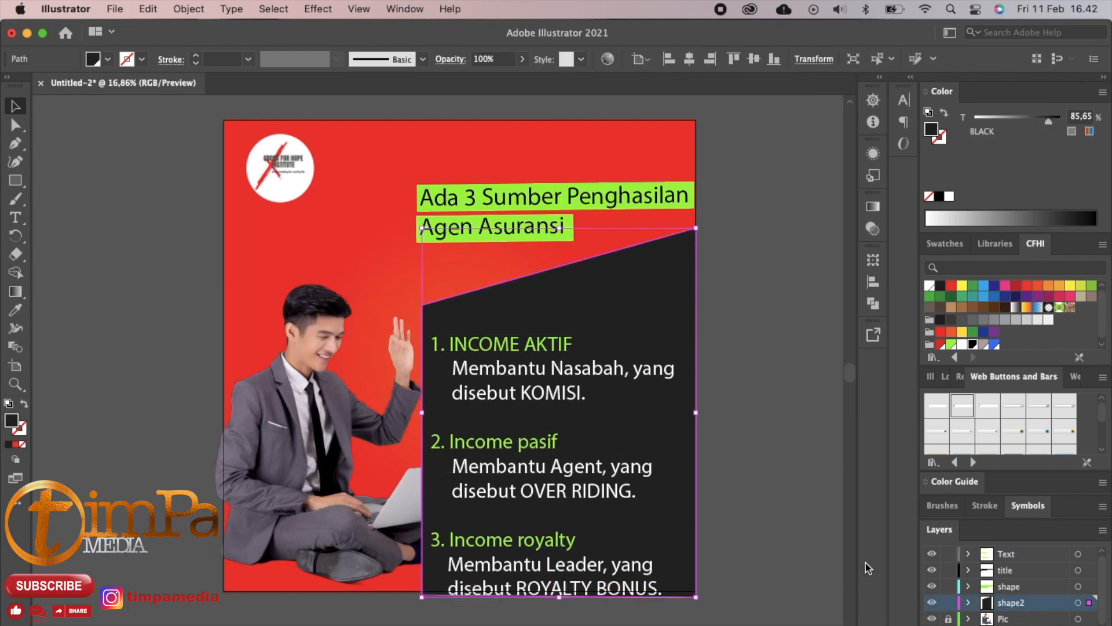
left_click(948, 603)
left_click_drag(619, 380, 620, 358)
left_click(763, 348)
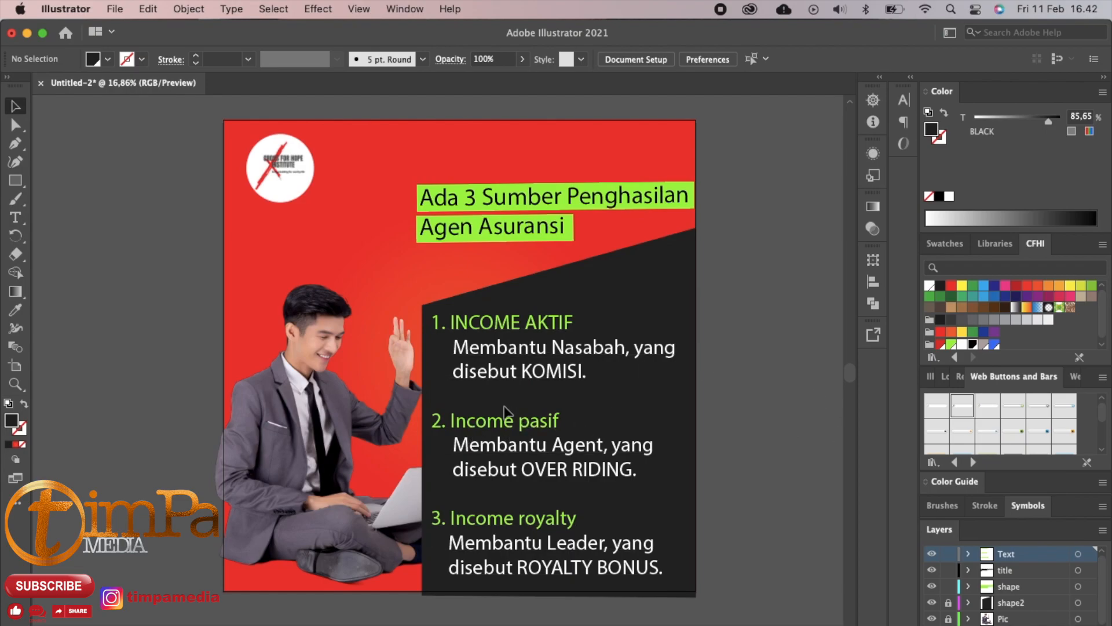
- Retype the second and third list headings in capitals as "INCOME PASIF" and "INCOME ROYALTY"
key("t")
left_click_drag(555, 418, 451, 420)
type("INCOME PASIF")
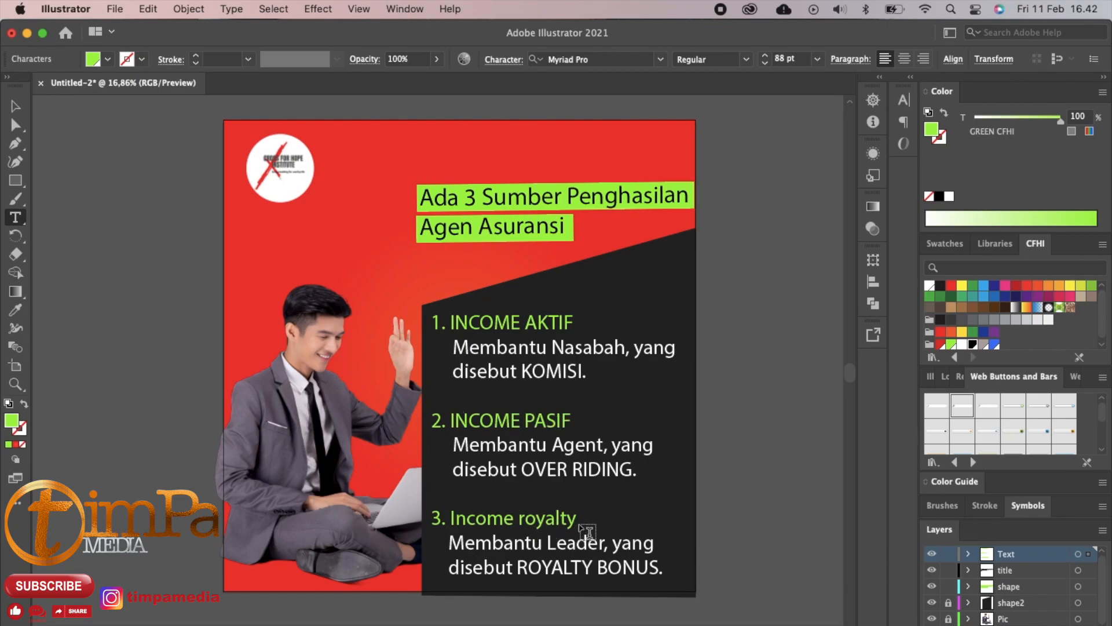
left_click_drag(577, 520, 459, 519)
type("NCOME ROYALTY")
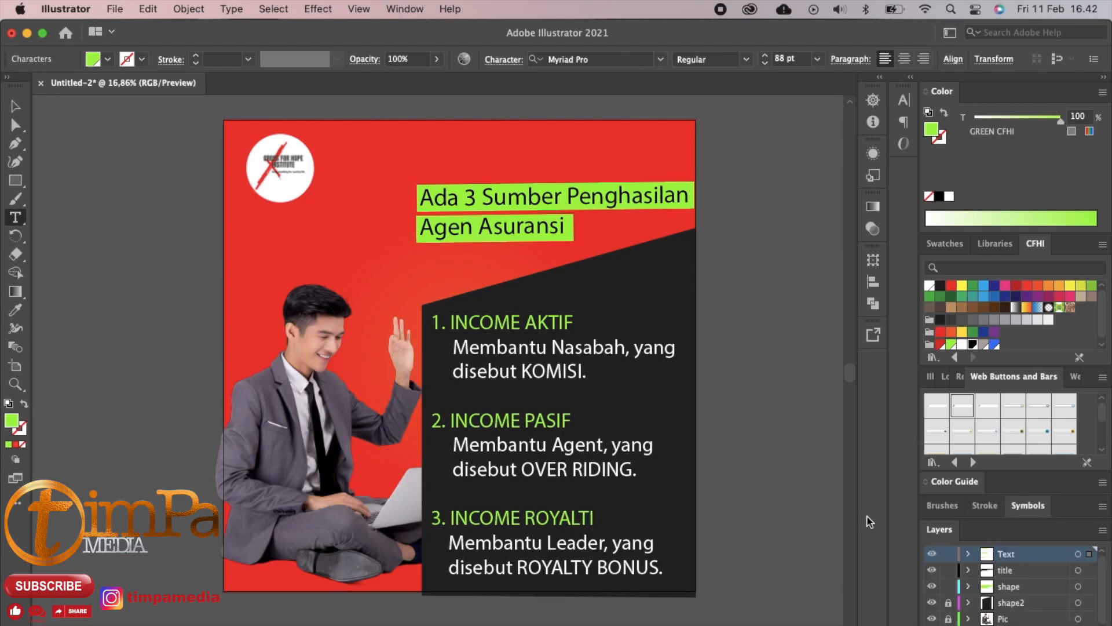
- Finish editing the list text, deselect everything and unlock the shape2 layer
left_click(1035, 573)
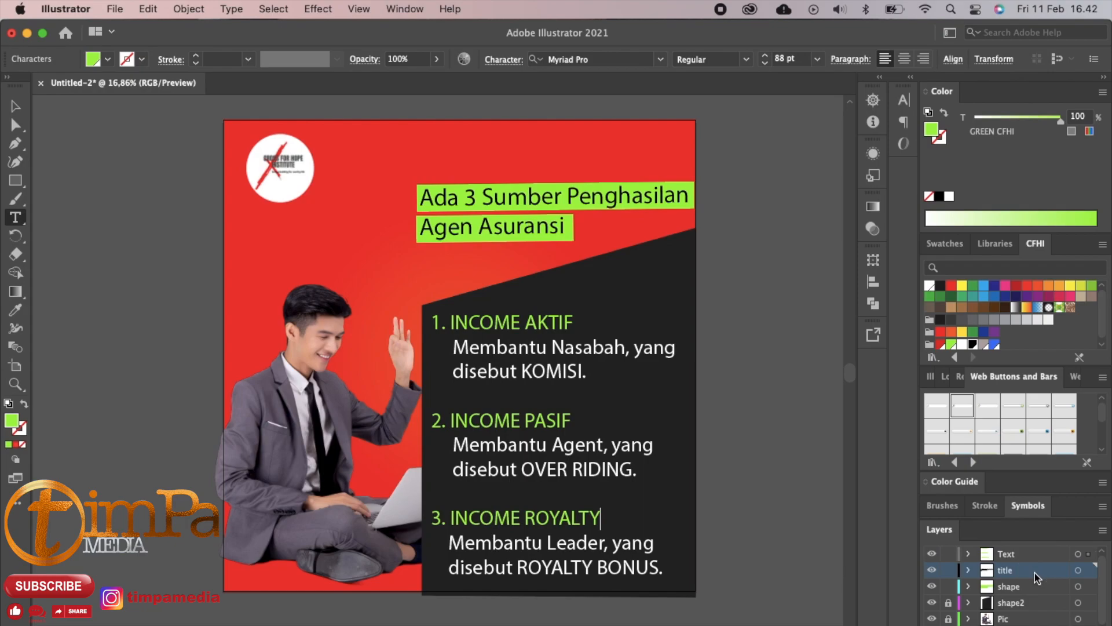
left_click(16, 108)
left_click(1026, 587)
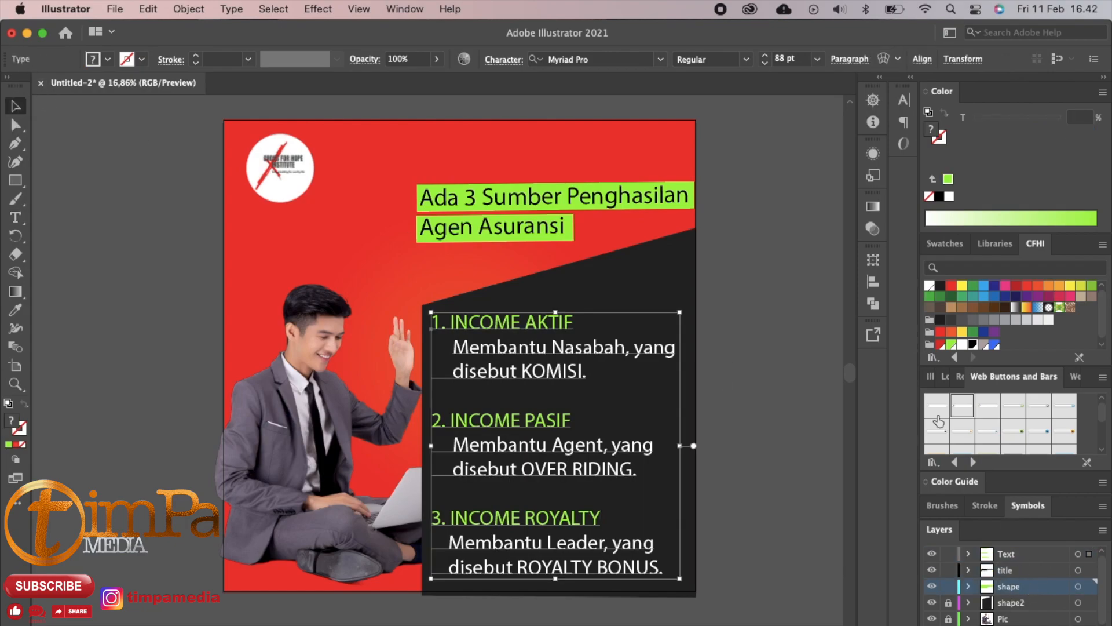
left_click(645, 137)
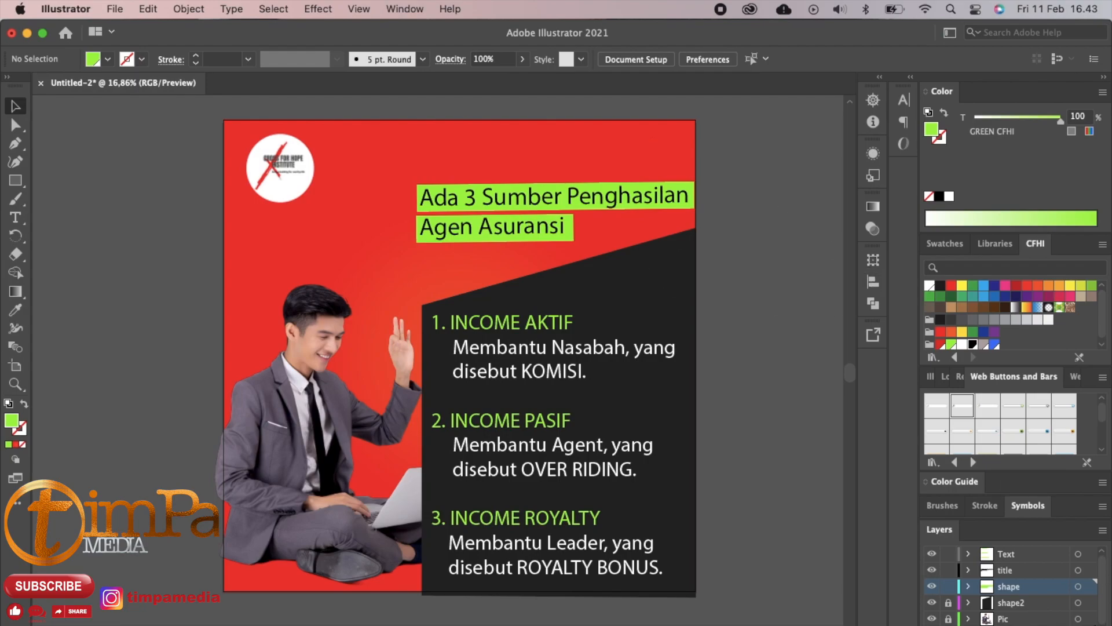
left_click(1045, 604)
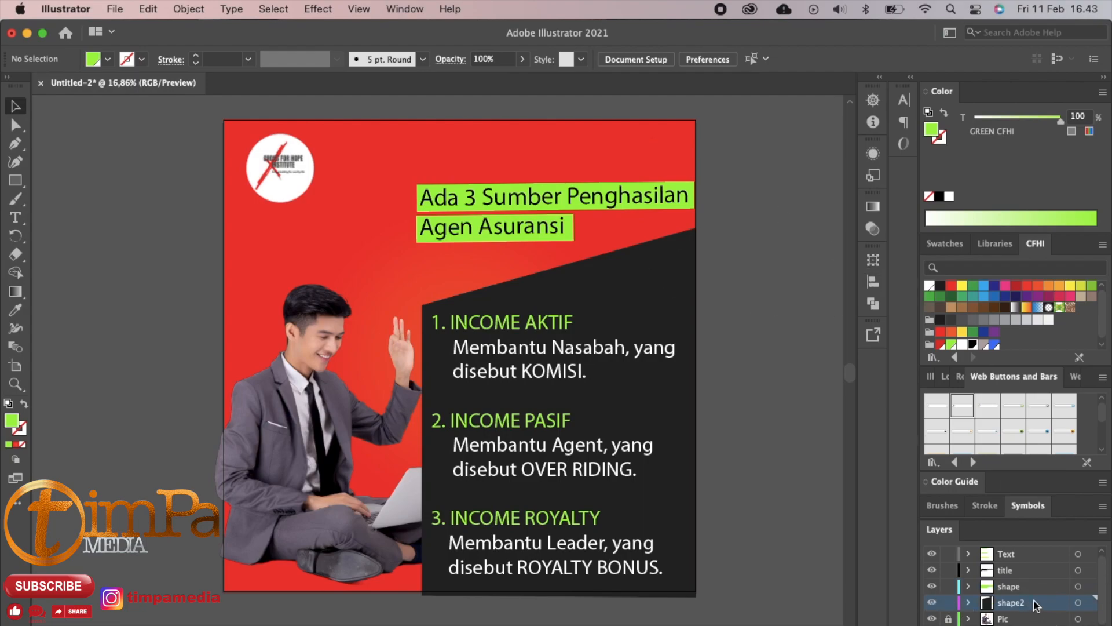
- Try to apply a Drop Shadow effect with 77% opacity to the shape2 layer without selecting its artwork
left_click(232, 8)
mouse_move(318, 8)
mouse_move(457, 237)
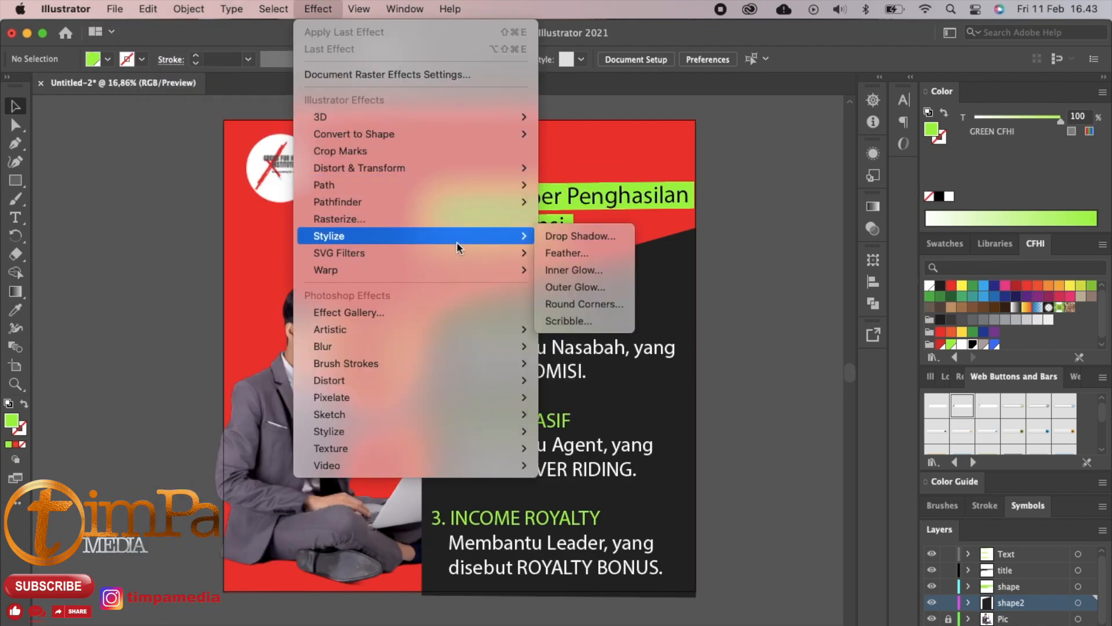
left_click(554, 238)
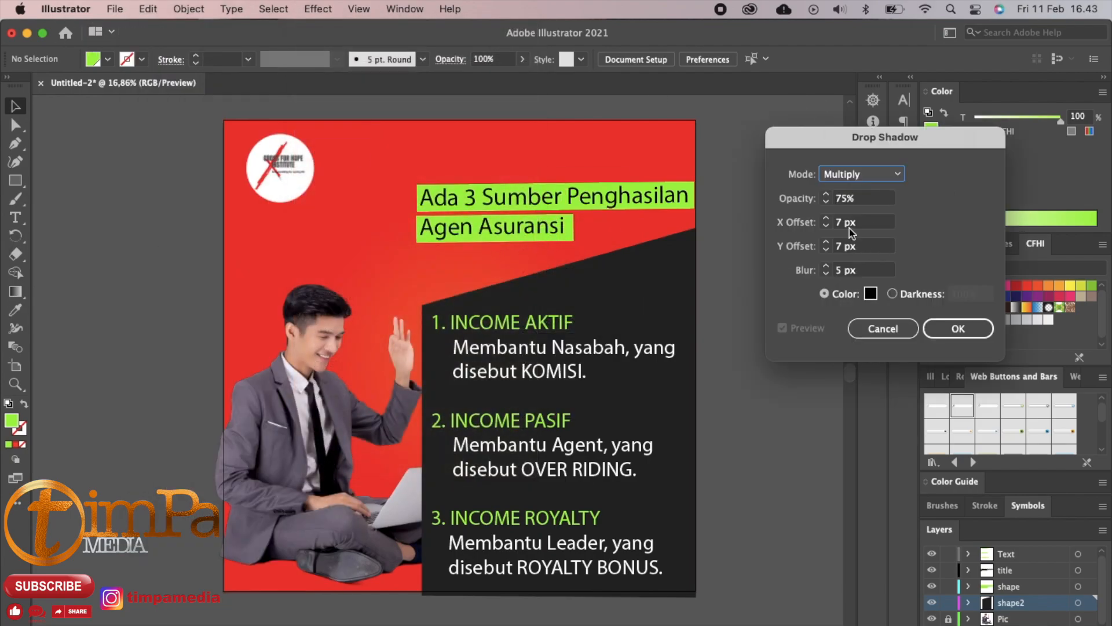
left_click(843, 200)
key("Up")
key("Up")
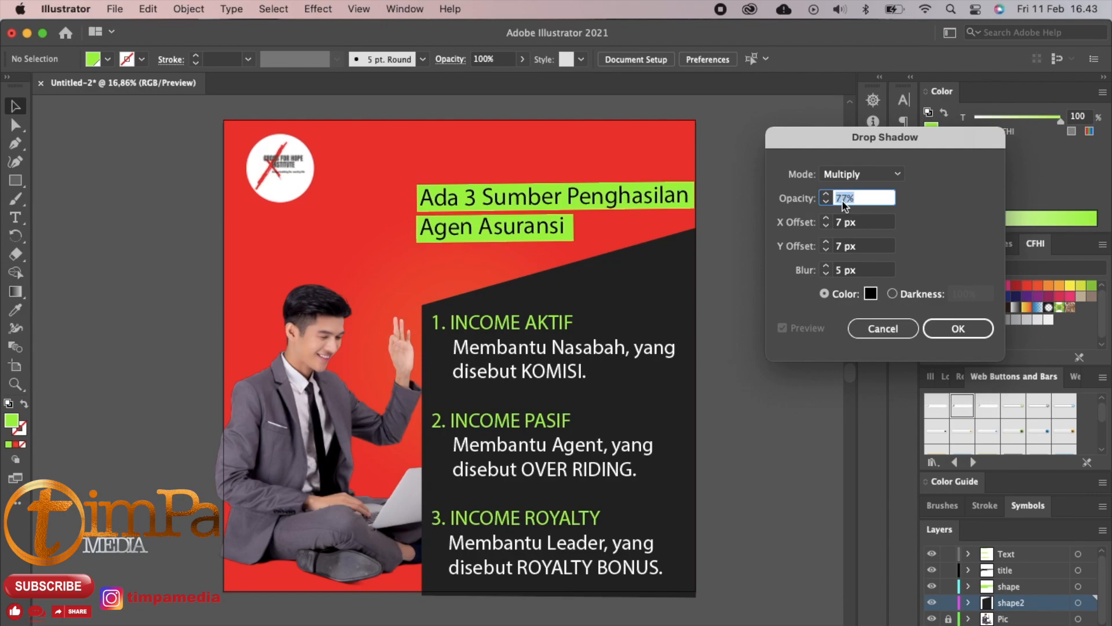
left_click(974, 330)
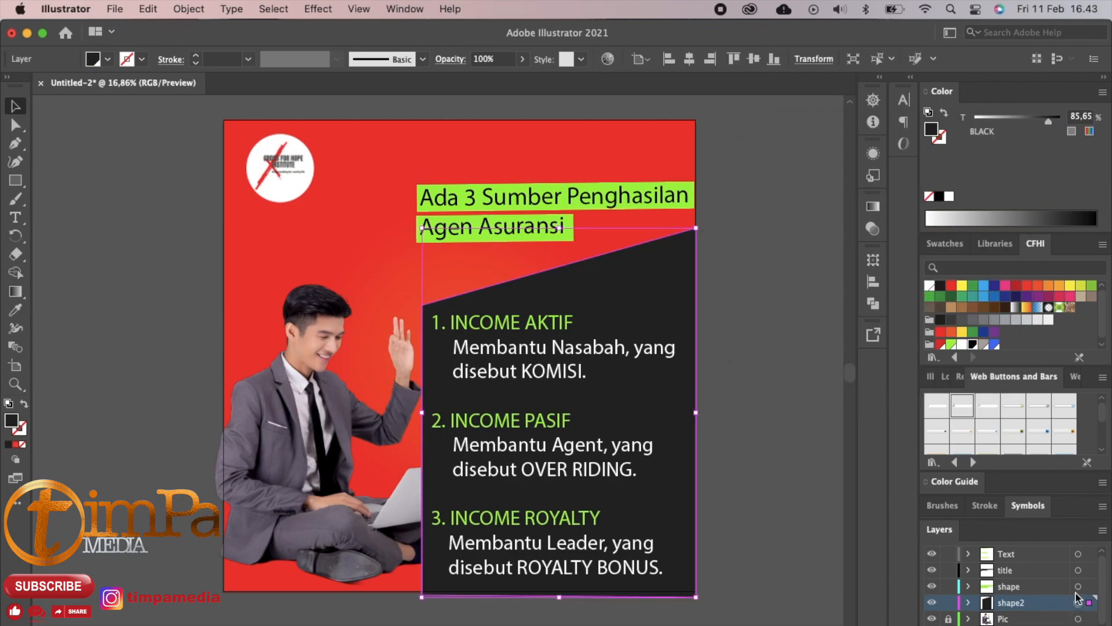
- Apply a Multiply Drop Shadow to the dark shape with 75% opacity, 3 px X and Y offsets and 5 px blur
left_click(301, 10)
mouse_move(510, 235)
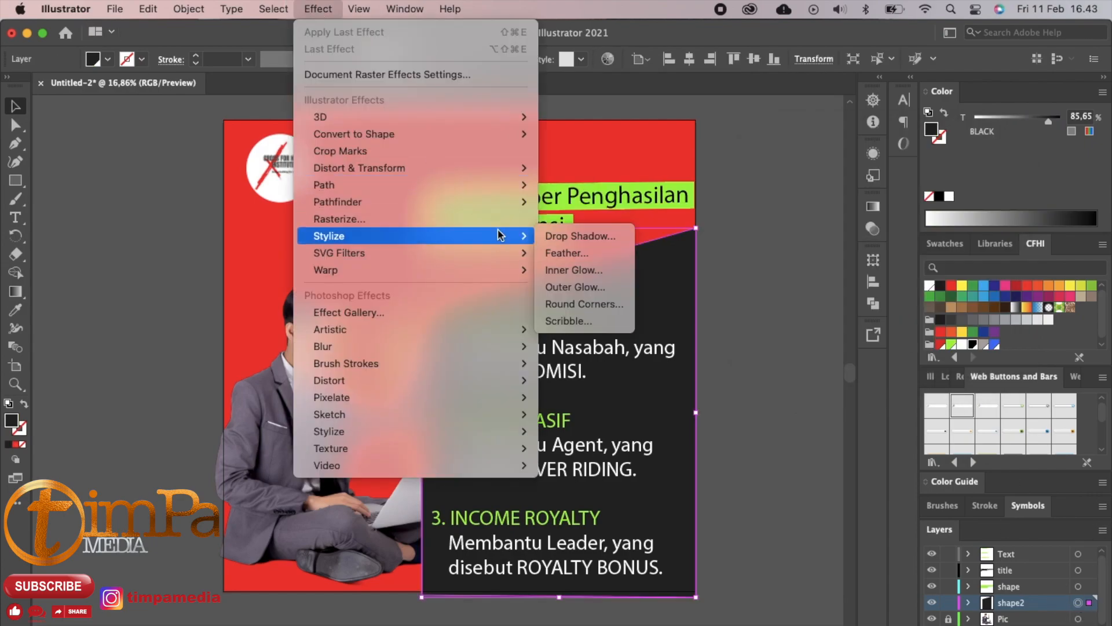
left_click(551, 237)
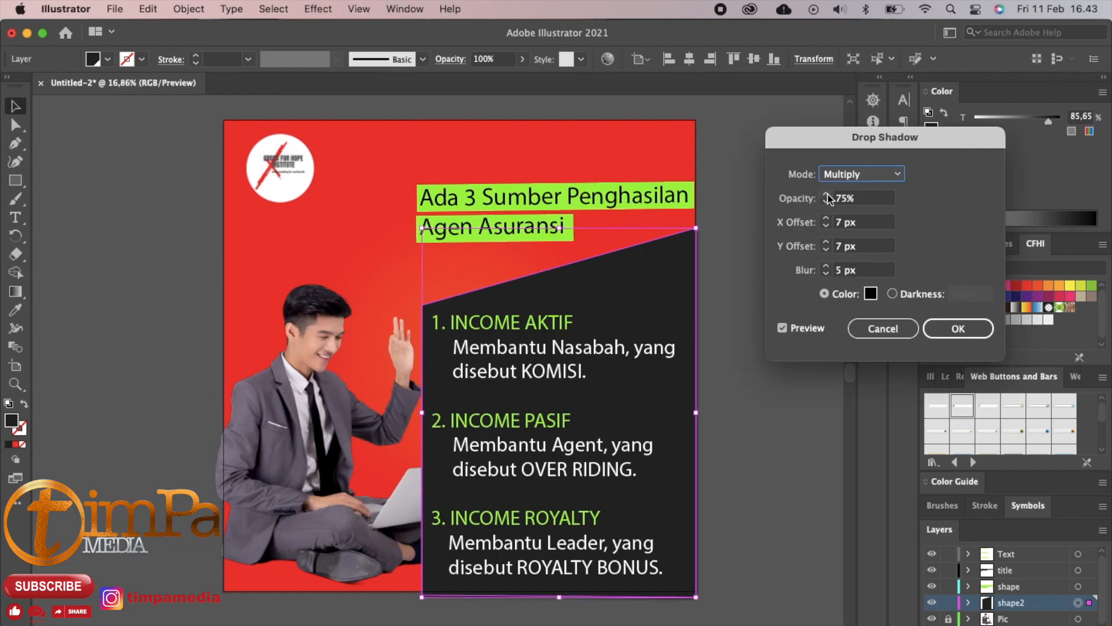
left_click(826, 225)
left_click(827, 226)
left_click(826, 226)
left_click(827, 226)
left_click(826, 250)
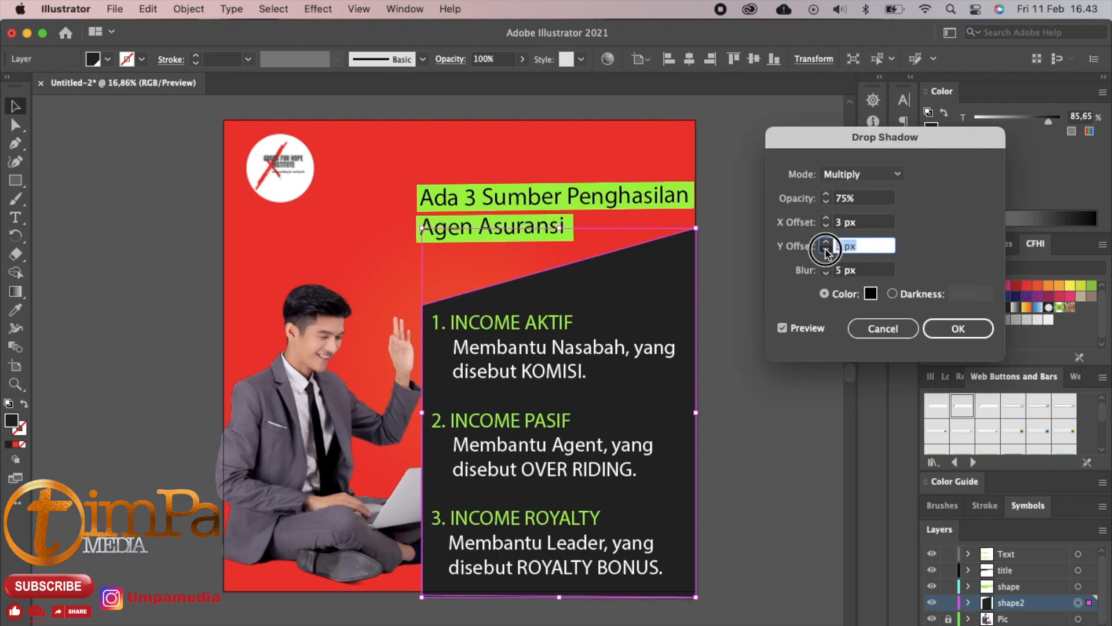
left_click(964, 334)
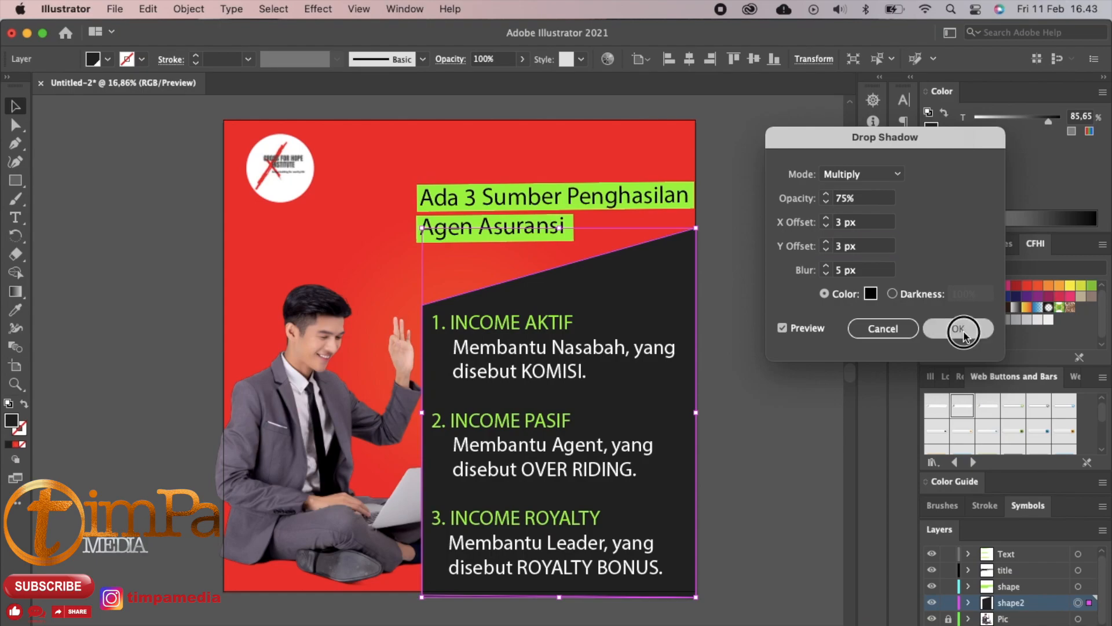
left_click(522, 155)
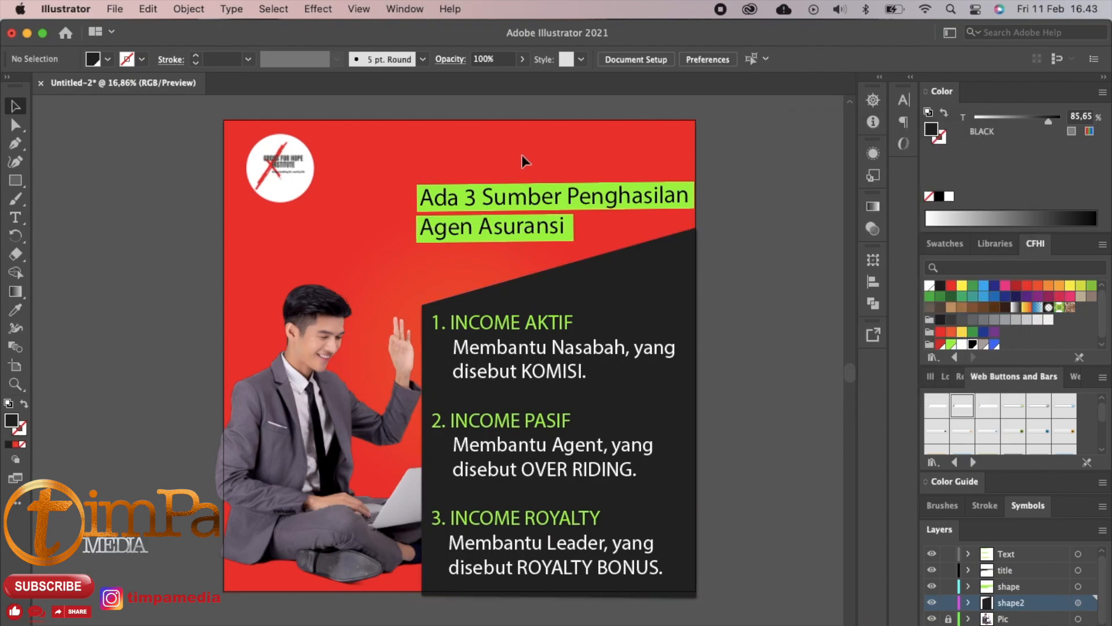
- Apply a Drop Shadow to the income list on the Text layer with 75% opacity, 3 px offsets and 5 px blur
left_click(578, 369)
left_click(1078, 553)
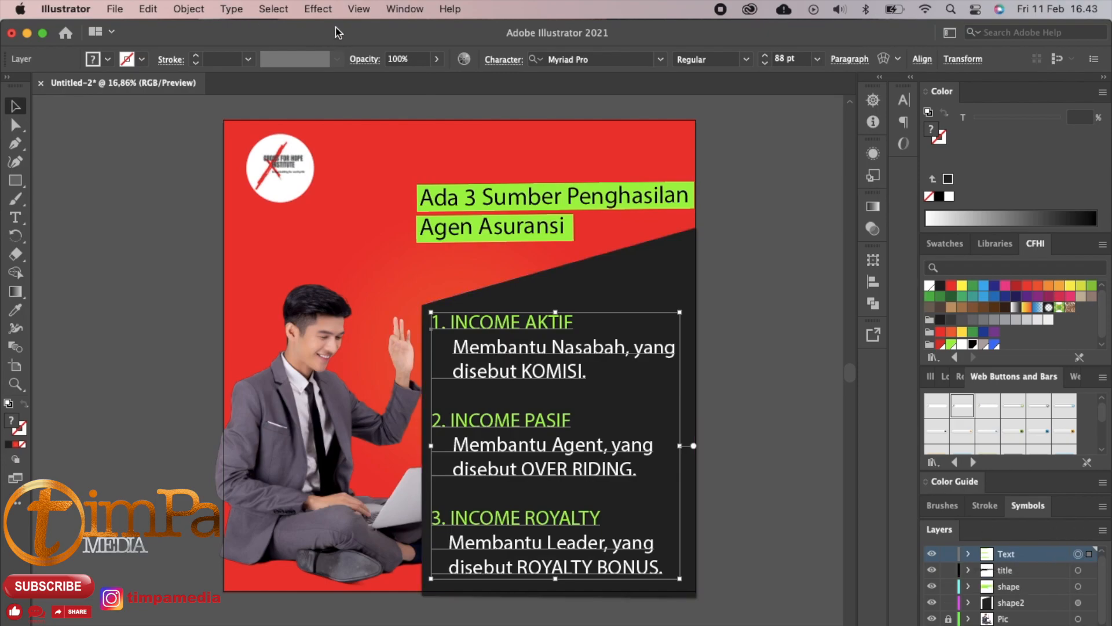
left_click(318, 8)
mouse_move(426, 242)
left_click(602, 236)
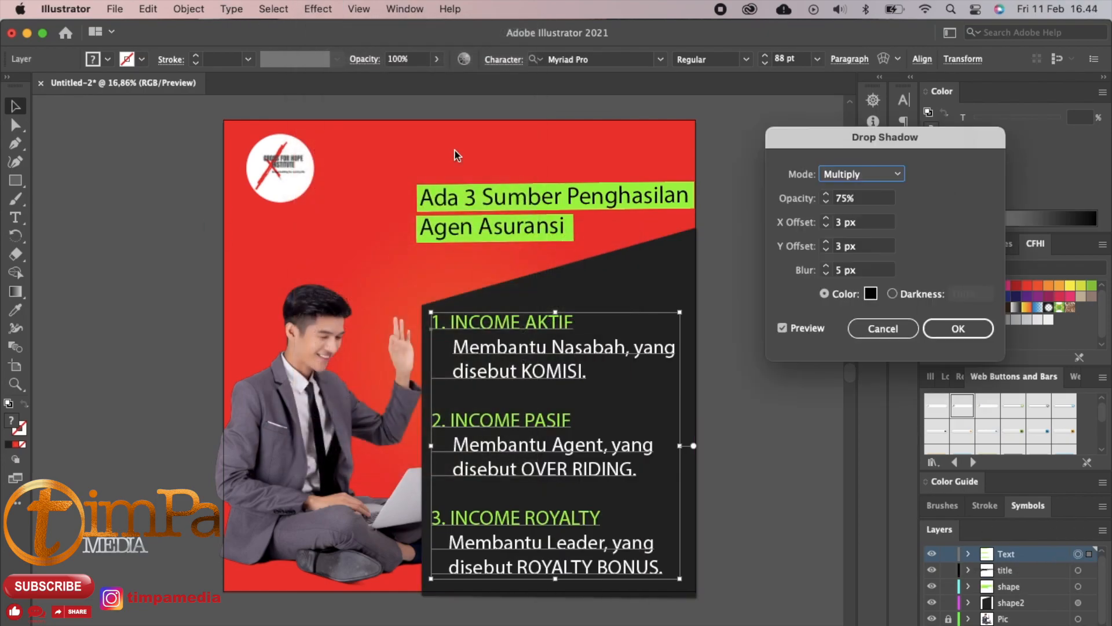
left_click(983, 328)
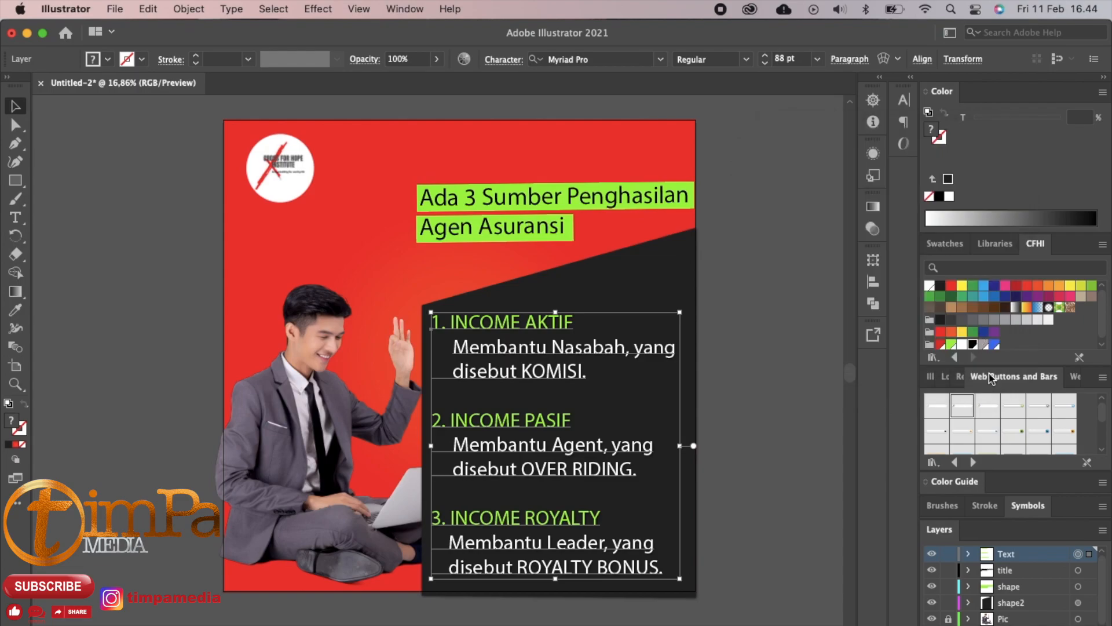
left_click(624, 146)
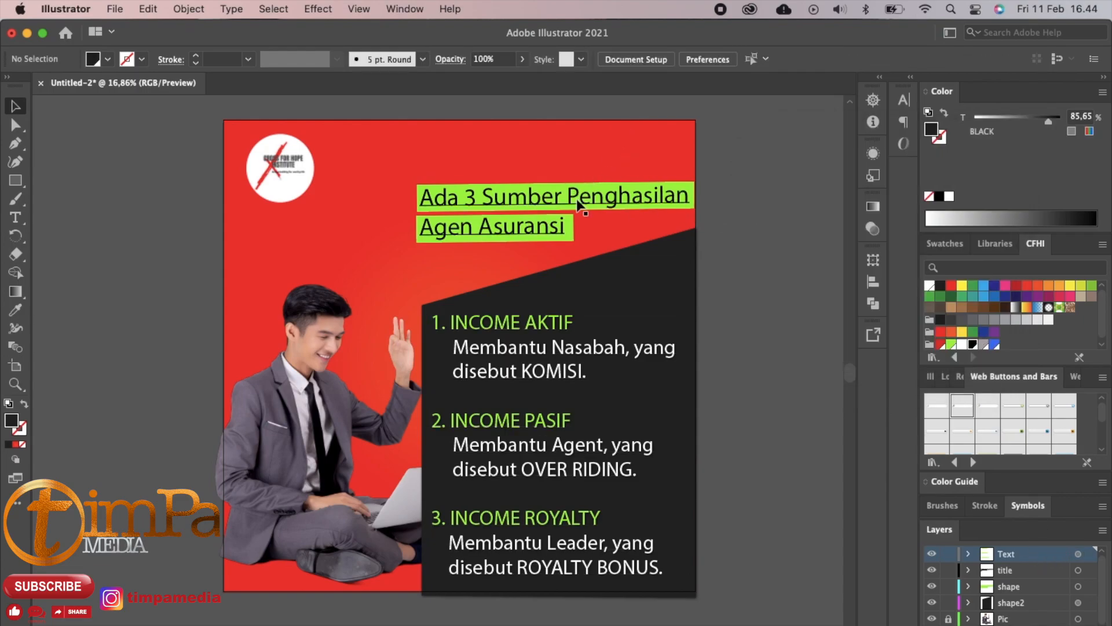
- Apply a Drop Shadow to the headline text with 3% opacity, 3 px offsets and 5 px blur
left_click(556, 227)
left_click(318, 9)
mouse_move(348, 233)
left_click(574, 233)
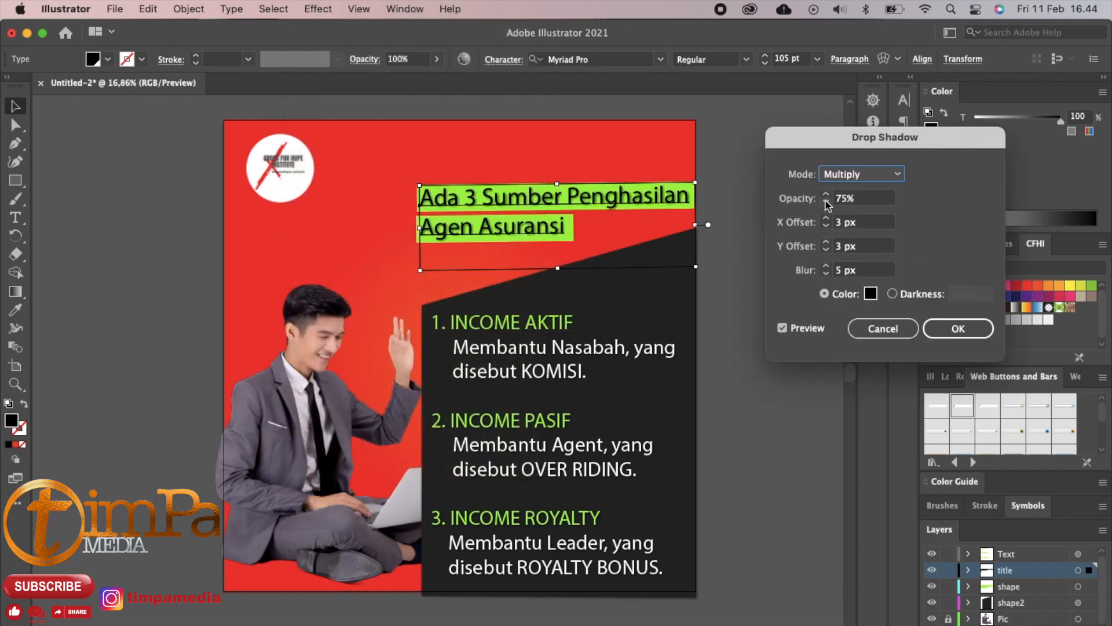
left_click(826, 203)
left_click(824, 202)
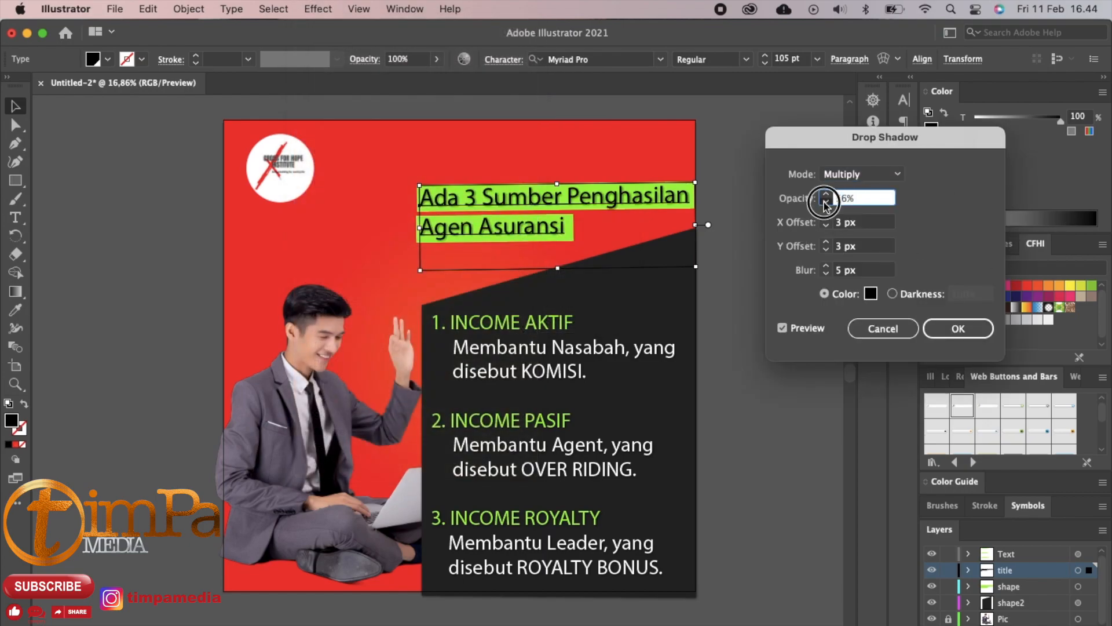
left_click(826, 202)
left_click(824, 203)
left_click(824, 202)
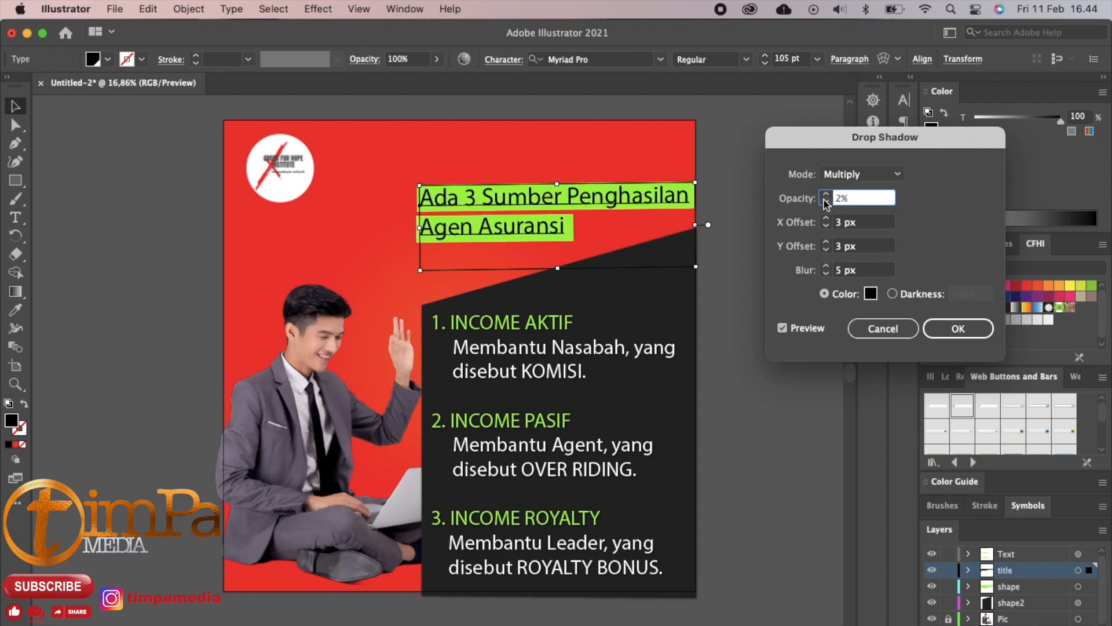
left_click(961, 328)
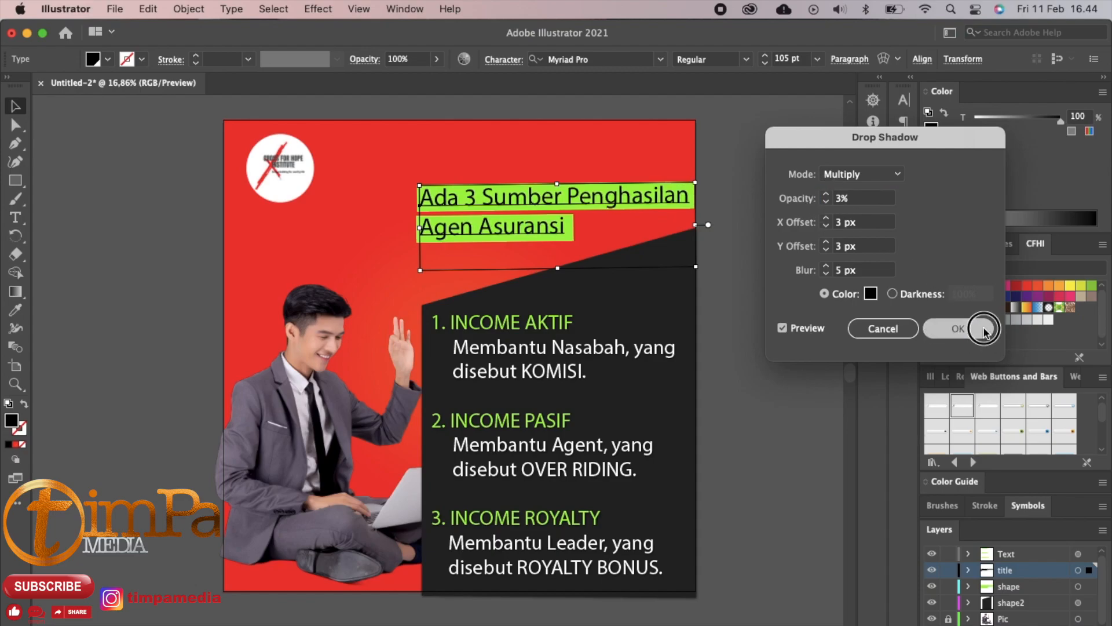
left_click(787, 300)
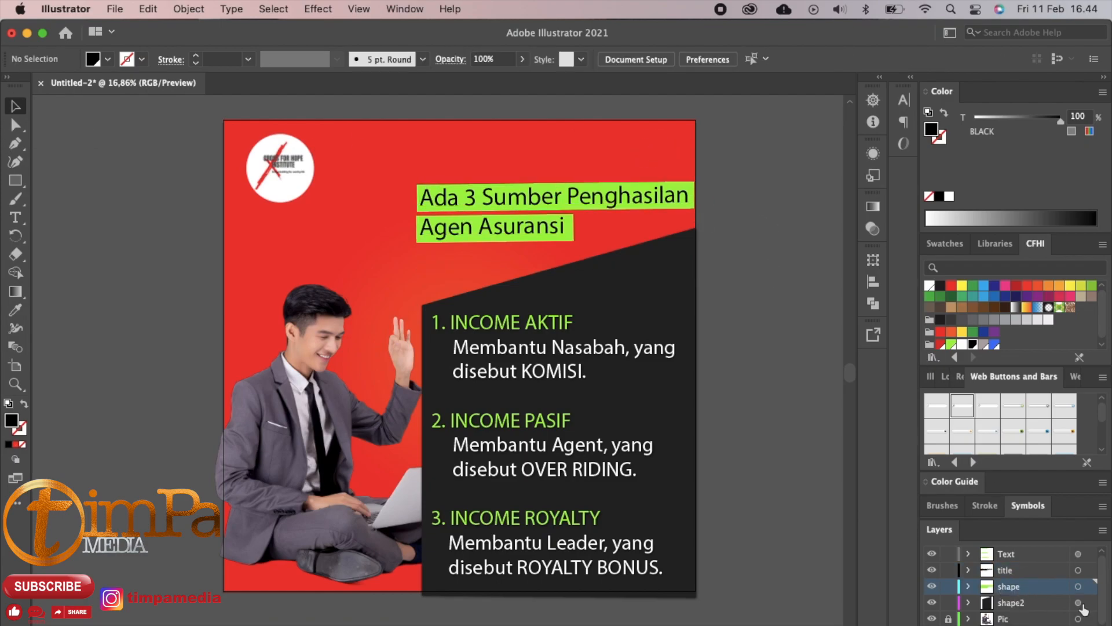
- Apply a Drop Shadow to the green headline bars on the shape layer with 22% opacity, 3 px offsets and 5 px blur
left_click(1078, 586)
left_click(318, 9)
mouse_move(548, 236)
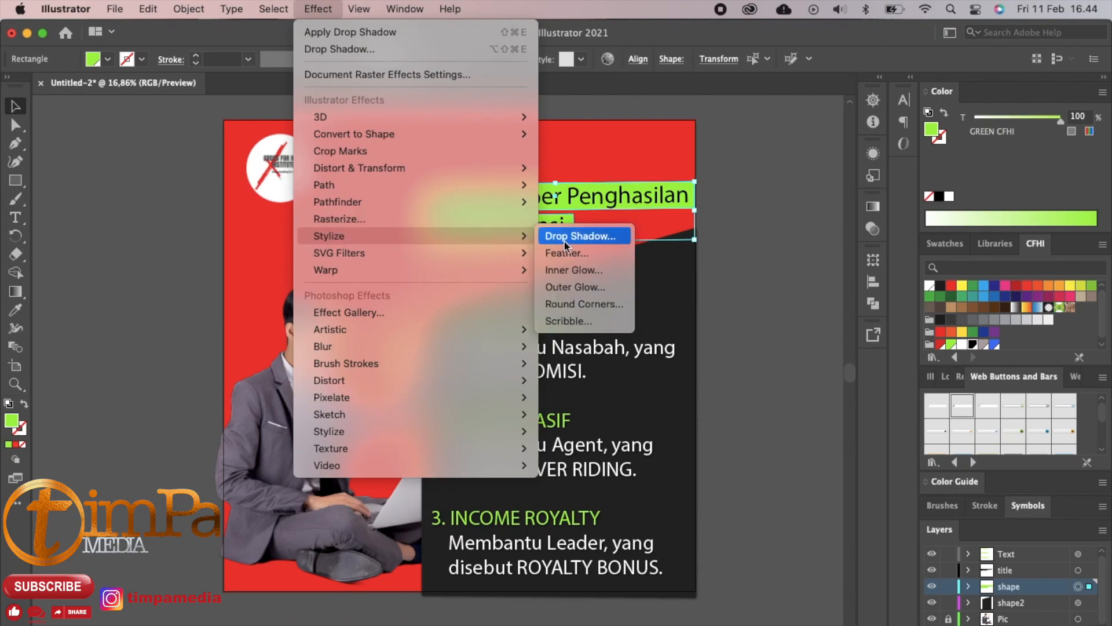
left_click(586, 241)
left_click(826, 194)
left_click(826, 194)
left_click(826, 195)
left_click(827, 195)
left_click(826, 194)
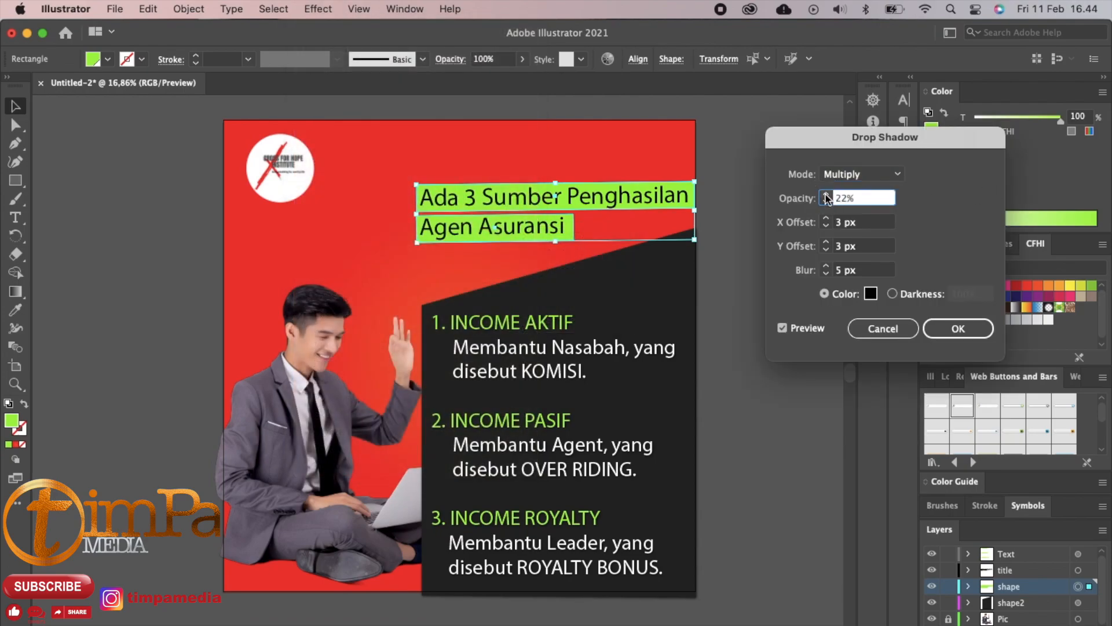
left_click(958, 328)
left_click(624, 150)
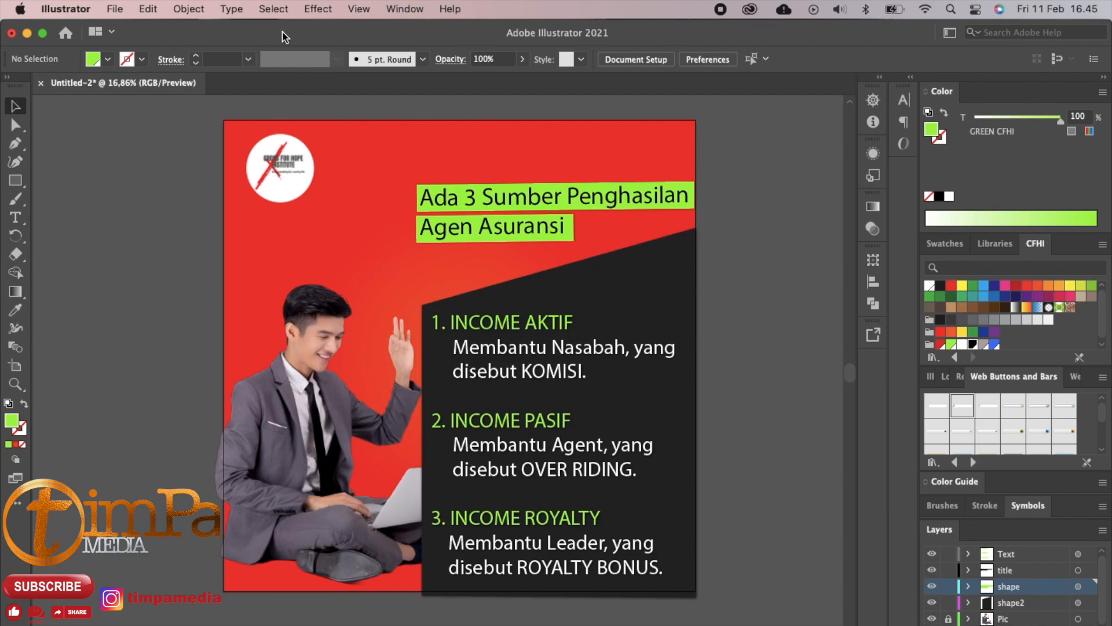
- Show the rulers and place a vertical guide at the start of the word INCOME in the list headings
left_click(359, 8)
mouse_move(372, 574)
left_click(579, 574)
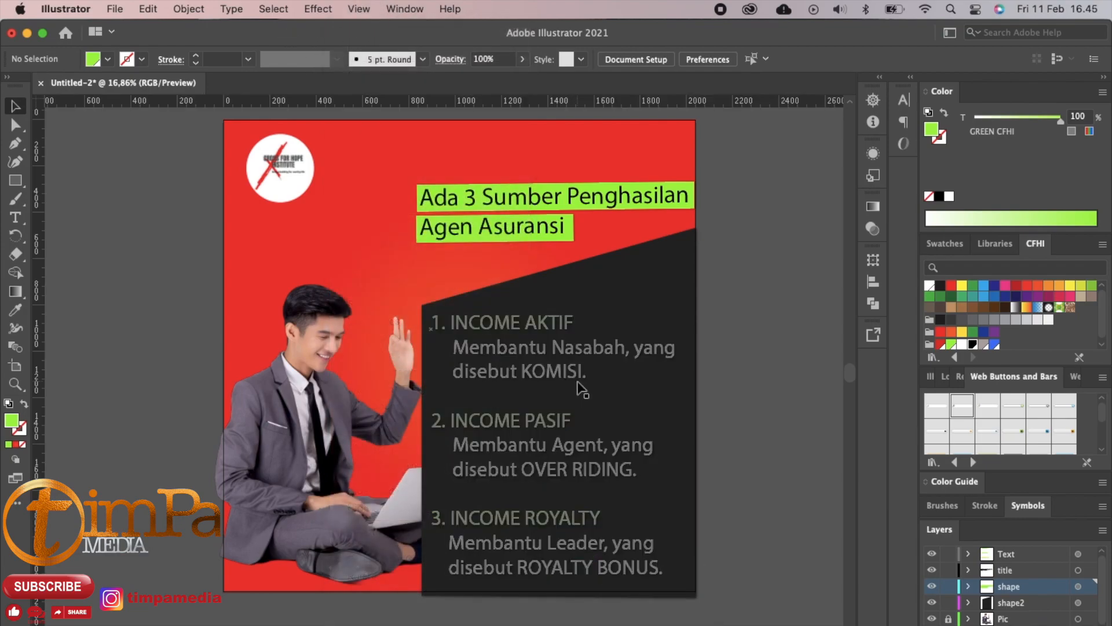
left_click_drag(38, 129, 433, 196)
mouse_move(433, 119)
left_mouse_down()
mouse_move(456, 127)
mouse_move(450, 113)
left_mouse_up()
left_click(449, 113)
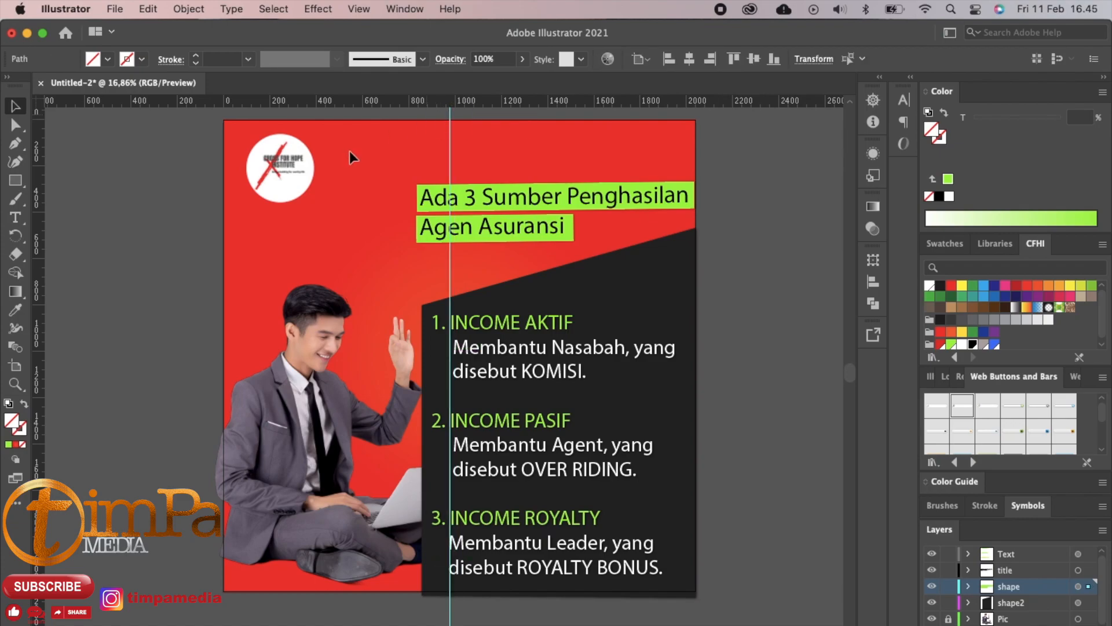
- Remove the extra indentation before the description lines of the first two list items so they line up with the guide
left_click(454, 450)
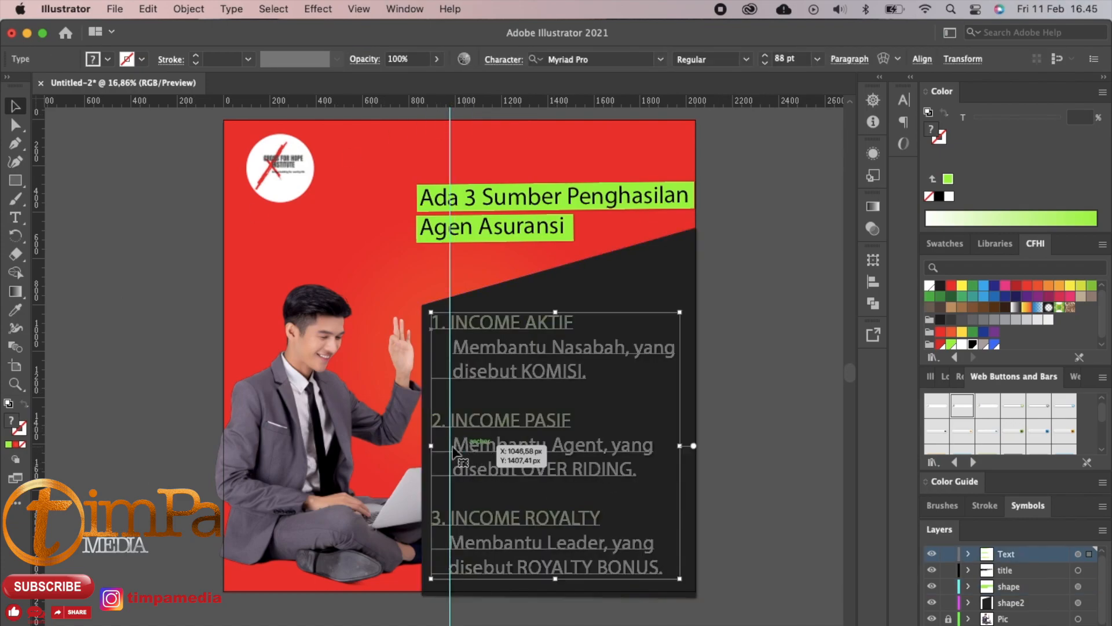
key("t")
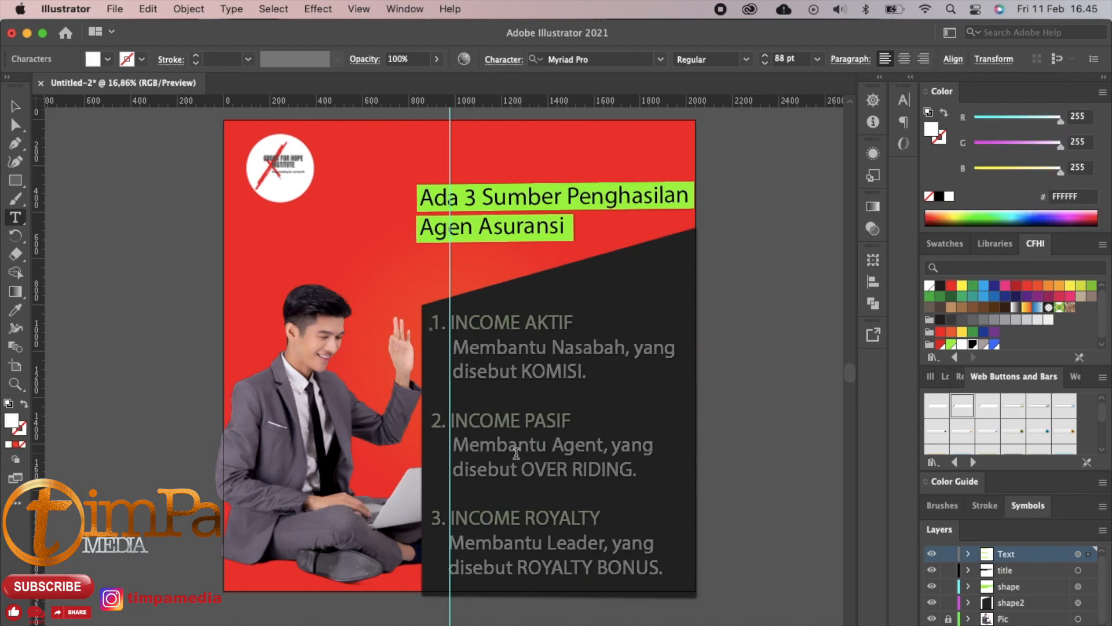
key("BackSpace")
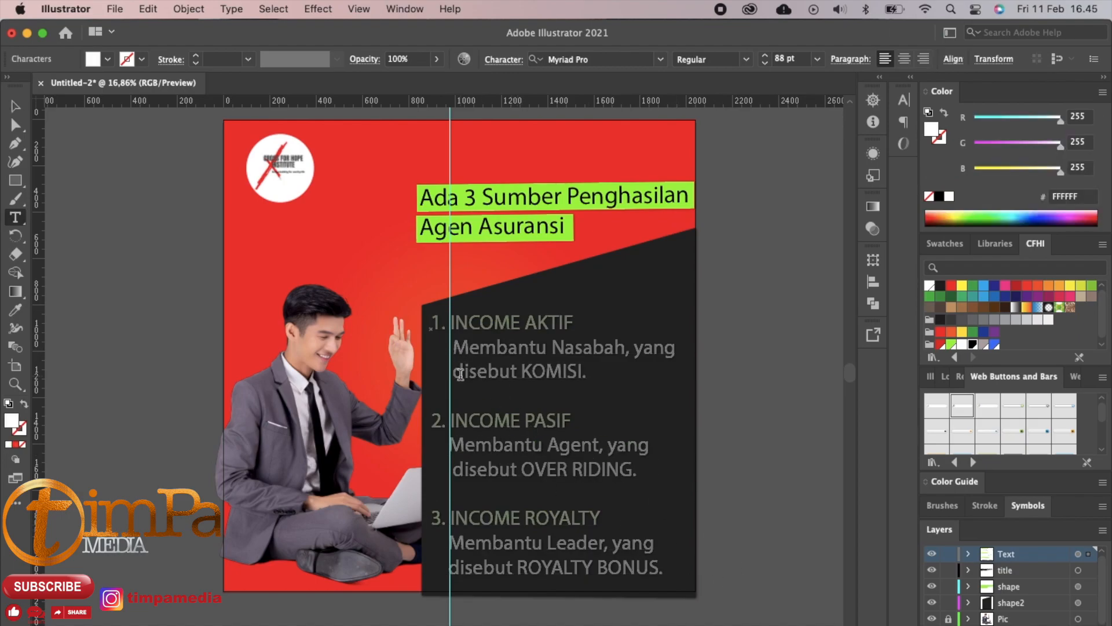
key("BackSpace")
key("BackSpace")
left_click(453, 471)
key("BackSpace")
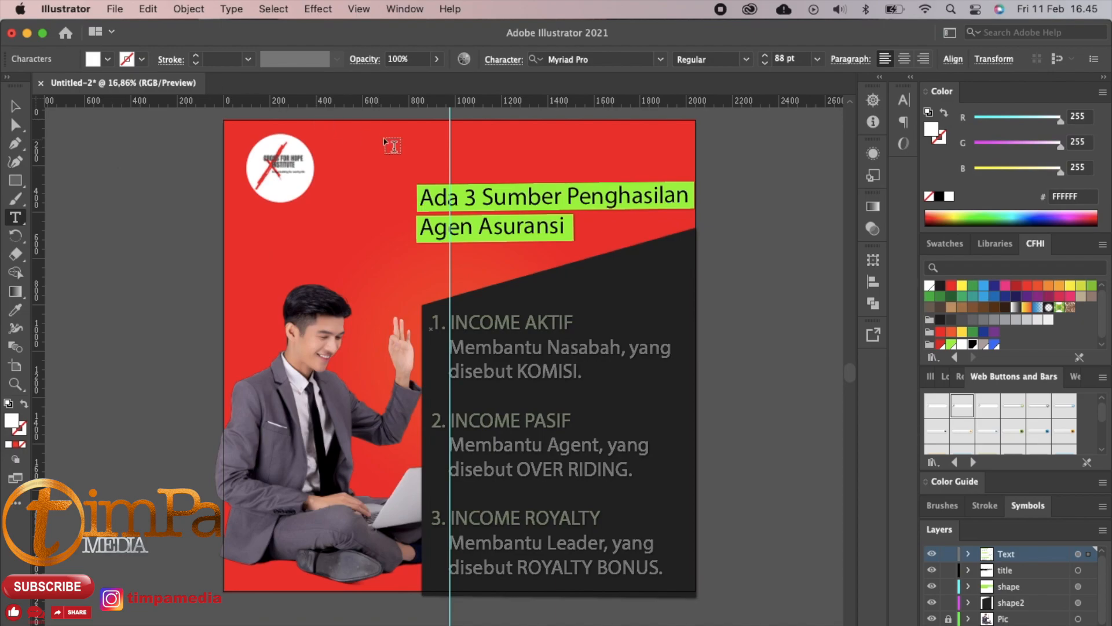
key("Escape")
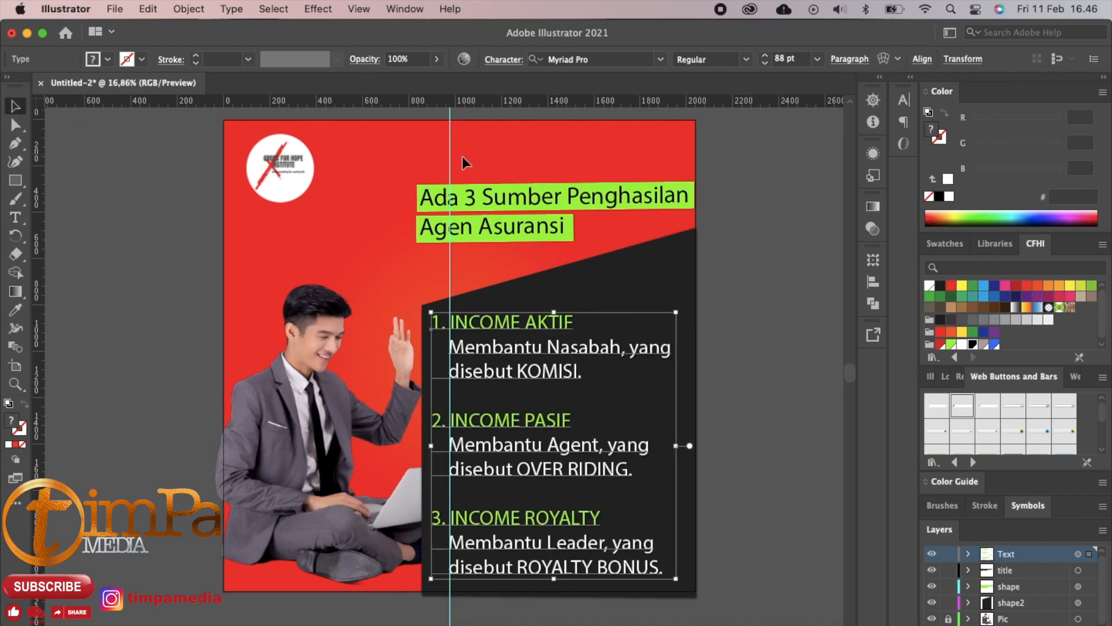
- Move the guide to the dark shape's left edge and nudge the headline with its green bars right toward it
left_click_drag(451, 153, 420, 155)
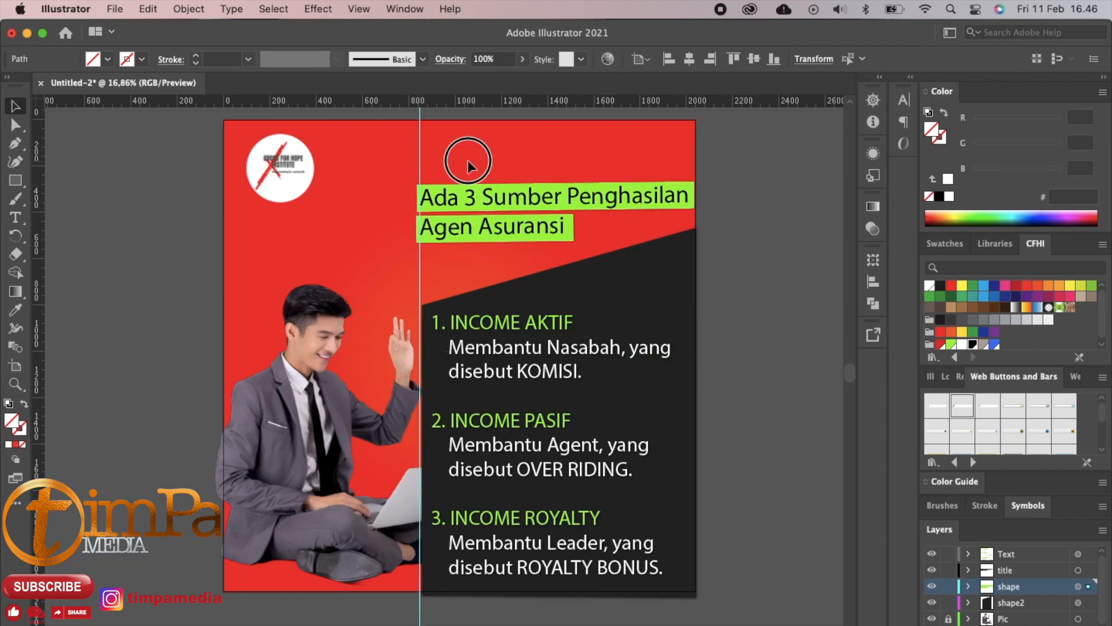
left_click_drag(508, 158, 495, 250)
key("Right")
key("Right")
key("Right")
key("Right")
key("Right")
key("Right")
key("Right")
key("Right")
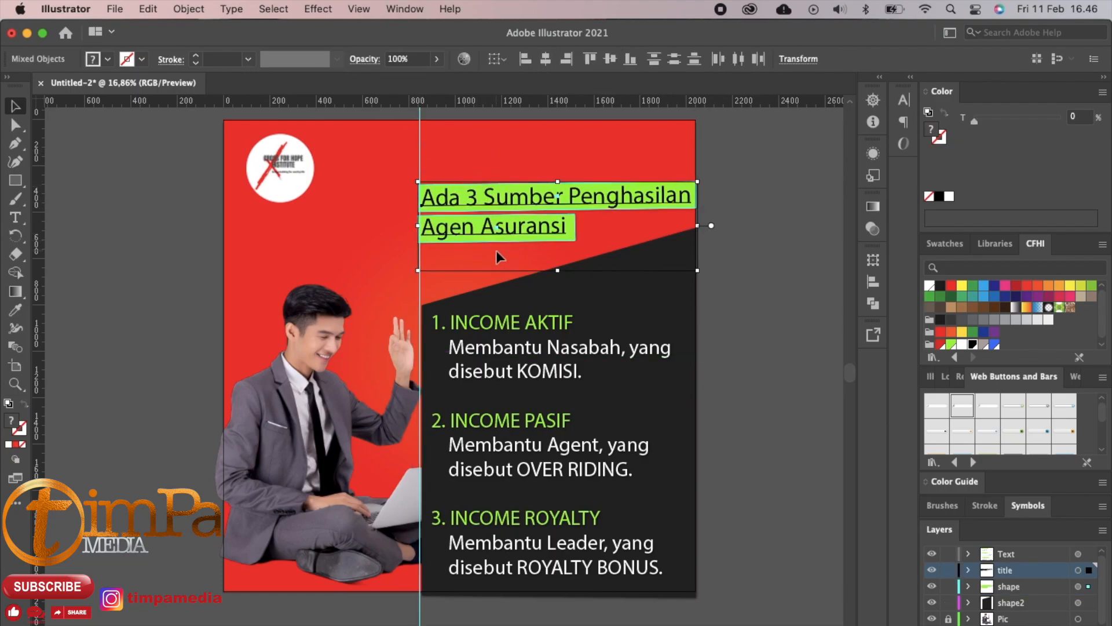
- Remove the vertical guide from the canvas and leave the headline text unedited and deselected
left_click_drag(421, 150, 38, 134)
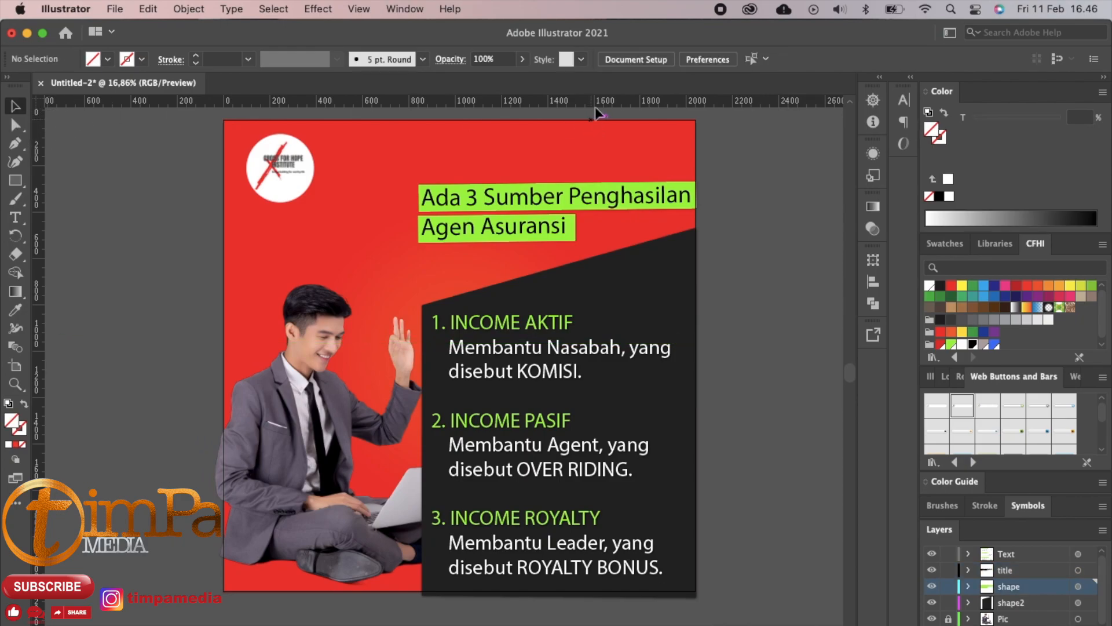
left_click(629, 195)
double_click(628, 196)
key("Escape")
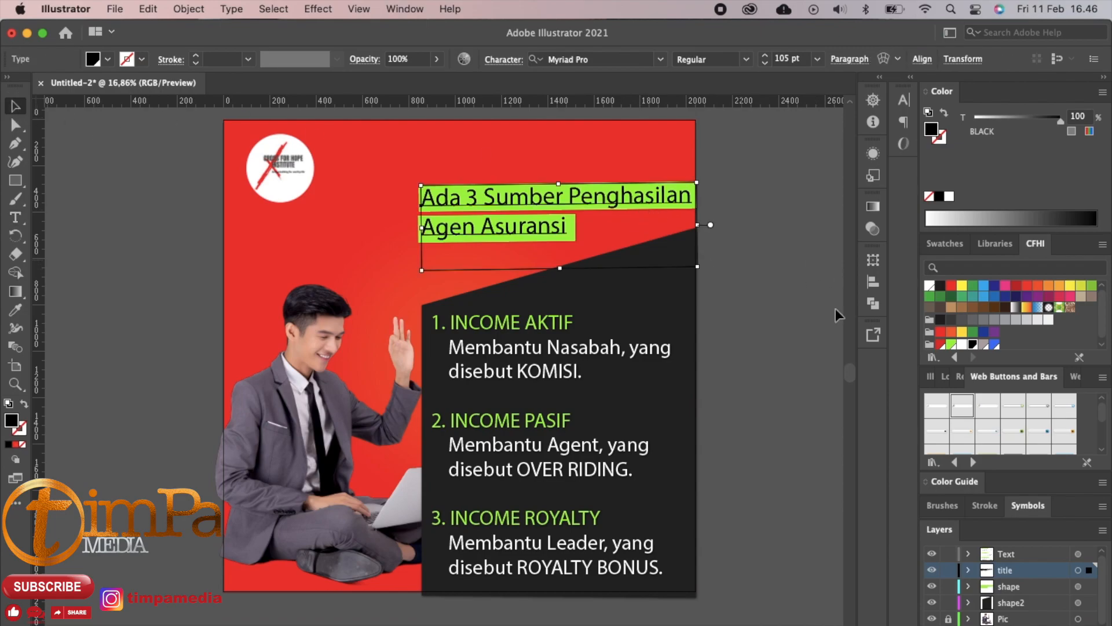
left_click(800, 310)
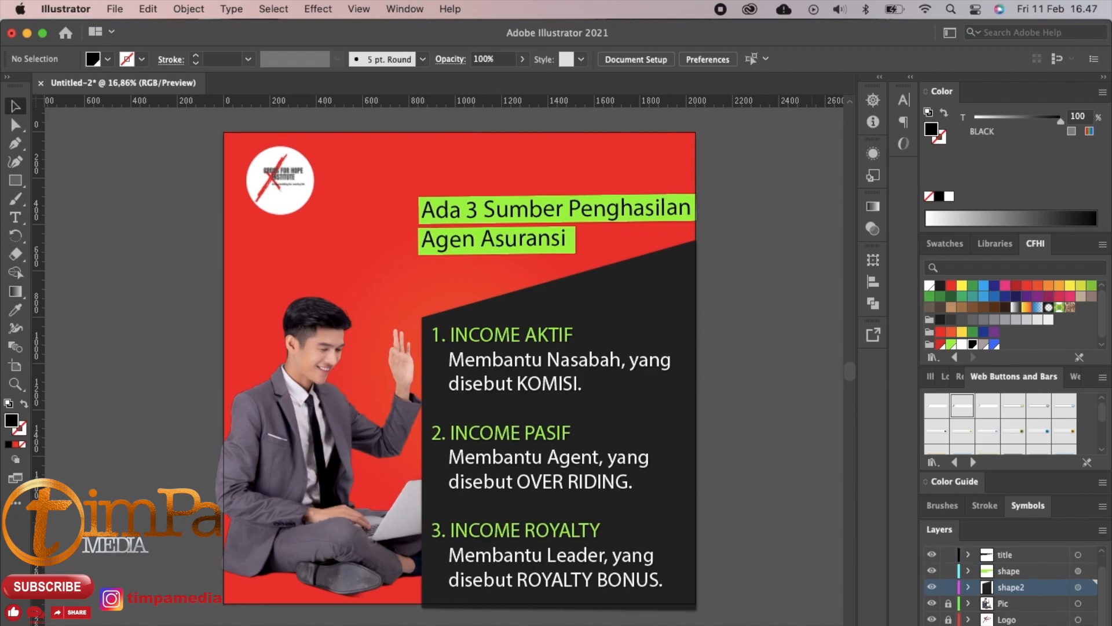
- Draw a black rectangle on Layer 1 behind the logo, overlapping the artboard's upper-left corner
scroll(1015, 622, "down", 1)
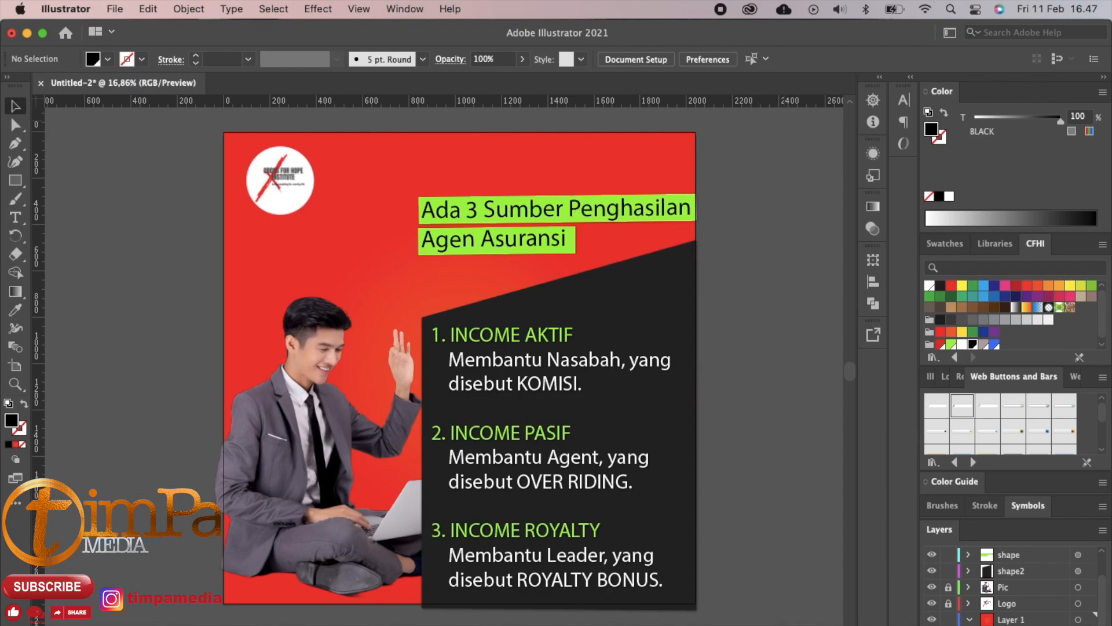
left_click(16, 180)
left_click_drag(192, 120, 370, 233)
key("v")
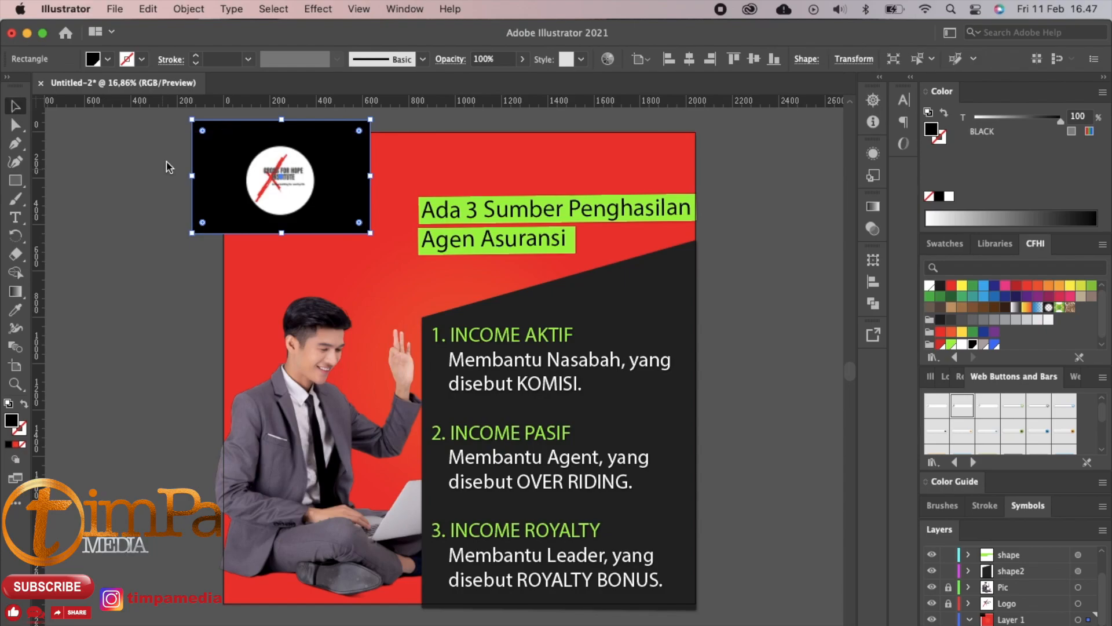
- Rotate the black rectangle into a diagonal band across the corner and lengthen it past the artboard's left edge
left_click_drag(374, 118, 259, 281)
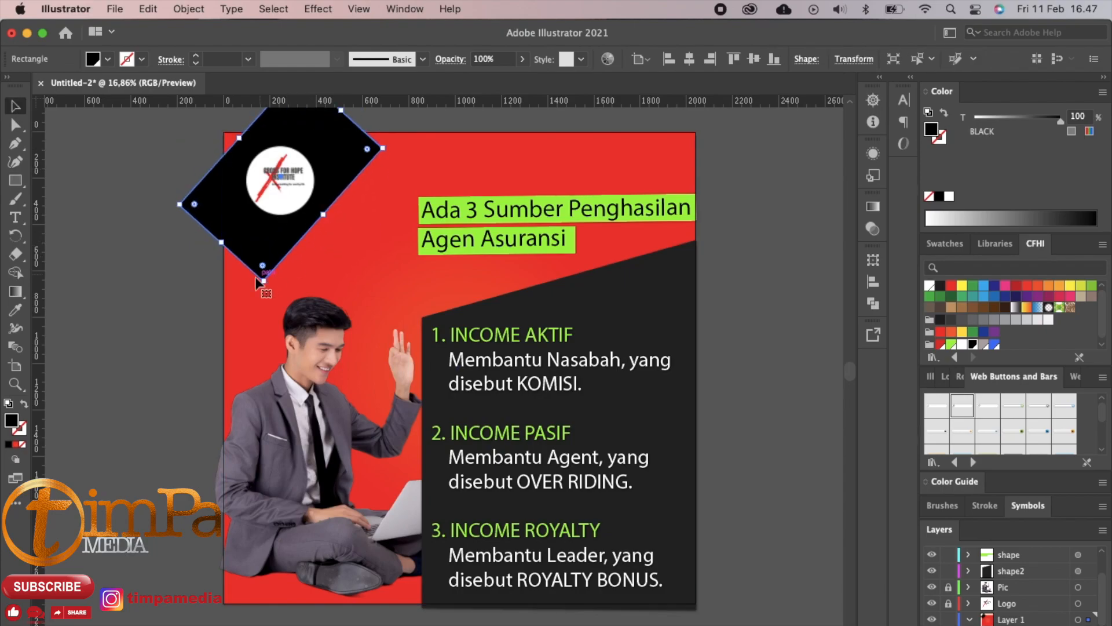
left_click_drag(221, 242, 170, 299)
left_click_drag(240, 261, 238, 236)
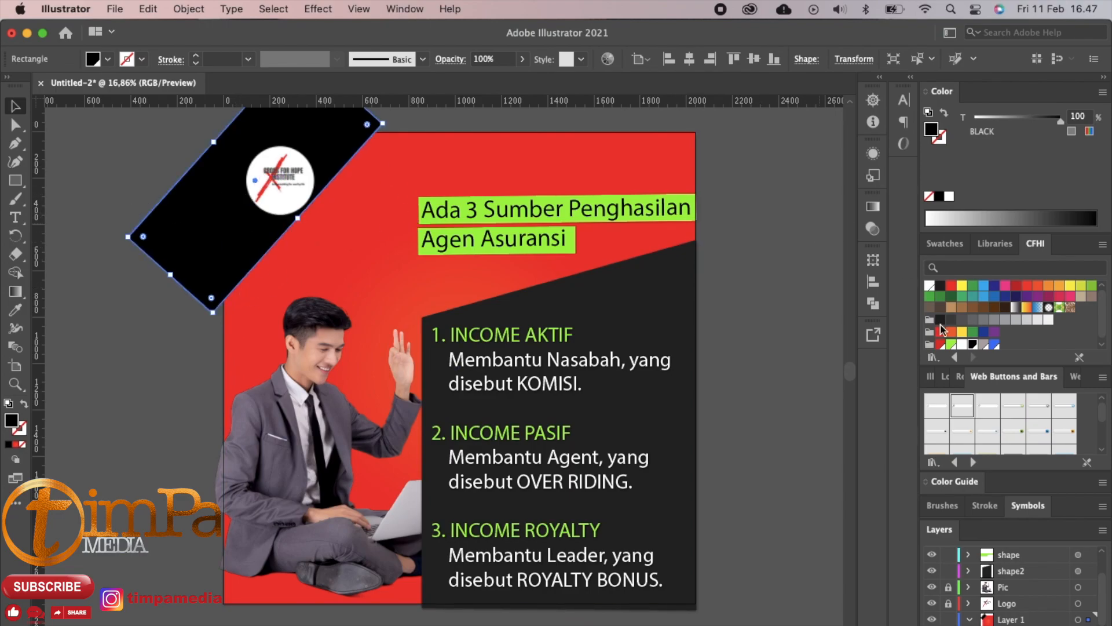
- Fill the diagonal band with the RED CFHI swatch and extend it slightly further beyond the artboard corner
left_click(940, 331)
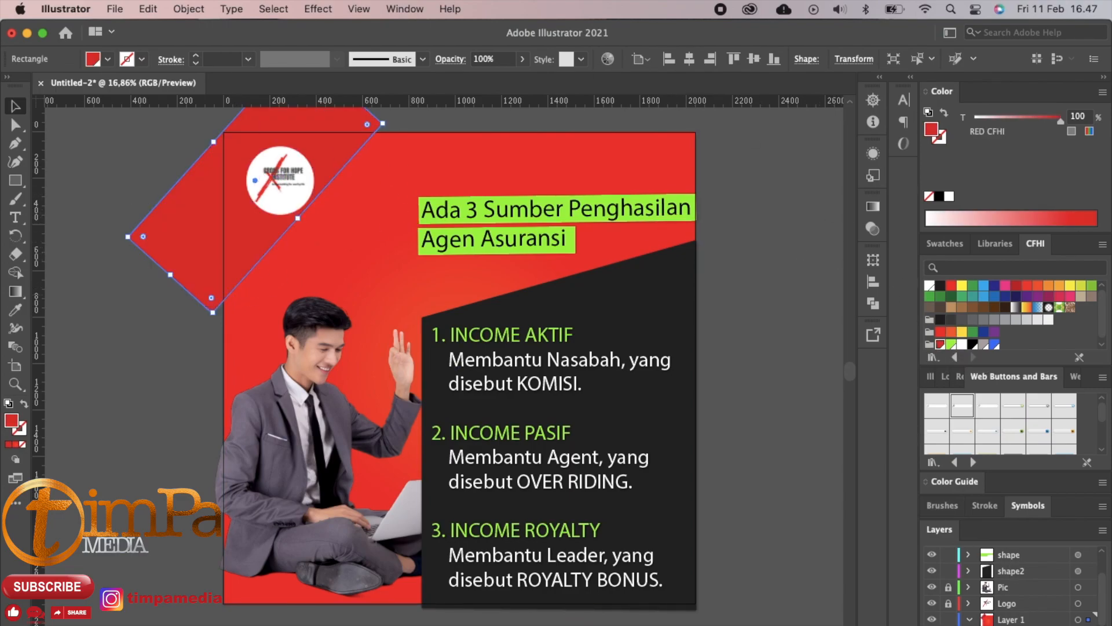
left_click(403, 175)
left_click_drag(192, 206, 201, 213)
left_click_drag(180, 286, 182, 218)
left_click(176, 375)
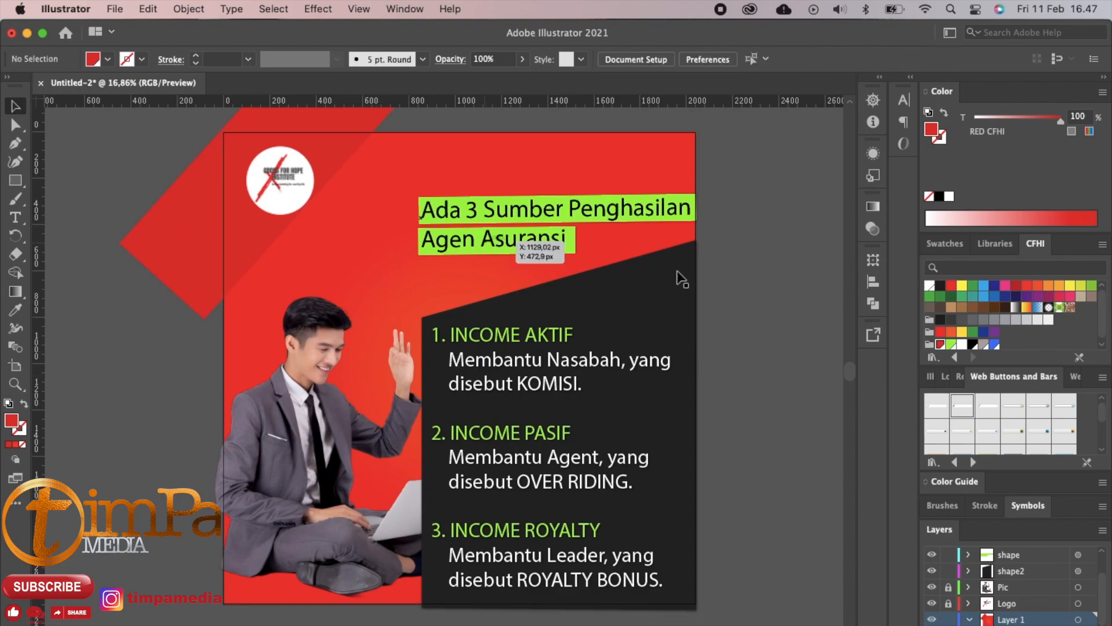
- Target the red diagonal band's rectangle in Layer 1 and reduce its opacity to 70%
scroll(1019, 603, "down", 1)
left_click(1032, 620)
left_click(522, 59)
left_click_drag(522, 78, 499, 81)
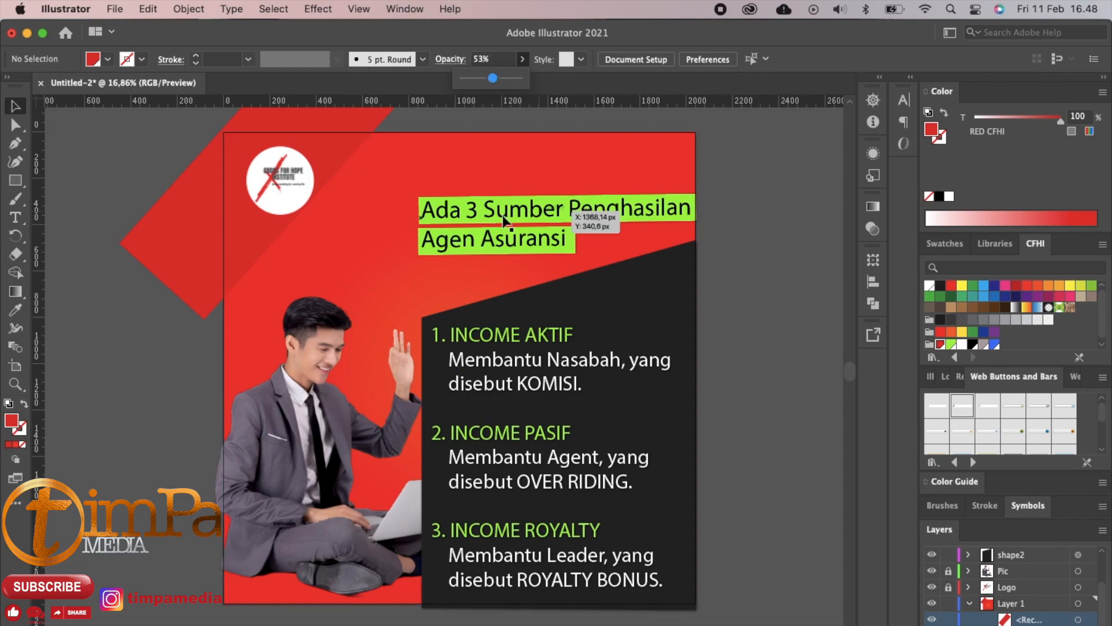
mouse_move(499, 78)
left_mouse_down()
mouse_move(519, 78)
mouse_move(502, 81)
left_mouse_up()
left_click(1078, 618)
left_click(523, 59)
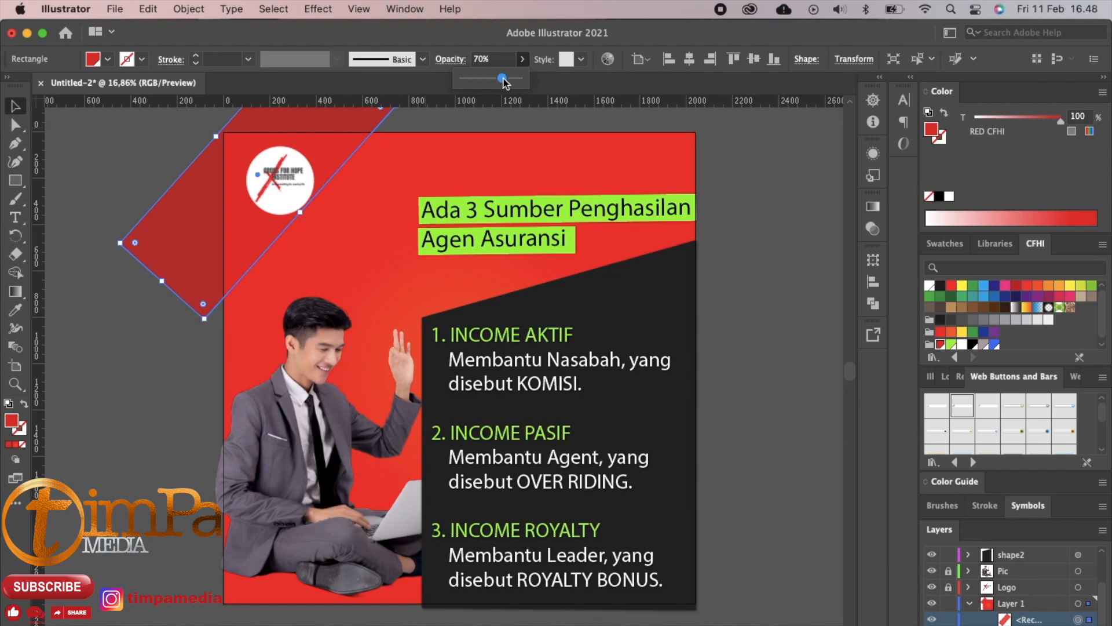
left_click(578, 172)
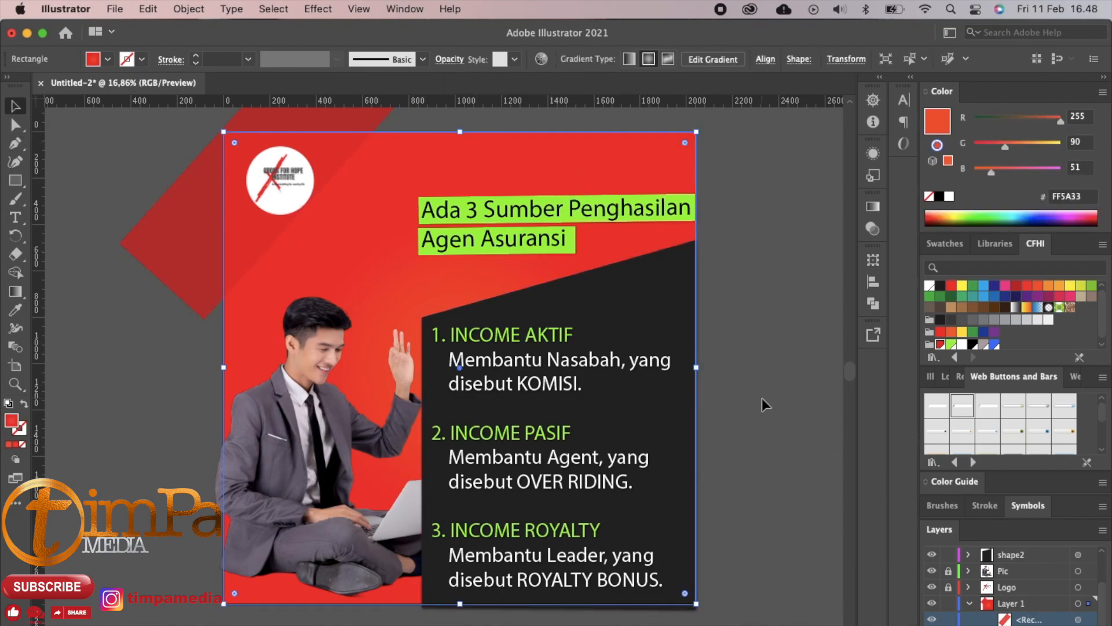
- Unlock the Logo layer, shift the round logo slightly up and left toward the artboard corner, and deselect it
scroll(955, 612, "up", 2)
left_click(948, 625)
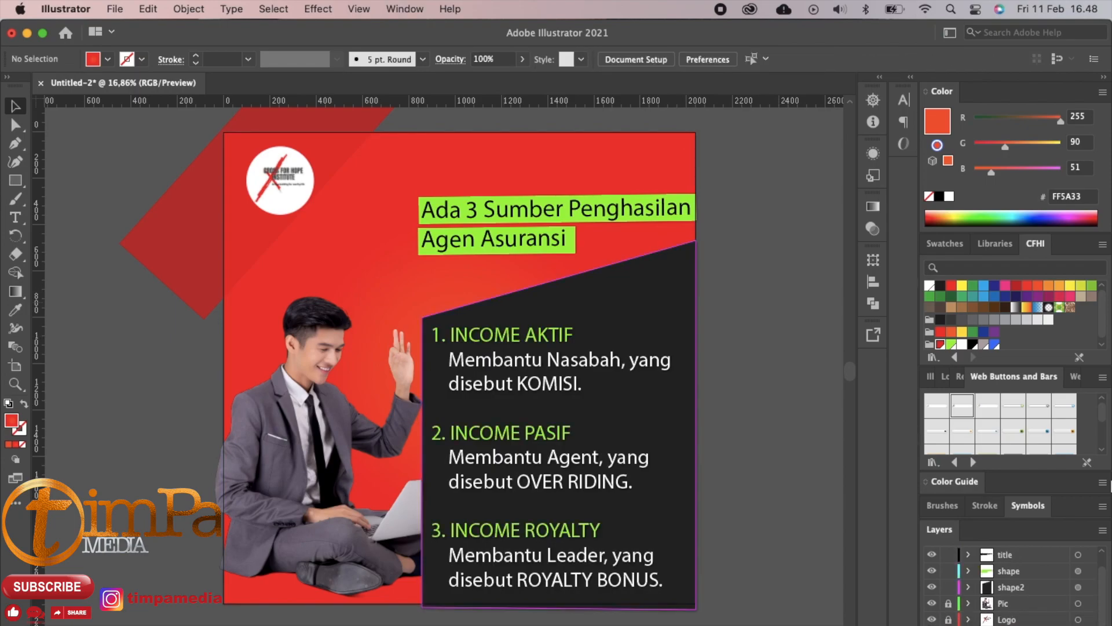
left_click(948, 620)
left_click_drag(292, 188, 284, 183)
left_click(825, 311)
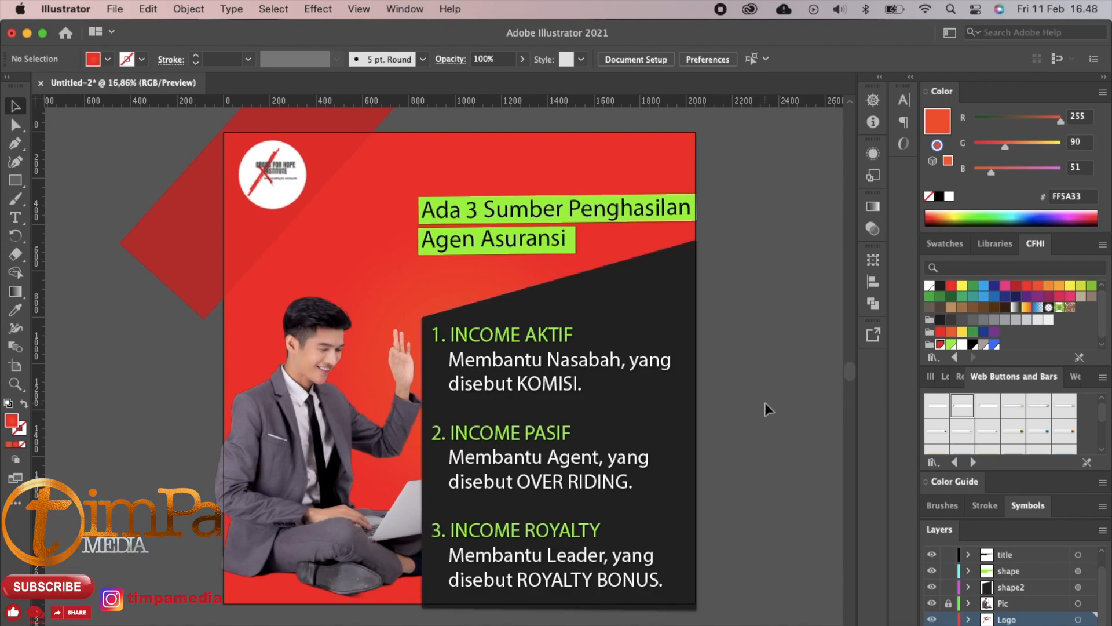
scroll(764, 402, "up", 1)
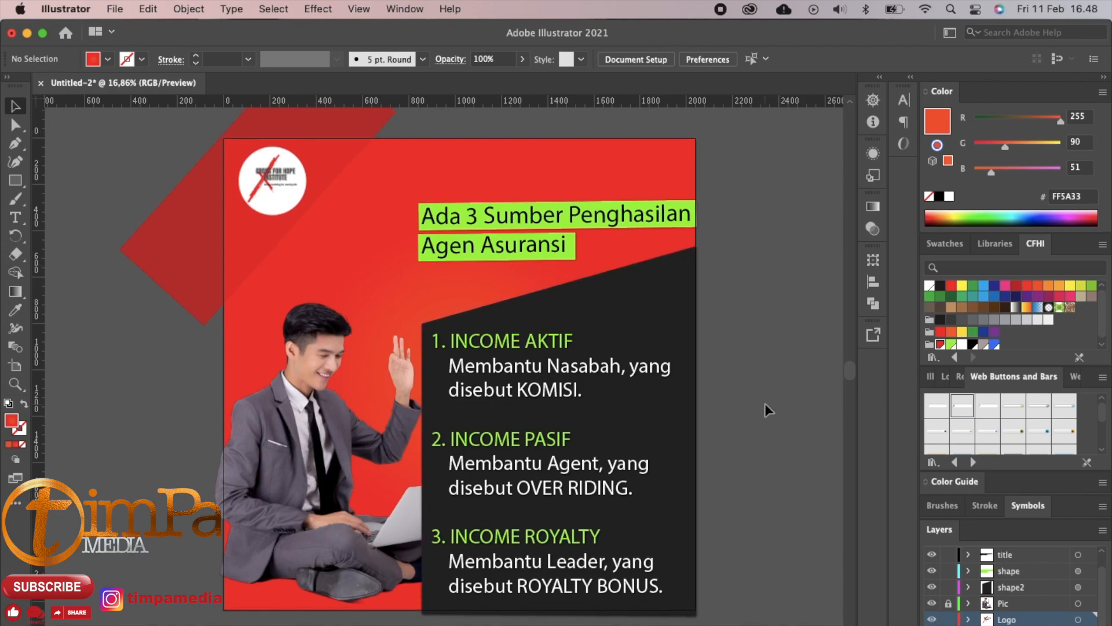